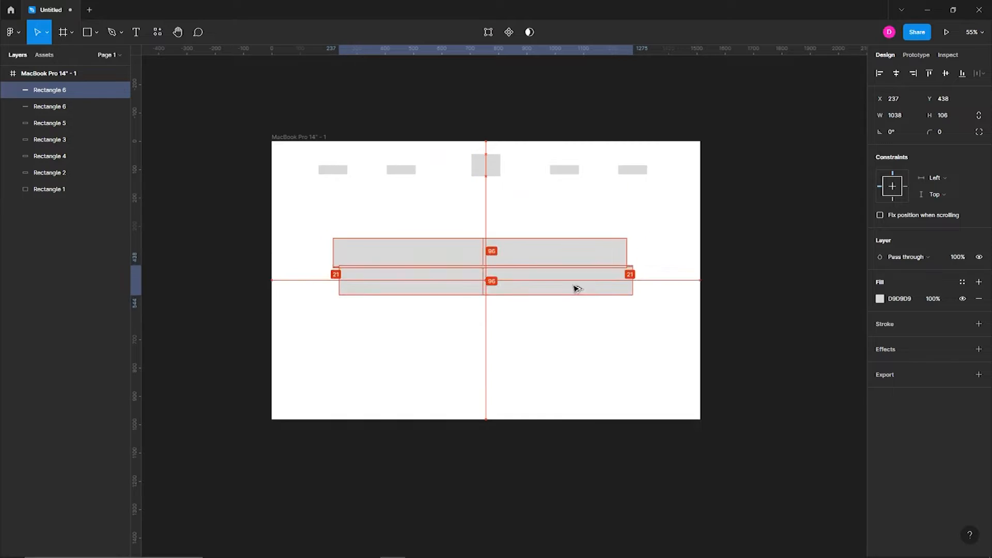
- Draw a circle centred below the two hero placeholder bars
{"action": "key", "text": "Escape"}
{"action": "left_click", "coordinate": [96, 32]}
{"action": "left_click", "coordinate": [60, 93]}
{"action": "left_click_drag", "start_coordinate": [455, 322], "coordinate": [491, 338]}
{"action": "left_click", "coordinate": [561, 333]}
{"action": "scroll", "coordinate": [562, 334], "scroll_direction": "down", "scroll_amount": 1}
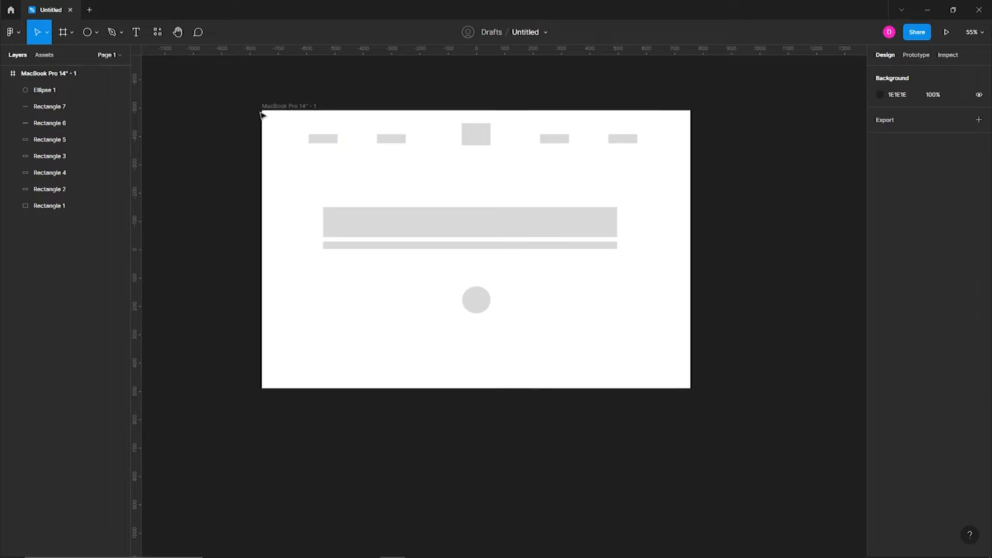
- Extend the page frame downward and draw a wide placeholder rectangle centred below the circle
{"action": "left_click", "coordinate": [265, 106]}
{"action": "left_click", "coordinate": [96, 32]}
{"action": "left_click", "coordinate": [51, 58]}
{"action": "mouse_move", "coordinate": [339, 352]}
{"action": "left_mouse_down"}
{"action": "mouse_move", "coordinate": [630, 389]}
{"action": "mouse_move", "coordinate": [614, 397]}
{"action": "mouse_move", "coordinate": [642, 436]}
{"action": "mouse_move", "coordinate": [671, 556]}
{"action": "mouse_move", "coordinate": [646, 460]}
{"action": "left_mouse_up"}
{"action": "left_click", "coordinate": [609, 310]}
{"action": "left_click", "coordinate": [284, 106]}
{"action": "left_click", "coordinate": [700, 350]}
{"action": "scroll", "coordinate": [700, 349], "scroll_direction": "down", "scroll_amount": 2}
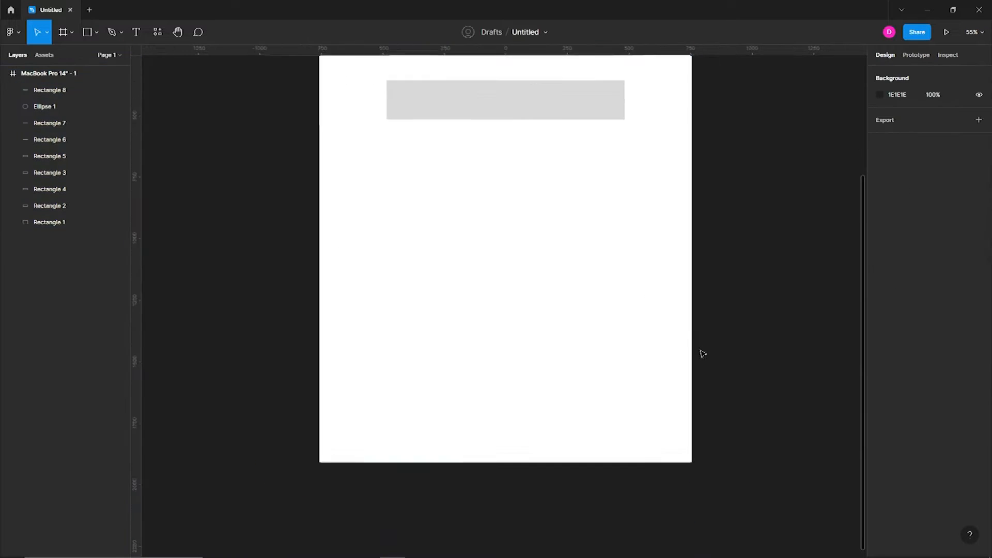
{"action": "left_click", "coordinate": [555, 224]}
{"action": "left_click", "coordinate": [728, 268]}
- Draw a tall card rectangle below the wide placeholder and duplicate it sideways into a row of three
{"action": "left_click", "coordinate": [87, 32]}
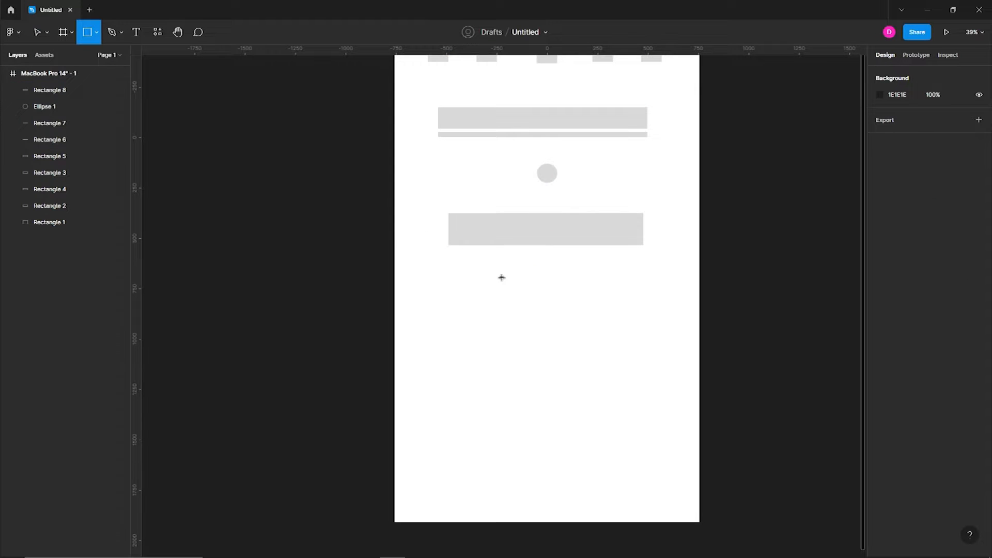
{"action": "left_click_drag", "start_coordinate": [412, 283], "coordinate": [501, 379]}
{"action": "left_click_drag", "start_coordinate": [468, 336], "coordinate": [484, 326]}
{"action": "left_click_drag", "start_coordinate": [516, 326], "coordinate": [509, 326]}
{"action": "left_click_drag", "start_coordinate": [478, 333], "coordinate": [572, 334]}
{"action": "left_click_drag", "start_coordinate": [576, 331], "coordinate": [668, 331]}
- Resize the three cards together to about 402 × 472 each and position the row below the wide placeholder
{"action": "left_click_drag", "start_coordinate": [414, 263], "coordinate": [686, 378]}
{"action": "left_click_drag", "start_coordinate": [557, 352], "coordinate": [548, 354]}
{"action": "left_click", "coordinate": [723, 354]}
{"action": "left_click_drag", "start_coordinate": [408, 379], "coordinate": [656, 357]}
{"action": "left_click_drag", "start_coordinate": [659, 357], "coordinate": [662, 341]}
{"action": "left_click", "coordinate": [724, 357]}
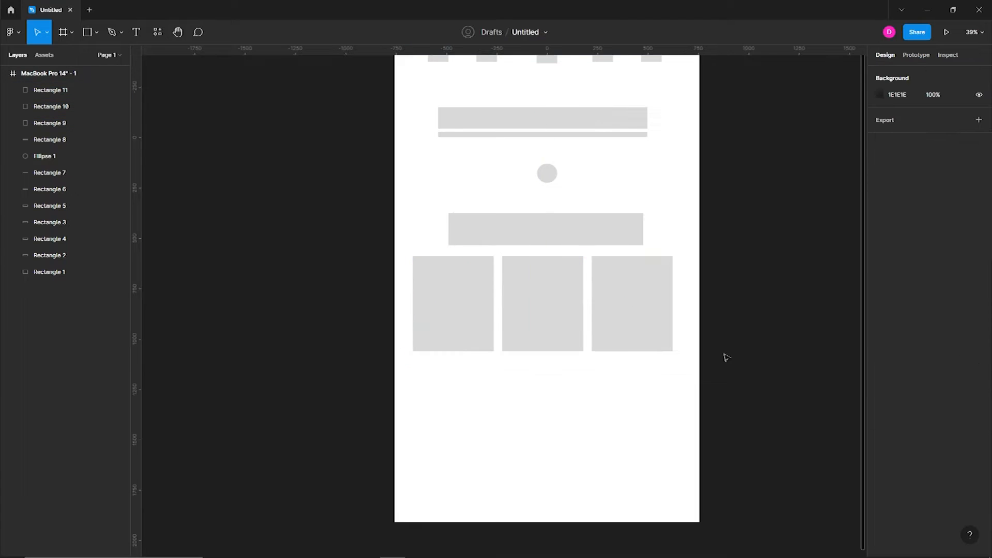
- Draw a 215 × 36 placeholder bar centred below the three cards
{"action": "scroll", "coordinate": [724, 357], "scroll_direction": "down", "scroll_amount": 2}
{"action": "left_click", "coordinate": [94, 36]}
{"action": "left_click_drag", "start_coordinate": [526, 262], "coordinate": [569, 270]}
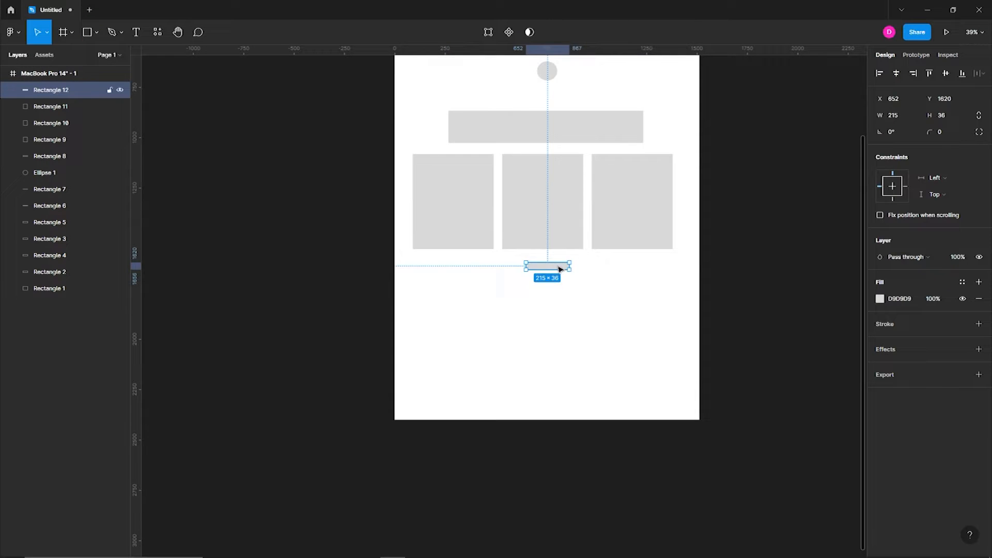
- Extend the MacBook Pro 14" frame downward to a height of about 3367
{"action": "scroll", "coordinate": [670, 299], "scroll_direction": "down", "scroll_amount": 5, "text": "ctrl"}
{"action": "scroll", "coordinate": [670, 299], "scroll_direction": "up", "scroll_amount": 2}
{"action": "left_click", "coordinate": [480, 183]}
{"action": "left_click_drag", "start_coordinate": [534, 431], "coordinate": [534, 530]}
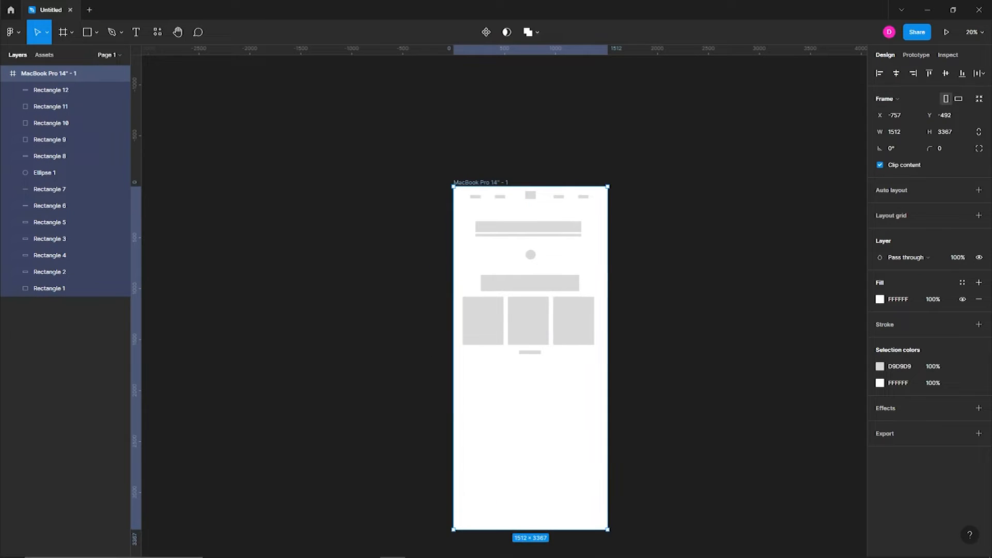
- Draw two rectangles of about 649 × 349 side by side in the empty area below the cards, 50 apart
{"action": "left_click", "coordinate": [94, 34]}
{"action": "mouse_move", "coordinate": [464, 381]}
{"action": "left_mouse_down"}
{"action": "mouse_move", "coordinate": [553, 423]}
{"action": "mouse_move", "coordinate": [526, 412]}
{"action": "mouse_move", "coordinate": [577, 403]}
{"action": "left_mouse_up"}
{"action": "left_click", "coordinate": [521, 402], "text": "shift"}
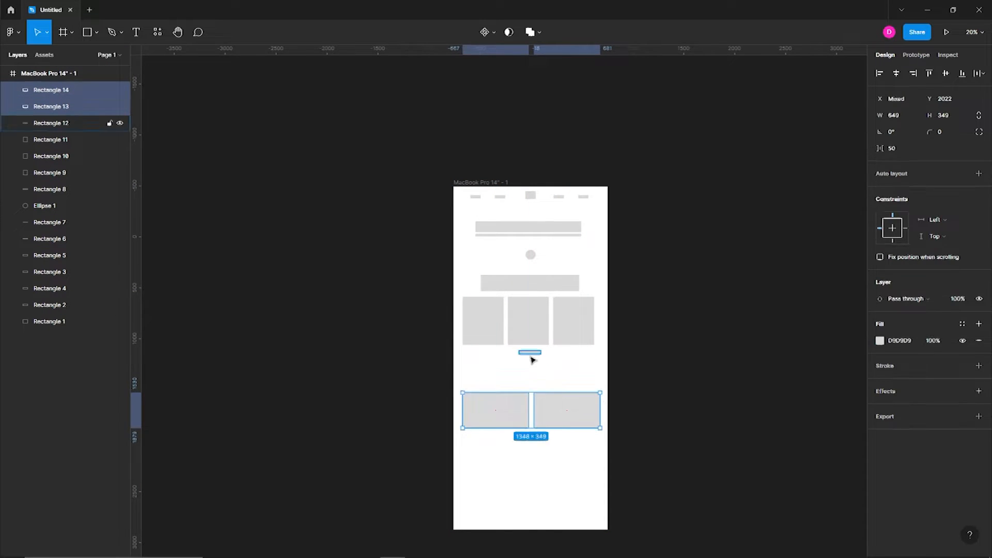
- Place two copies of the small bar above the paired rectangles and widen the lower copy to about 917
{"action": "left_click_drag", "start_coordinate": [531, 353], "coordinate": [535, 371], "text": "alt"}
{"action": "scroll", "coordinate": [517, 382], "scroll_direction": "up", "scroll_amount": 5}
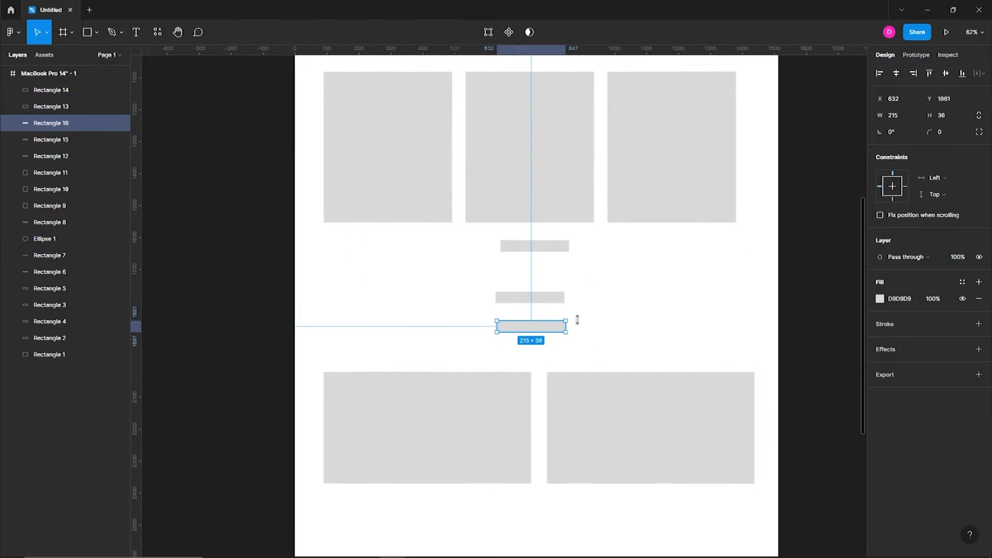
{"action": "left_click_drag", "start_coordinate": [566, 326], "coordinate": [687, 327]}
{"action": "left_click_drag", "start_coordinate": [496, 327], "coordinate": [396, 326]}
{"action": "left_click", "coordinate": [546, 304]}
{"action": "left_click_drag", "start_coordinate": [546, 304], "coordinate": [552, 304]}
{"action": "left_click", "coordinate": [644, 420]}
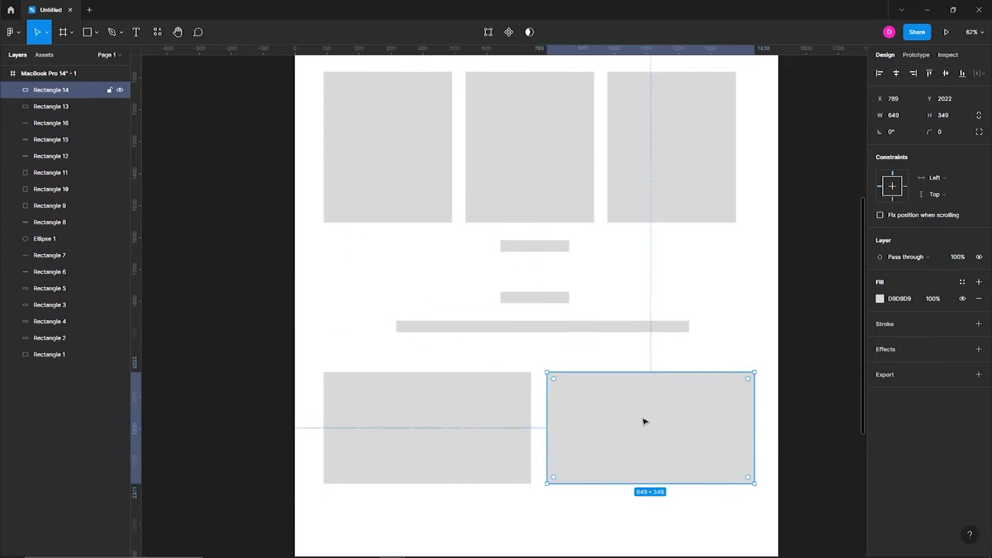
- Draw a large placeholder rectangle below the paired rectangles, near the end of the page
{"action": "left_click", "coordinate": [784, 345]}
{"action": "scroll", "coordinate": [724, 326], "scroll_direction": "down", "scroll_amount": 4}
{"action": "left_click_drag", "start_coordinate": [715, 323], "coordinate": [656, 329]}
{"action": "left_click", "coordinate": [96, 32]}
{"action": "left_click", "coordinate": [95, 57]}
{"action": "mouse_move", "coordinate": [428, 385]}
{"action": "left_mouse_down"}
{"action": "mouse_move", "coordinate": [628, 504]}
{"action": "mouse_move", "coordinate": [614, 487]}
{"action": "left_mouse_up"}
{"action": "left_click", "coordinate": [672, 439]}
- Add a "Home" text label on the first navigation placeholder in the header
{"action": "left_click_drag", "start_coordinate": [661, 290], "coordinate": [626, 426]}
{"action": "scroll", "coordinate": [471, 181], "scroll_direction": "up", "scroll_amount": 3}
{"action": "left_click_drag", "start_coordinate": [488, 216], "coordinate": [454, 173]}
{"action": "scroll", "coordinate": [395, 233], "scroll_direction": "up", "scroll_amount": 2}
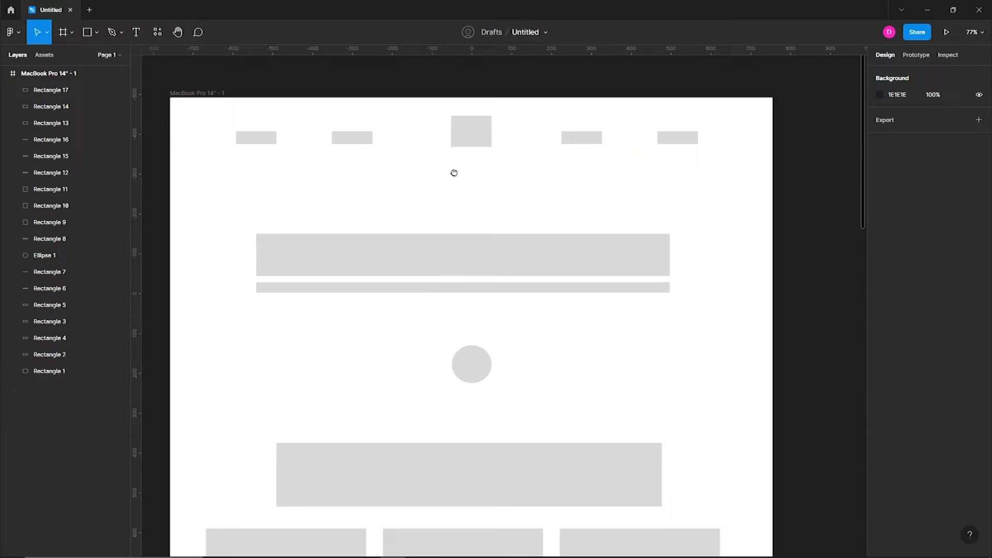
{"action": "left_click", "coordinate": [136, 32]}
{"action": "left_click", "coordinate": [237, 149]}
{"action": "left_click", "coordinate": [567, 209]}
{"action": "scroll", "coordinate": [258, 155], "scroll_direction": "up", "scroll_amount": 3}
{"action": "left_click_drag", "start_coordinate": [304, 162], "coordinate": [327, 133]}
{"action": "scroll", "coordinate": [356, 150], "scroll_direction": "down", "scroll_amount": 3}
- Set the navigation text to Medium, size 16, and add the labels "Places", "Travels" and "Search" on the remaining placeholders
{"action": "left_click_drag", "start_coordinate": [863, 206], "coordinate": [849, 210]}
{"action": "left_click", "coordinate": [975, 315]}
{"action": "left_click", "coordinate": [965, 364]}
{"action": "left_click", "coordinate": [496, 168]}
{"action": "left_click_drag", "start_coordinate": [356, 160], "coordinate": [392, 155]}
{"action": "left_click", "coordinate": [887, 315]}
{"action": "left_click", "coordinate": [891, 327]}
{"action": "key", "text": "Escape"}
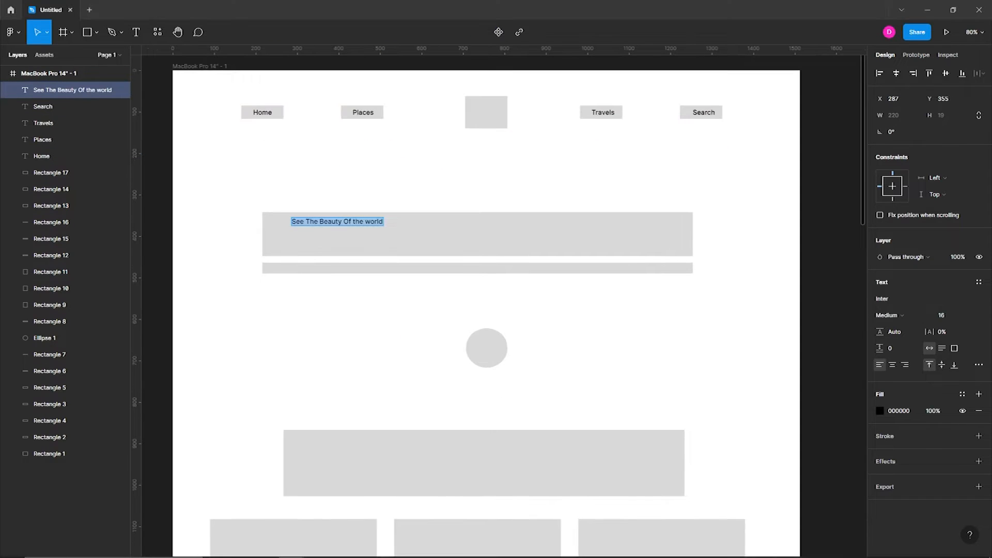
- Reword the hero heading as "See the World's Beauty" and move it to the middle of its placeholder
{"action": "type", "text": "See the World's Beauty"}
{"action": "key", "text": "Escape"}
{"action": "left_click_drag", "start_coordinate": [356, 227], "coordinate": [496, 232]}
- Enlarge the "See the World's Beauty" heading proportionally with the Scale tool
{"action": "left_click", "coordinate": [967, 316]}
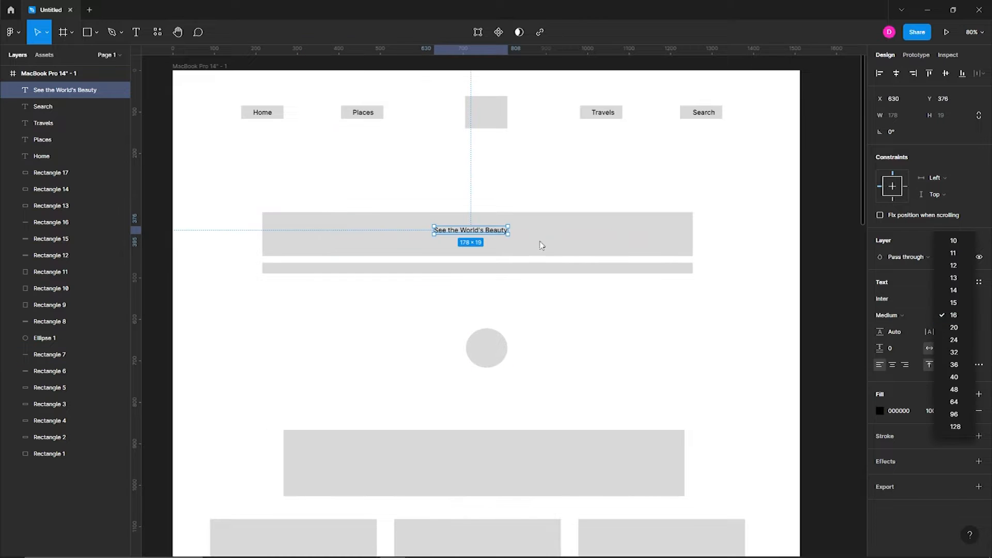
{"action": "left_click", "coordinate": [506, 230]}
{"action": "key", "text": "k"}
{"action": "left_click", "coordinate": [47, 32]}
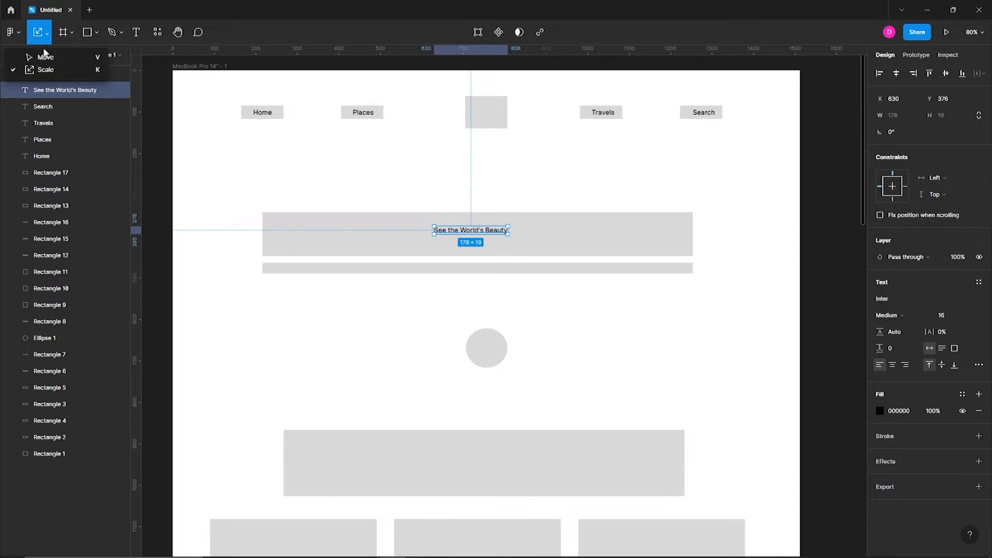
{"action": "left_click", "coordinate": [99, 71]}
{"action": "left_click_drag", "start_coordinate": [513, 223], "coordinate": [741, 203]}
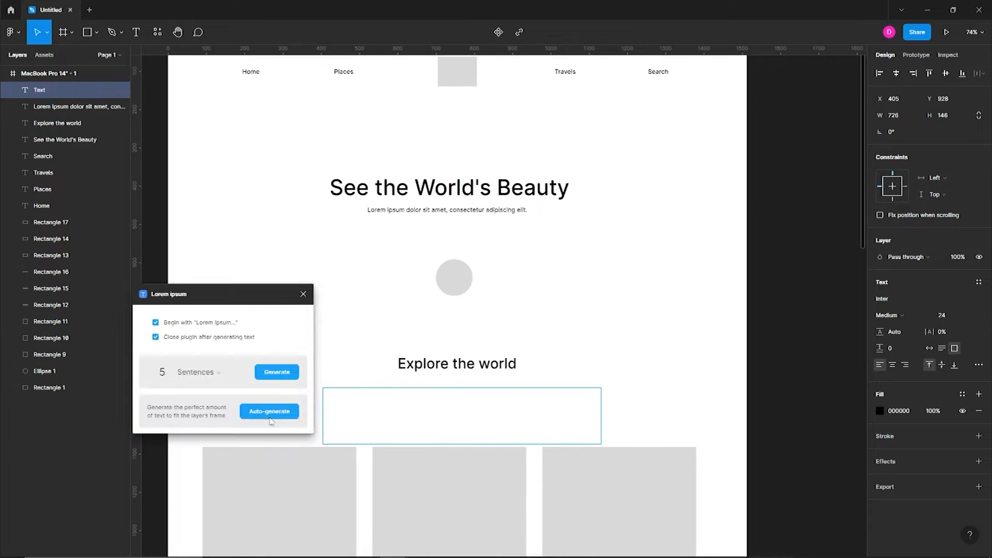
- Auto-generate lorem ipsum to fill the text box under "Explore the world" and scale it down to font size 17.29
{"action": "left_click", "coordinate": [274, 409]}
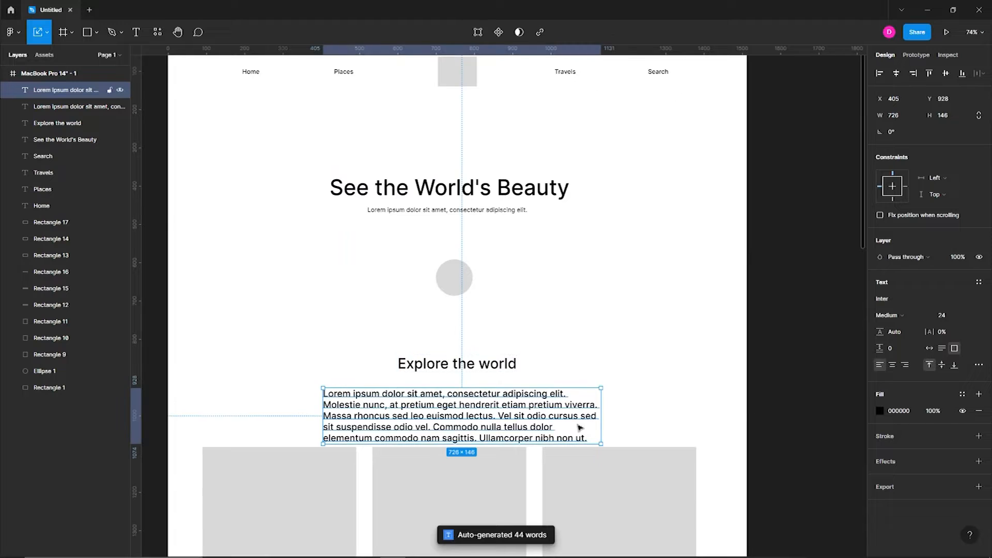
{"action": "left_click_drag", "start_coordinate": [601, 389], "coordinate": [523, 404]}
{"action": "left_click_drag", "start_coordinate": [509, 437], "coordinate": [580, 400]}
{"action": "key", "text": "ctrl+z"}
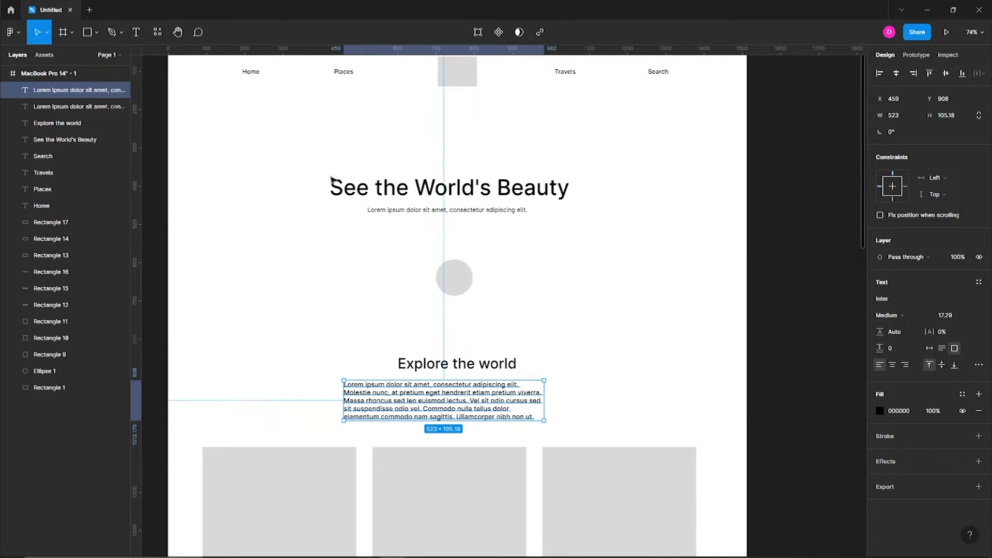
- Widen the lorem ipsum paragraph under "Explore the world" to about 690 and set its font weight to Regular
{"action": "left_click_drag", "start_coordinate": [544, 396], "coordinate": [586, 398]}
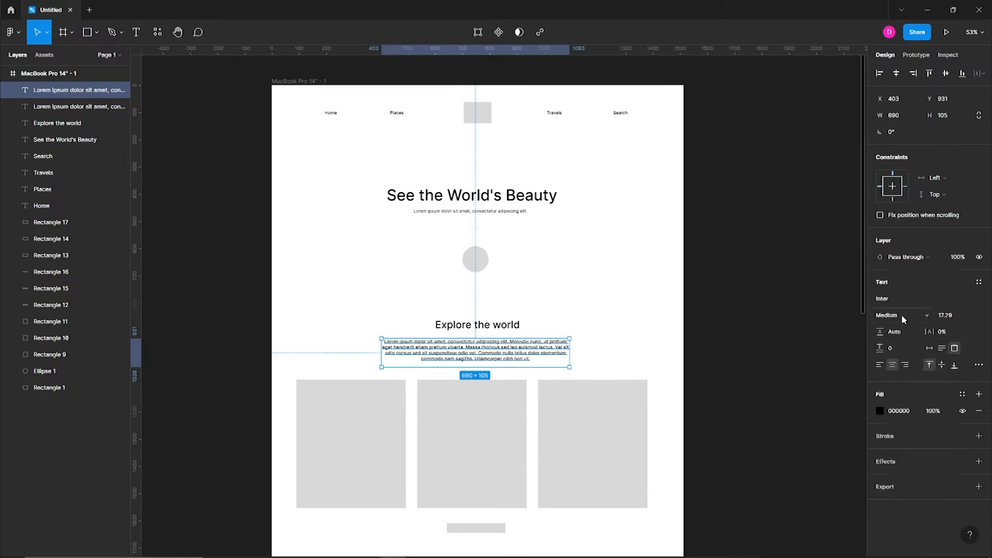
{"action": "left_click", "coordinate": [903, 316]}
{"action": "left_click", "coordinate": [907, 299]}
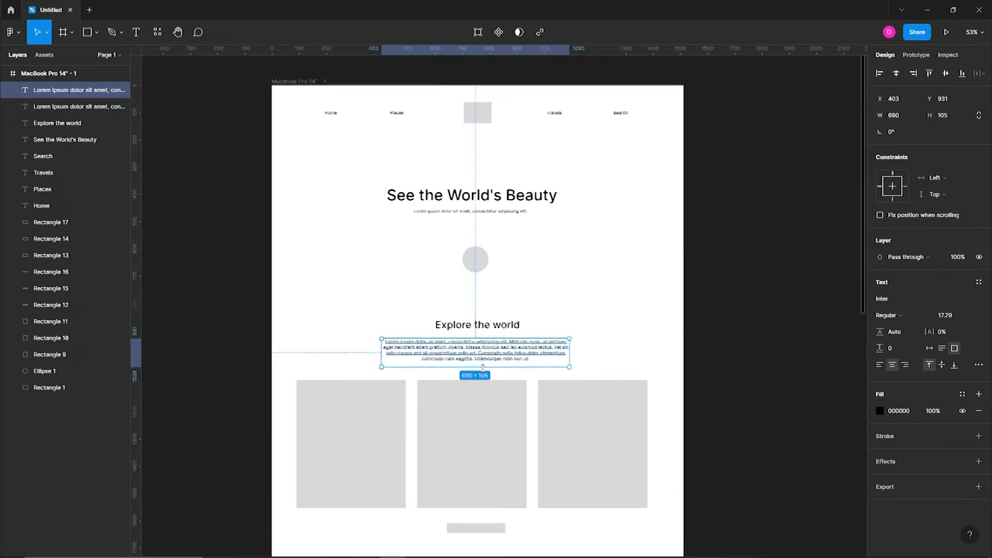
- Shorten the paragraph under "Explore the world" so that it ends at "Commodo nulla tellus"
{"action": "scroll", "coordinate": [473, 369], "scroll_direction": "up", "scroll_amount": 5, "text": "ctrl"}
{"action": "double_click", "coordinate": [524, 354]}
{"action": "left_click_drag", "start_coordinate": [602, 331], "coordinate": [605, 372]}
{"action": "key", "text": "BackSpace"}
{"action": "left_click", "coordinate": [711, 370]}
- Copy the "Explore the world" heading onto the first card and scale the copy down to about size 23.12
{"action": "scroll", "coordinate": [711, 370], "scroll_direction": "down", "scroll_amount": 4, "text": "ctrl"}
{"action": "scroll", "coordinate": [646, 310], "scroll_direction": "down", "scroll_amount": 2}
{"action": "left_click_drag", "start_coordinate": [579, 208], "coordinate": [459, 357], "text": "alt"}
{"action": "scroll", "coordinate": [453, 356], "scroll_direction": "up", "scroll_amount": 4, "text": "ctrl"}
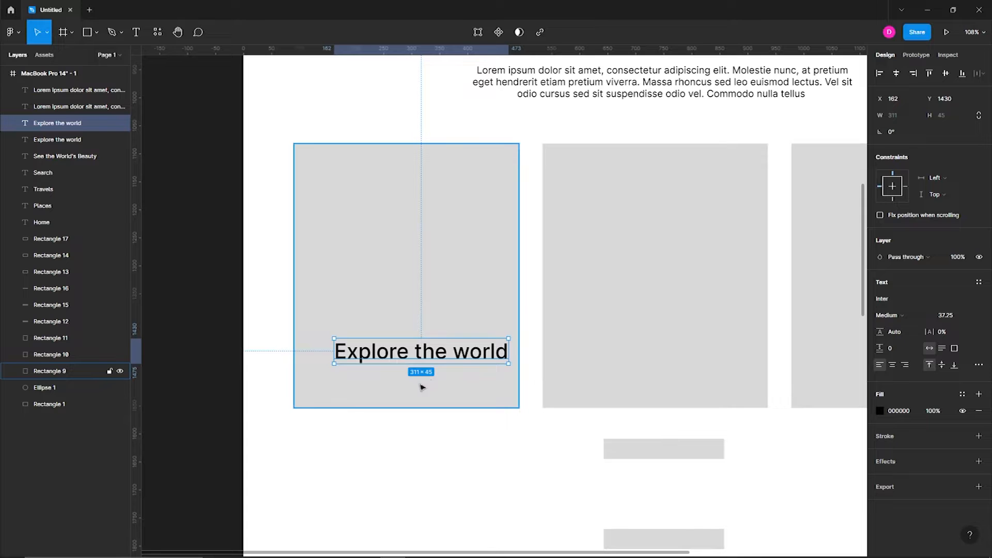
{"action": "key", "text": "k"}
{"action": "scroll", "coordinate": [421, 387], "scroll_direction": "up", "scroll_amount": 2, "text": "ctrl"}
{"action": "left_click_drag", "start_coordinate": [534, 326], "coordinate": [449, 327]}
- Replace the text on the first card with "Newzeland" and centre it on the card
{"action": "double_click", "coordinate": [445, 332]}
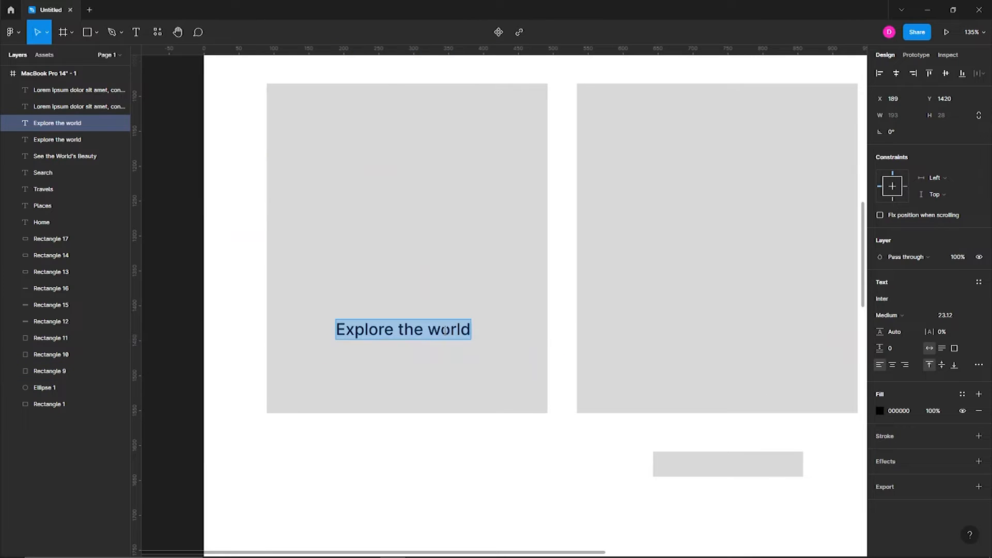
{"action": "left_click", "coordinate": [447, 335]}
{"action": "left_click_drag", "start_coordinate": [380, 332], "coordinate": [402, 324]}
- Scale the "Newzeland" label on the first card up to about size 35
{"action": "left_click", "coordinate": [970, 316]}
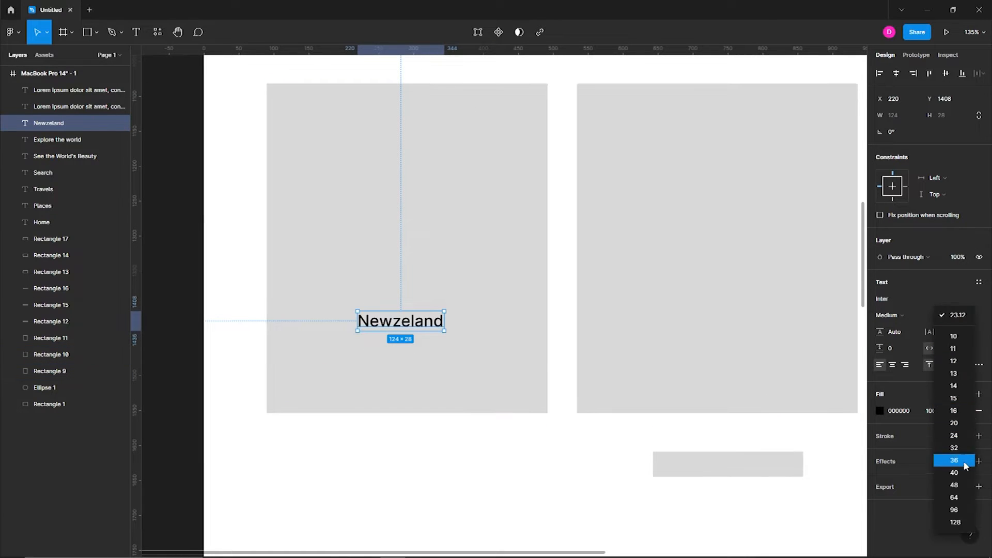
{"action": "left_click", "coordinate": [648, 388]}
{"action": "key", "text": "k"}
{"action": "left_click_drag", "start_coordinate": [444, 311], "coordinate": [496, 299]}
- Duplicate the "Newzeland" label beneath itself and turn the copy into "Aoraki / Mount Cook" in Regular, size 15
{"action": "left_click_drag", "start_coordinate": [467, 315], "coordinate": [324, 367]}
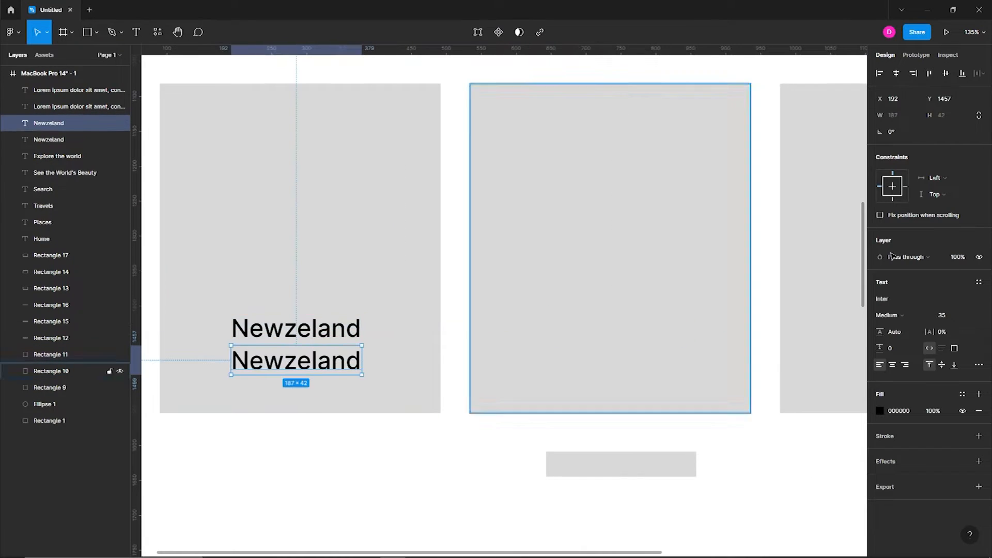
{"action": "left_click", "coordinate": [967, 316]}
{"action": "left_click", "coordinate": [955, 397]}
{"action": "left_click_drag", "start_coordinate": [253, 354], "coordinate": [312, 354]}
{"action": "left_click", "coordinate": [889, 315]}
{"action": "left_click", "coordinate": [897, 299]}
{"action": "left_click", "coordinate": [382, 431]}
- Delete the empty second and third card rectangles
{"action": "scroll", "coordinate": [381, 431], "scroll_direction": "down", "scroll_amount": 4}
{"action": "left_click", "coordinate": [573, 377]}
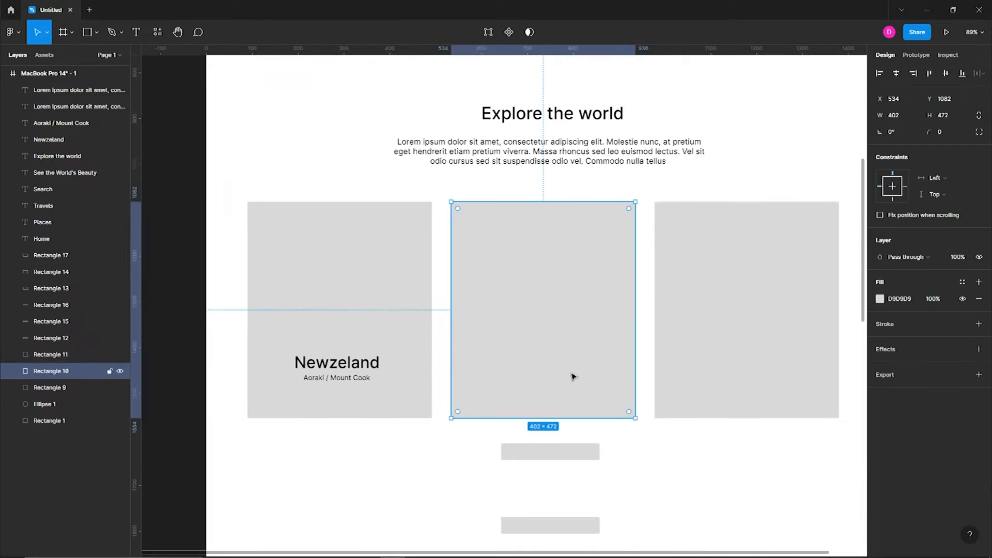
{"action": "left_click", "coordinate": [715, 374], "text": "shift"}
{"action": "key", "text": "Delete"}
- Group the first card with its two labels and duplicate the group to form a row of three cards
{"action": "left_click", "coordinate": [337, 363]}
{"action": "left_click", "coordinate": [333, 379], "text": "shift"}
{"action": "left_click", "coordinate": [377, 343], "text": "shift"}
{"action": "key", "text": "ctrl+g"}
{"action": "left_click_drag", "start_coordinate": [369, 333], "coordinate": [681, 334]}
{"action": "scroll", "coordinate": [597, 339], "scroll_direction": "down", "scroll_amount": 4}
{"action": "left_click", "coordinate": [682, 348]}
{"action": "left_click", "coordinate": [589, 330], "text": "shift"}
{"action": "left_click", "coordinate": [491, 325], "text": "shift"}
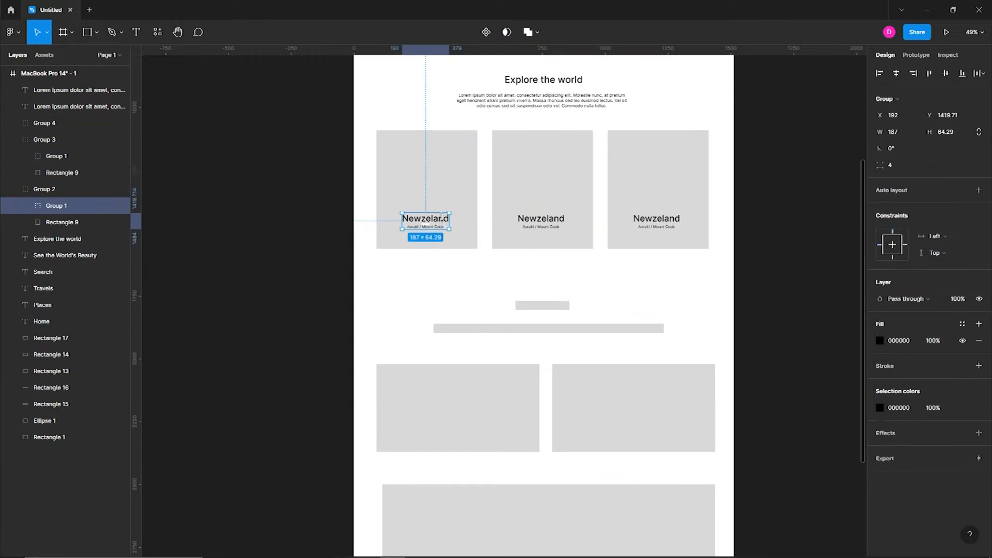
- Copy the first card's title to the space centred below the cards and reword it as "See More"
{"action": "double_click", "coordinate": [440, 219]}
{"action": "left_click_drag", "start_coordinate": [439, 219], "coordinate": [558, 269]}
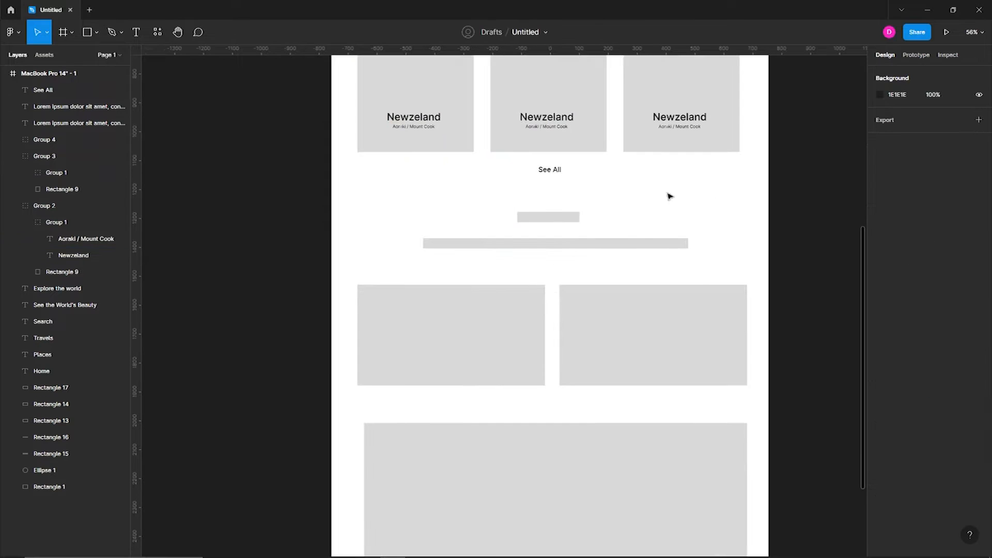
{"action": "double_click", "coordinate": [556, 170]}
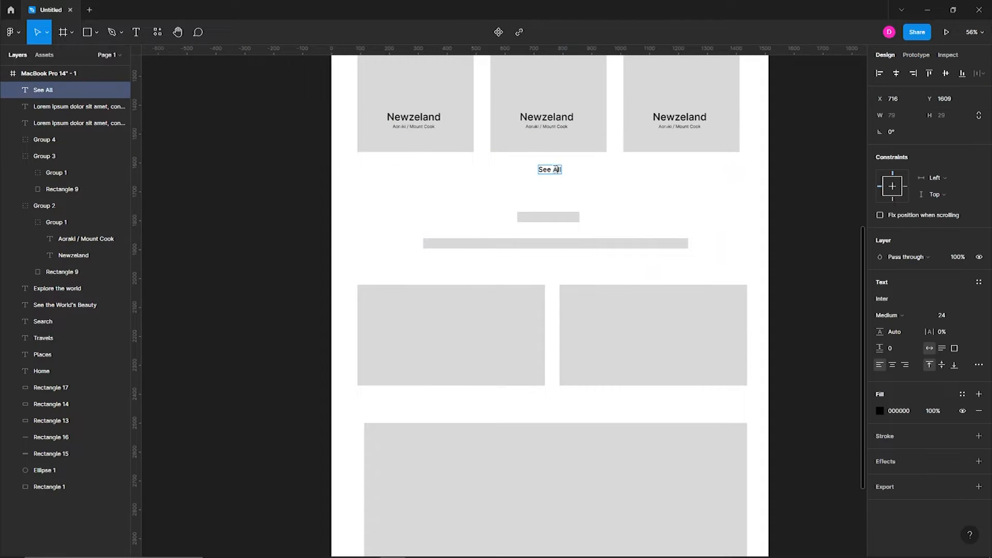
{"action": "left_click", "coordinate": [646, 178]}
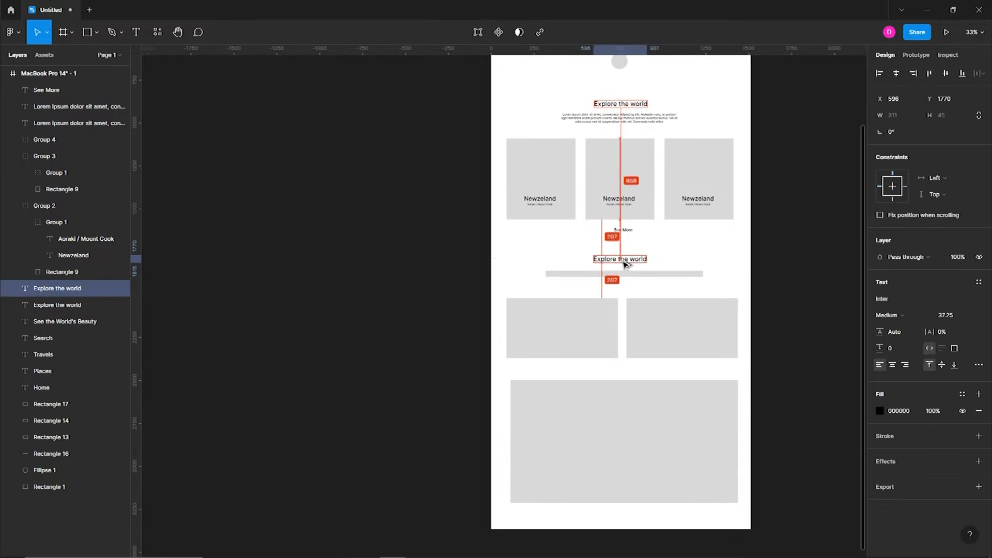
- Retitle the copied section heading "Travel Packeges" and delete the wide placeholder bar below it
{"action": "double_click", "coordinate": [623, 261]}
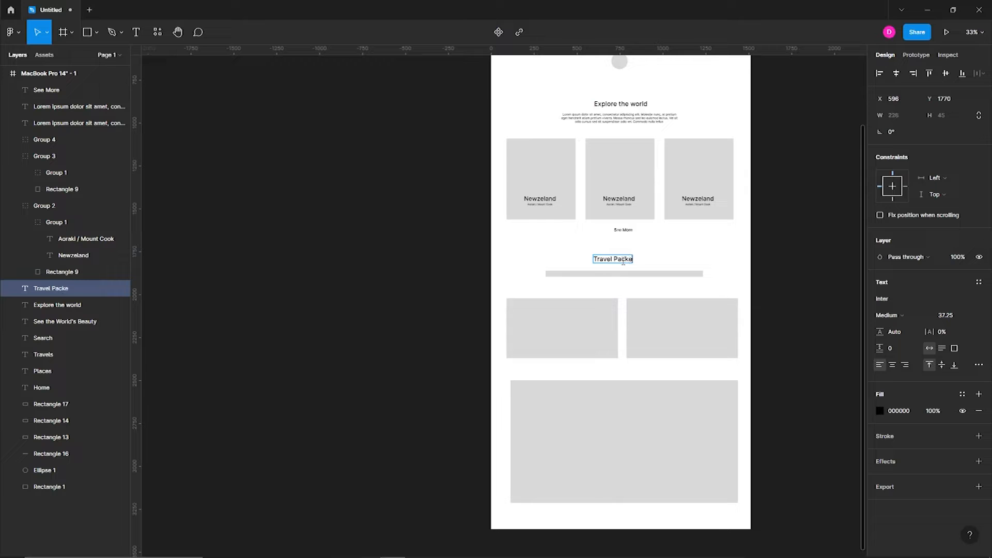
{"action": "left_click", "coordinate": [620, 273]}
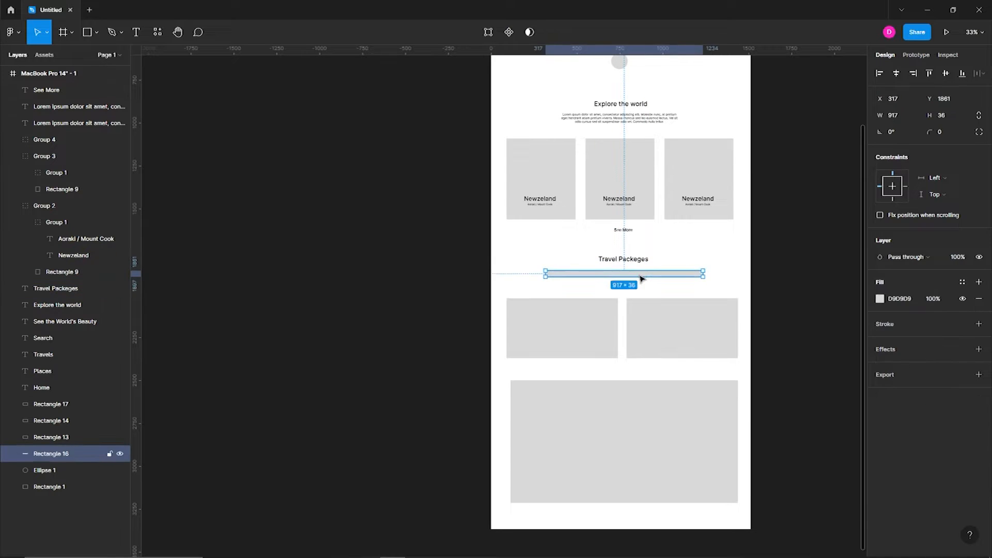
{"action": "key", "text": "Delete"}
- Copy the "Explore the world" paragraph to the space under the "Travel Packeges" heading
{"action": "scroll", "coordinate": [625, 207], "scroll_direction": "up", "scroll_amount": 2}
{"action": "left_click", "coordinate": [634, 158]}
{"action": "left_click_drag", "start_coordinate": [634, 157], "coordinate": [637, 316]}
{"action": "scroll", "coordinate": [643, 316], "scroll_direction": "up", "scroll_amount": 5}
- Trim the paragraph under "Travel Packeges" so that it ends at "Massa rhoncus sed leo euismod lectus."
{"action": "double_click", "coordinate": [713, 317]}
{"action": "mouse_move", "coordinate": [729, 312]}
{"action": "left_mouse_down"}
{"action": "mouse_move", "coordinate": [728, 352]}
{"action": "mouse_move", "coordinate": [734, 327]}
{"action": "left_mouse_up"}
{"action": "key", "text": "BackSpace"}
{"action": "double_click", "coordinate": [750, 345]}
{"action": "left_click", "coordinate": [777, 345]}
{"action": "scroll", "coordinate": [777, 345], "scroll_direction": "down", "scroll_amount": 2}
{"action": "left_click", "coordinate": [698, 346]}
- Copy the "Travel Packeges" paragraph below the left package rectangle and narrow the copy to about 421 wide
{"action": "scroll", "coordinate": [610, 269], "scroll_direction": "down", "scroll_amount": 2}
{"action": "left_click", "coordinate": [574, 236]}
{"action": "left_click_drag", "start_coordinate": [576, 237], "coordinate": [521, 365]}
{"action": "scroll", "coordinate": [565, 364], "scroll_direction": "up", "scroll_amount": 3}
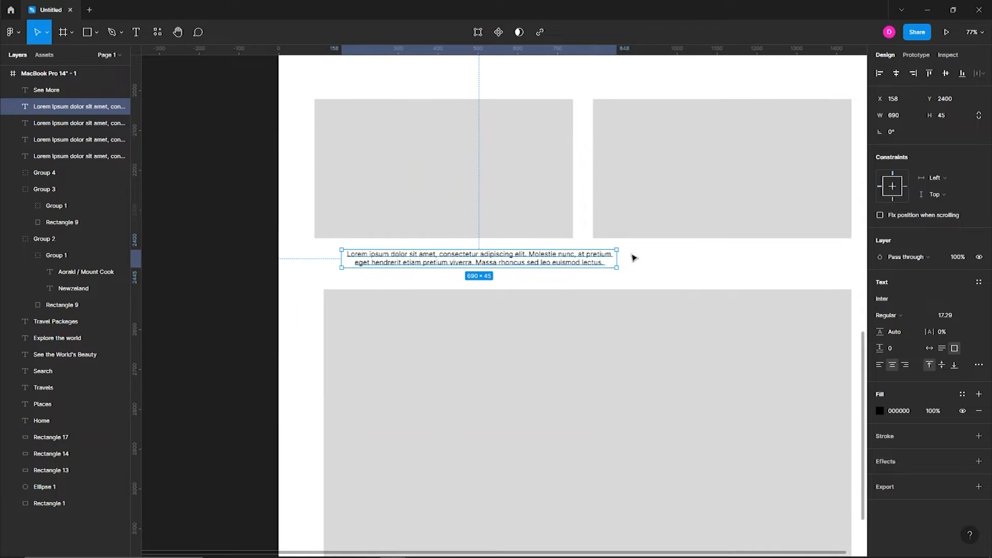
{"action": "left_click_drag", "start_coordinate": [617, 256], "coordinate": [509, 259]}
- Move the two package rectangles up and place the narrow paragraph midway between the left one and the large placeholder
{"action": "scroll", "coordinate": [549, 261], "scroll_direction": "up", "scroll_amount": 2}
{"action": "left_click", "coordinate": [677, 252], "text": "shift"}
{"action": "left_click_drag", "start_coordinate": [691, 258], "coordinate": [675, 234]}
{"action": "key", "text": "ctrl+z"}
{"action": "left_click", "coordinate": [532, 253]}
{"action": "left_click", "coordinate": [653, 257], "text": "shift"}
{"action": "left_click_drag", "start_coordinate": [462, 352], "coordinate": [457, 331]}
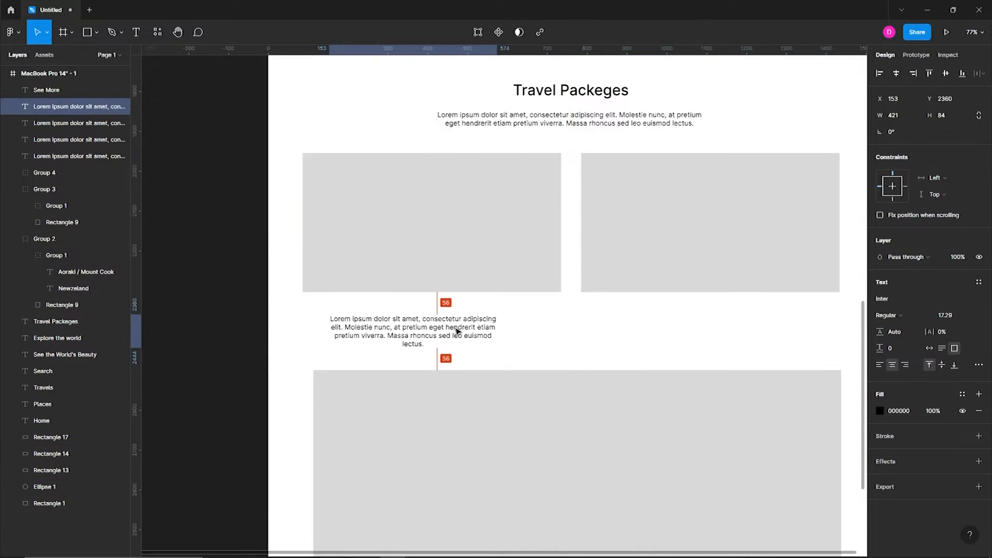
- Shorten the text under the left package rectangle so that it ends at "at pretium eget hendrerit"
{"action": "double_click", "coordinate": [473, 328]}
{"action": "key", "text": "BackSpace"}
{"action": "key", "text": "Escape"}
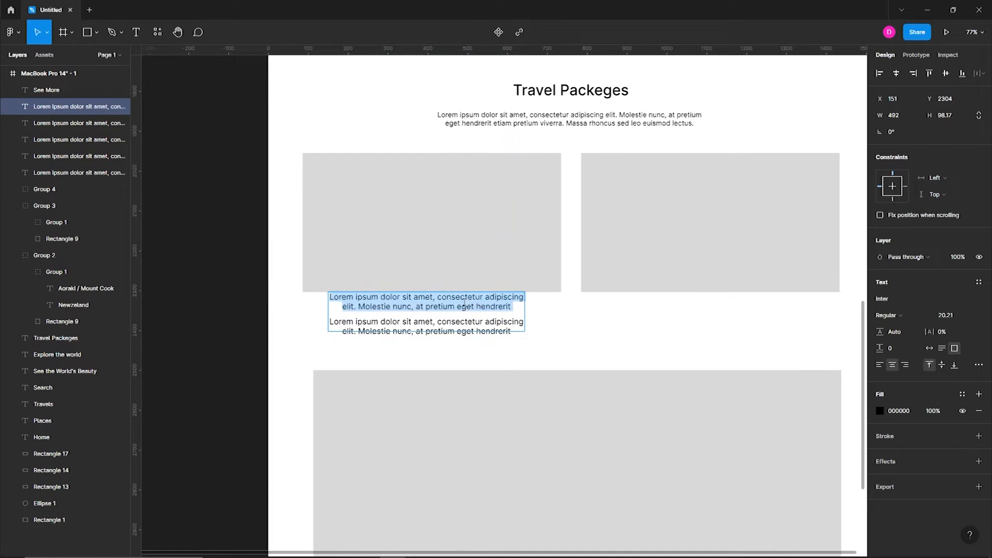
- Shorten the upper text box under the left package rectangle and replace its text with "New Packege"
{"action": "left_click", "coordinate": [558, 332]}
{"action": "left_click_drag", "start_coordinate": [502, 332], "coordinate": [501, 317]}
{"action": "double_click", "coordinate": [500, 309]}
{"action": "type", "text": "New Packege"}
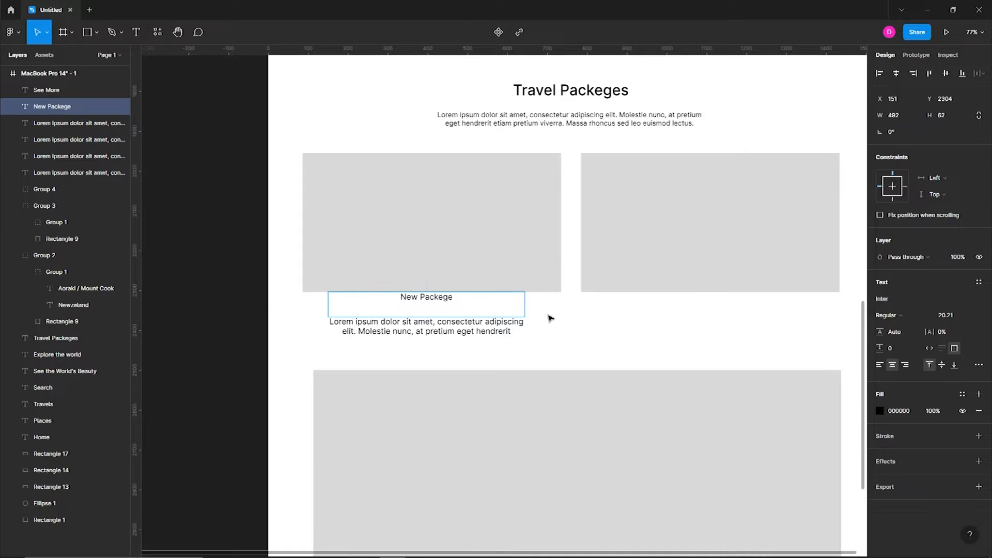
- Resize the "New Packege" text box to about 274 wide, set its font size to 26 and position it above the paragraph
{"action": "key", "text": "Escape"}
{"action": "left_click_drag", "start_coordinate": [525, 304], "coordinate": [412, 308]}
{"action": "left_click", "coordinate": [968, 317]}
{"action": "left_click", "coordinate": [962, 423]}
{"action": "left_click", "coordinate": [965, 315]}
{"action": "left_click", "coordinate": [954, 362]}
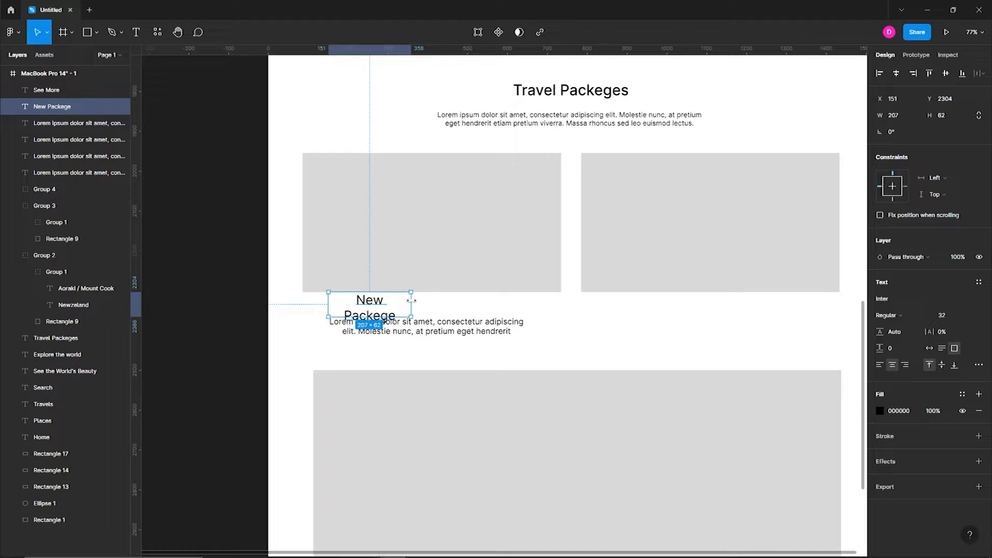
{"action": "left_click", "coordinate": [950, 316]}
{"action": "type", "text": "26"}
{"action": "left_click", "coordinate": [780, 297]}
{"action": "left_click_drag", "start_coordinate": [390, 298], "coordinate": [424, 306]}
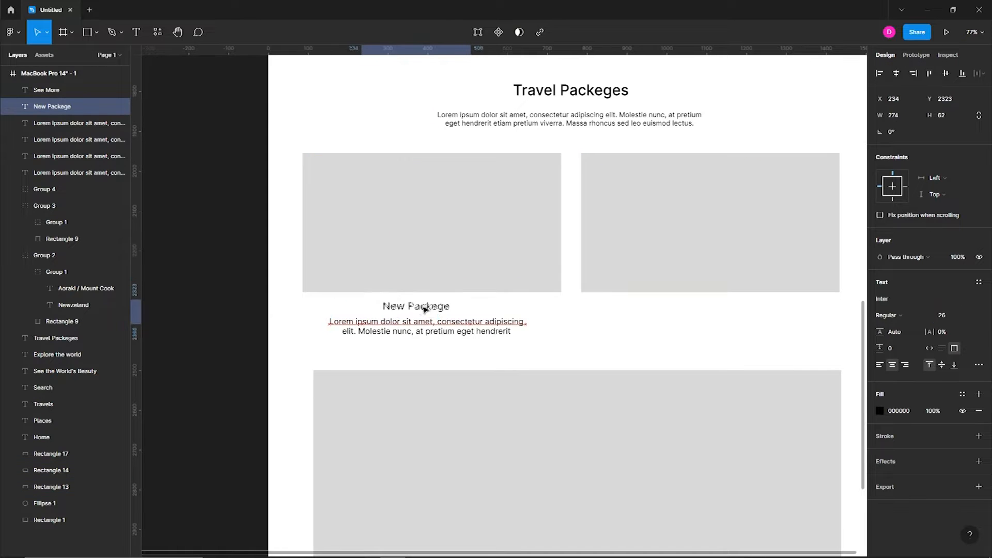
- Make the "New Packege" title Semi Bold, reduce its box height to 36 and space it evenly above its paragraph
{"action": "left_click", "coordinate": [893, 315]}
{"action": "left_click", "coordinate": [905, 339]}
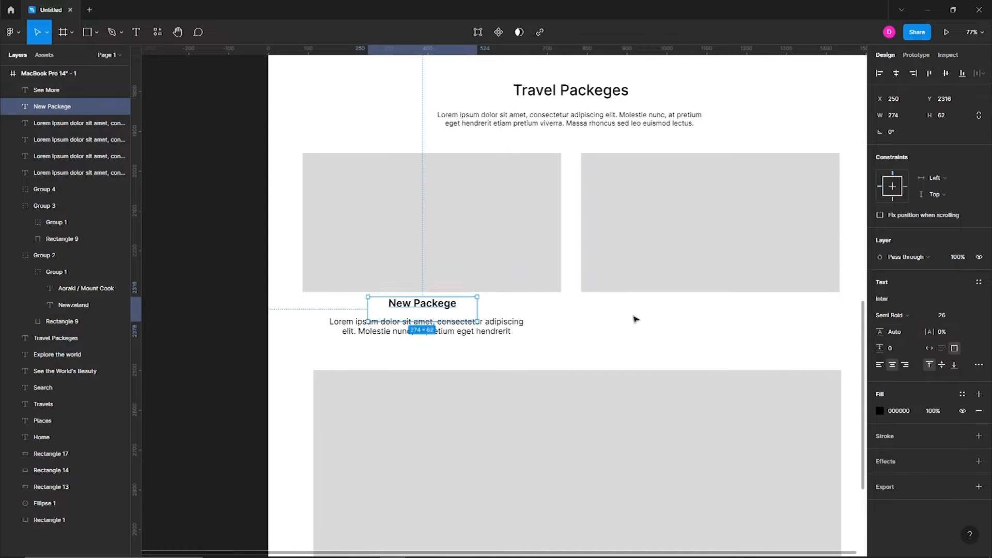
{"action": "left_click", "coordinate": [439, 324]}
{"action": "scroll", "coordinate": [464, 331], "scroll_direction": "down", "scroll_amount": 3}
{"action": "scroll", "coordinate": [491, 334], "scroll_direction": "up", "scroll_amount": 3}
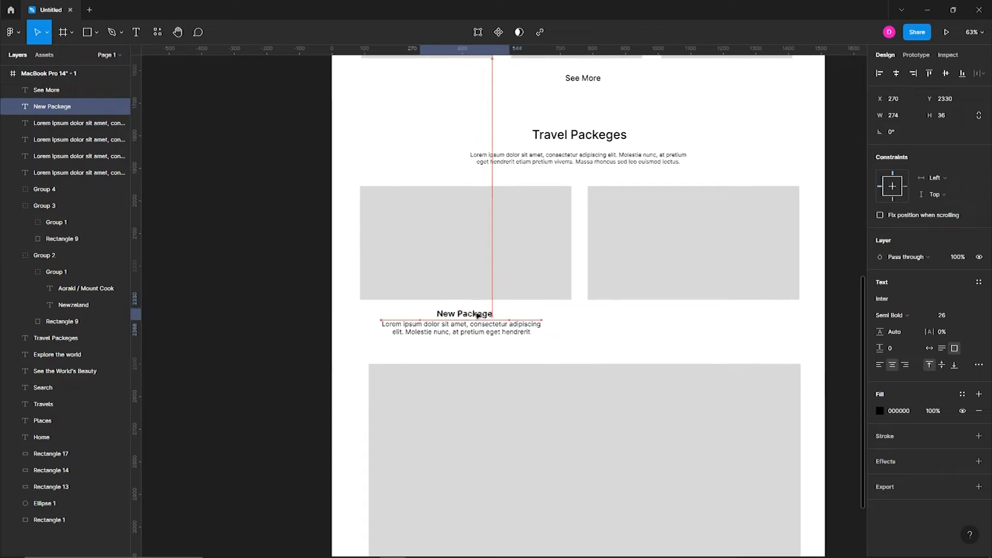
{"action": "left_click_drag", "start_coordinate": [514, 334], "coordinate": [502, 357]}
- Copy the title and paragraph under the right package rectangle and change the copied title to "Hot Packege"
{"action": "left_click", "coordinate": [489, 314], "text": "shift"}
{"action": "left_click_drag", "start_coordinate": [488, 314], "coordinate": [711, 316]}
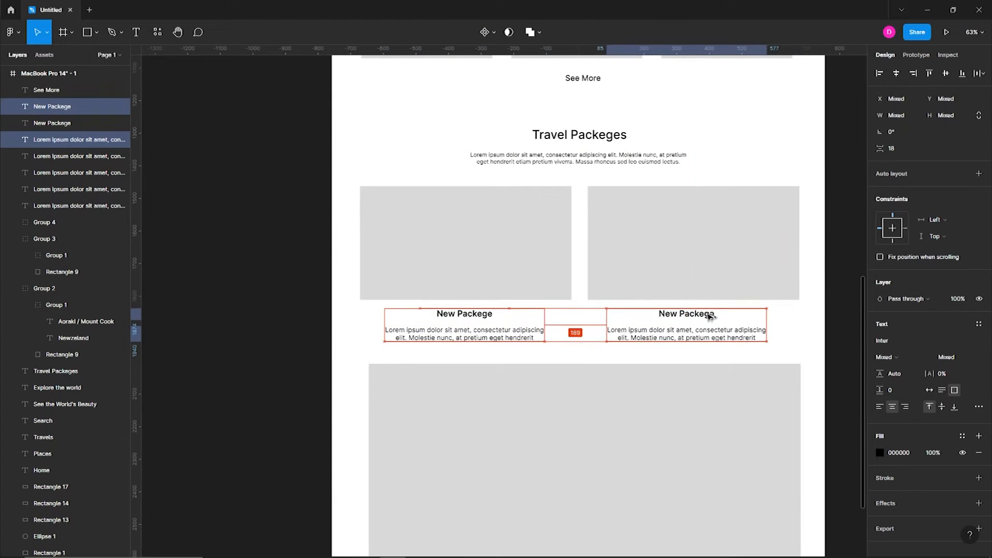
{"action": "double_click", "coordinate": [707, 312]}
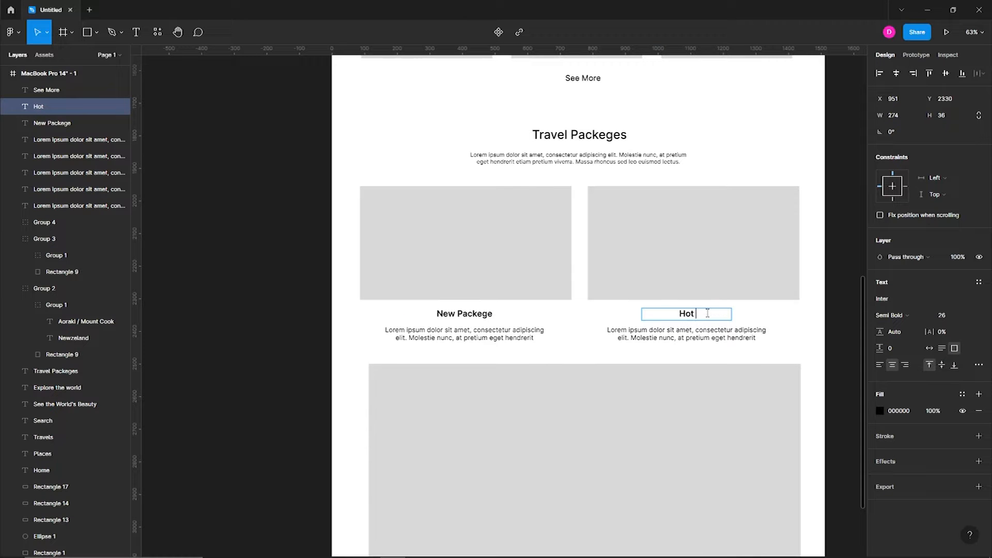
{"action": "left_click", "coordinate": [713, 348]}
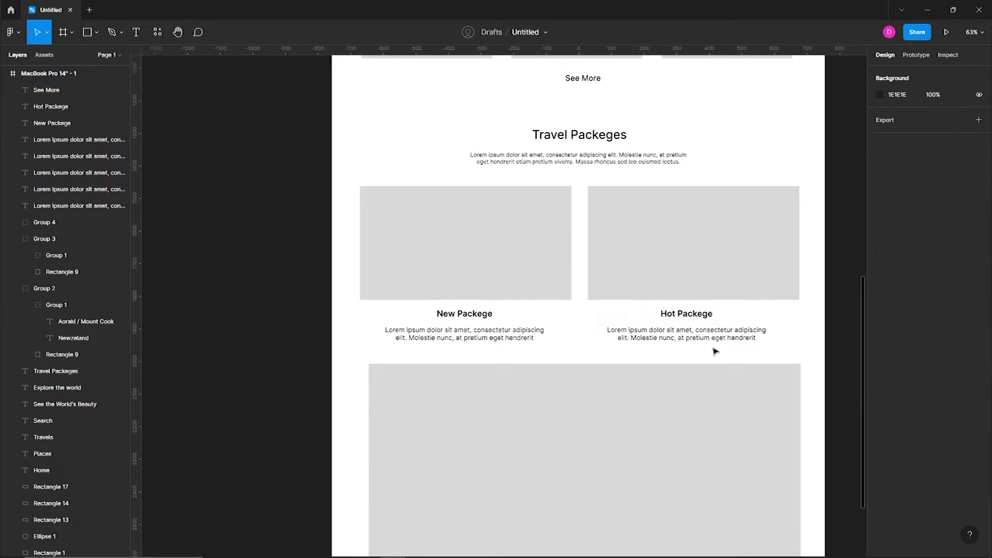
- Draw a rectangle about 1512 × 846 over the hero area of the second frame and move it onto the empty canvas beside it
{"action": "scroll", "coordinate": [668, 277], "scroll_direction": "down", "scroll_amount": 3}
{"action": "scroll", "coordinate": [677, 279], "scroll_direction": "up", "scroll_amount": 5}
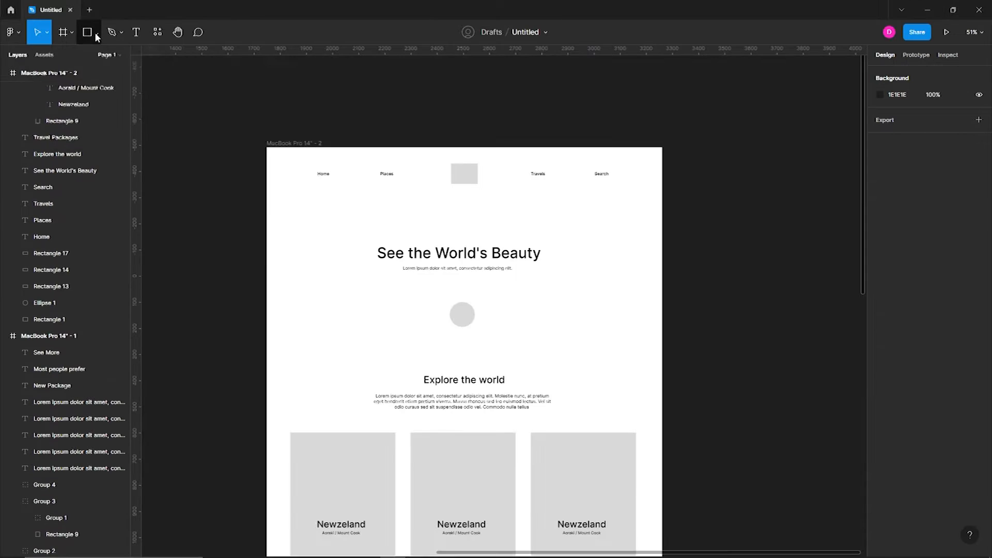
{"action": "left_click", "coordinate": [97, 32]}
{"action": "left_click", "coordinate": [88, 57]}
{"action": "mouse_move", "coordinate": [266, 148]}
{"action": "left_mouse_down"}
{"action": "mouse_move", "coordinate": [563, 339]}
{"action": "mouse_move", "coordinate": [666, 380]}
{"action": "mouse_move", "coordinate": [664, 370]}
{"action": "left_mouse_up"}
{"action": "scroll", "coordinate": [726, 377], "scroll_direction": "down", "scroll_amount": 3}
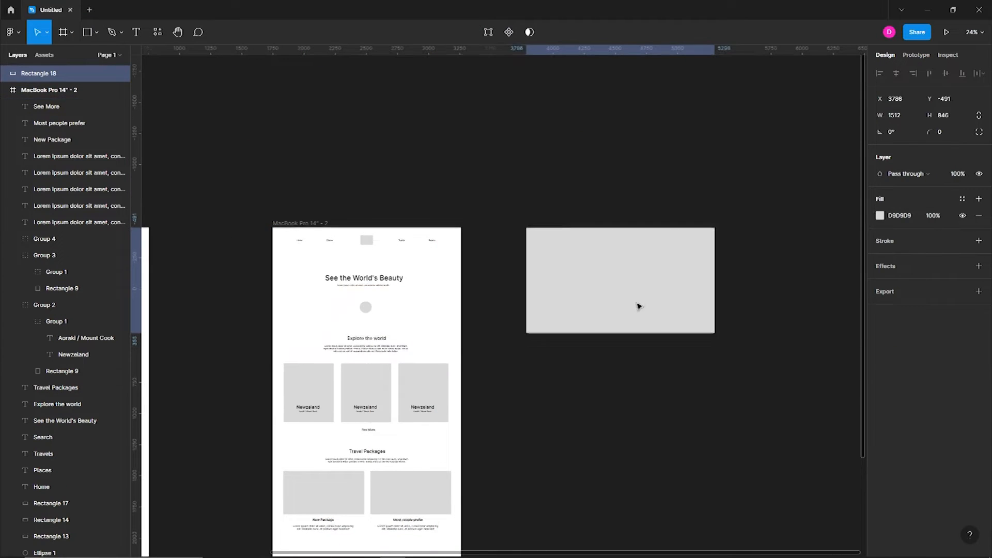
{"action": "left_click_drag", "start_coordinate": [640, 307], "coordinate": [611, 308]}
{"action": "left_click_drag", "start_coordinate": [768, 263], "coordinate": [763, 262]}
- Search the Unsplash plugin for "mountain" and fill the selected rectangle with the photo of a turquoise mountain lake
{"action": "left_click", "coordinate": [64, 34]}
{"action": "left_click", "coordinate": [157, 32]}
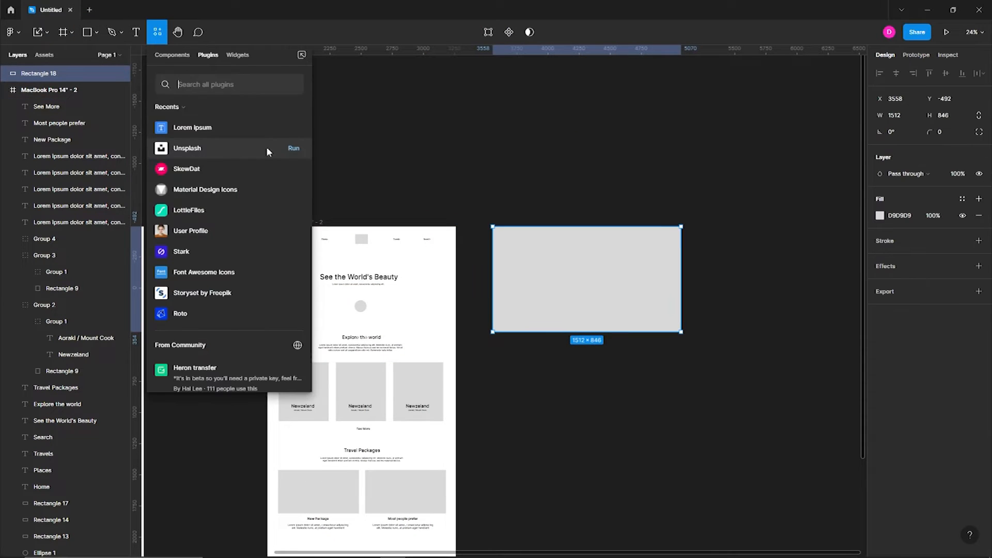
{"action": "left_click", "coordinate": [287, 148]}
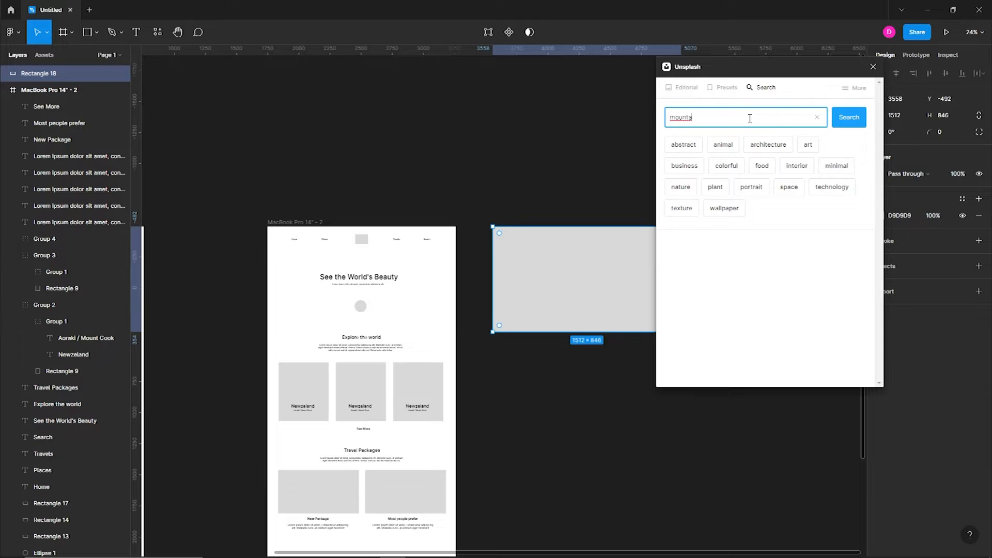
{"action": "type", "text": "mountain"}
{"action": "key", "text": "Return"}
{"action": "scroll", "coordinate": [774, 269], "scroll_direction": "down", "scroll_amount": 10}
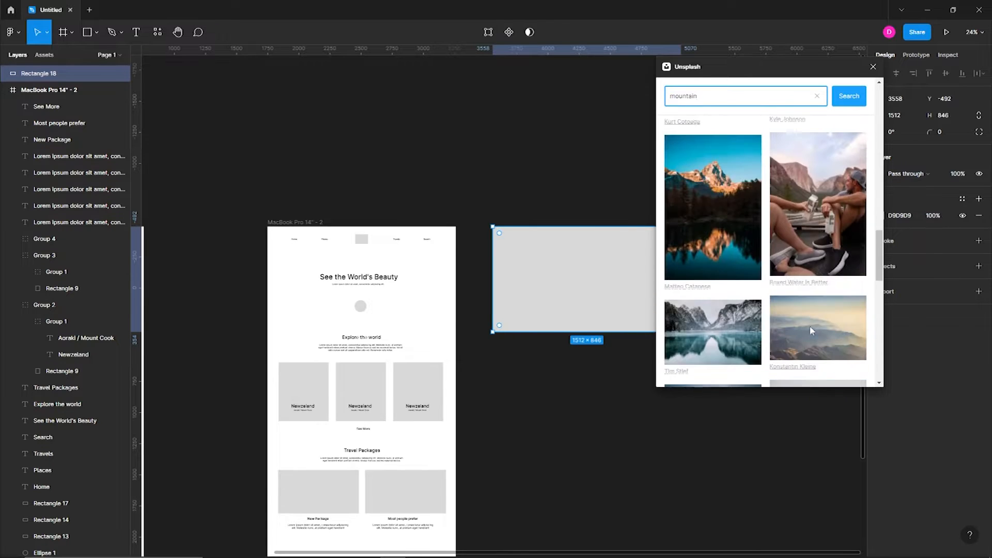
{"action": "scroll", "coordinate": [806, 289], "scroll_direction": "down", "scroll_amount": 5}
{"action": "left_click", "coordinate": [825, 273]}
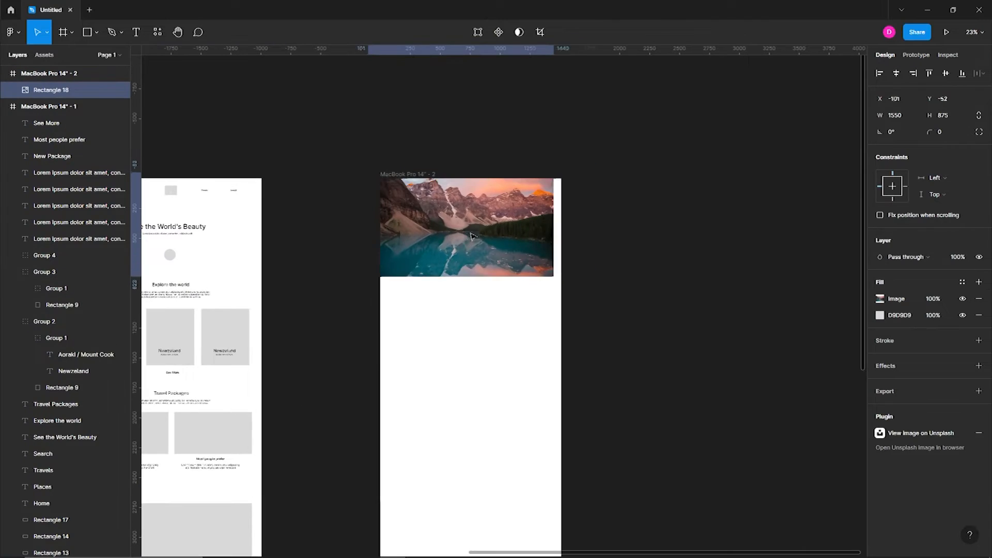
- Position the lake photo across the full width at the top of the blank second frame
{"action": "left_click_drag", "start_coordinate": [484, 244], "coordinate": [484, 242]}
{"action": "left_click", "coordinate": [330, 228]}
{"action": "scroll", "coordinate": [413, 232], "scroll_direction": "left", "scroll_amount": 3}
{"action": "left_click_drag", "start_coordinate": [589, 238], "coordinate": [587, 238]}
{"action": "left_click", "coordinate": [465, 155]}
- Draw a rectangle about 199 high along the photo's top edge and fit it across the frame's full width
{"action": "left_click", "coordinate": [97, 32]}
{"action": "left_click", "coordinate": [89, 57]}
{"action": "scroll", "coordinate": [601, 227], "scroll_direction": "up", "scroll_amount": 4}
{"action": "left_click_drag", "start_coordinate": [379, 243], "coordinate": [762, 195]}
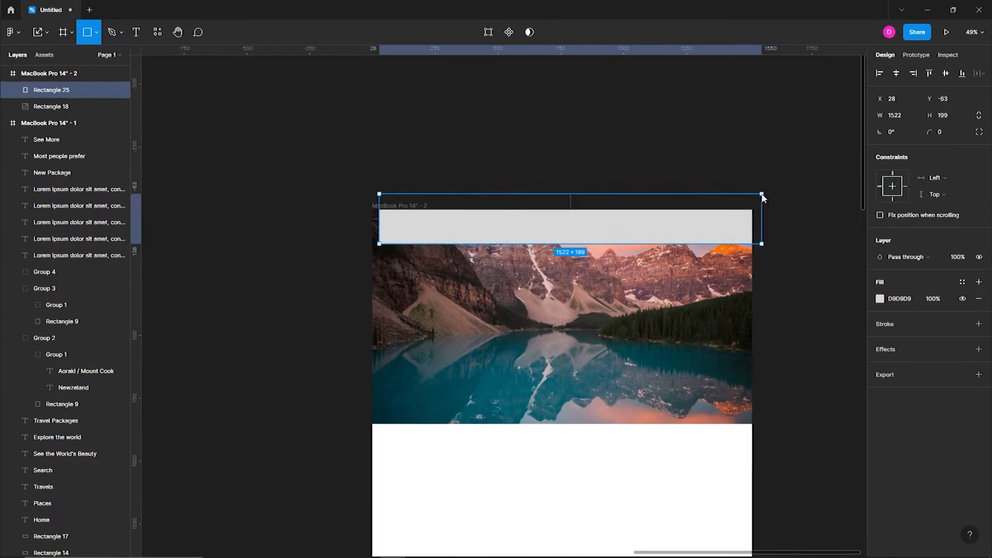
{"action": "left_click_drag", "start_coordinate": [556, 255], "coordinate": [548, 256]}
{"action": "key", "text": "ctrl+z"}
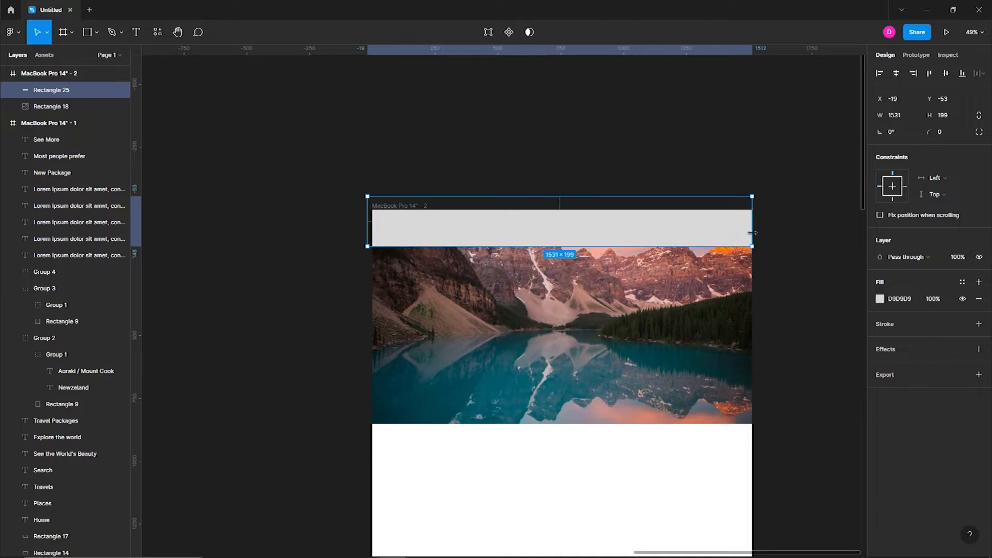
- Give the top strip a linear gradient fill that fades from black at the upper edge to transparent
{"action": "left_click", "coordinate": [880, 299]}
{"action": "left_click", "coordinate": [764, 286]}
{"action": "left_click", "coordinate": [764, 297]}
{"action": "left_click_drag", "start_coordinate": [747, 310], "coordinate": [715, 433]}
{"action": "left_click", "coordinate": [855, 273]}
{"action": "left_click", "coordinate": [857, 249]}
{"action": "left_click_drag", "start_coordinate": [546, 247], "coordinate": [548, 262]}
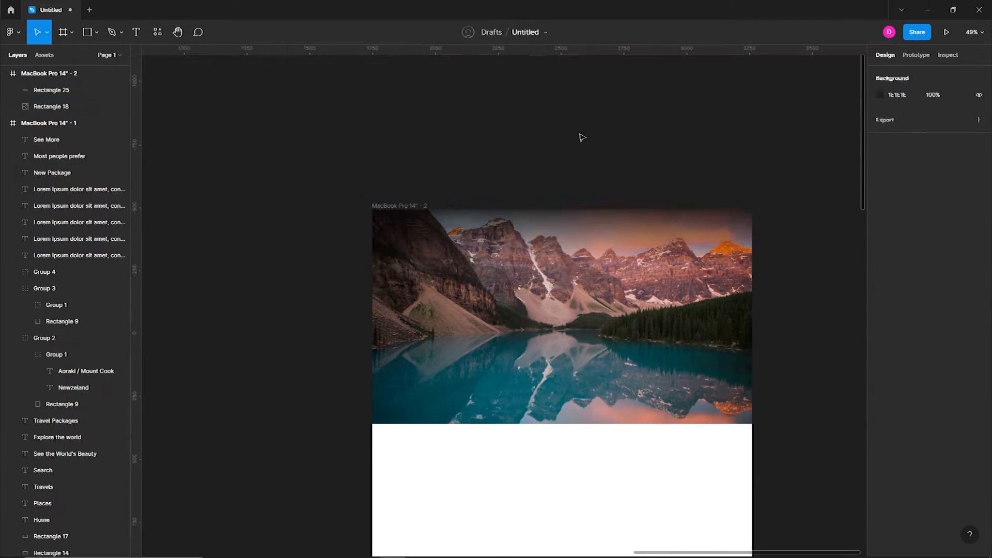
{"action": "left_click", "coordinate": [581, 138]}
- Change the second frame's background fill to the near-black color 0D0D11
{"action": "scroll", "coordinate": [618, 174], "scroll_direction": "down", "scroll_amount": 4}
{"action": "left_click_drag", "start_coordinate": [725, 230], "coordinate": [707, 214]}
{"action": "left_click", "coordinate": [481, 174]}
{"action": "left_click", "coordinate": [880, 316]}
{"action": "left_click_drag", "start_coordinate": [751, 331], "coordinate": [725, 406]}
{"action": "left_click", "coordinate": [693, 379]}
{"action": "left_click_drag", "start_coordinate": [689, 376], "coordinate": [688, 371]}
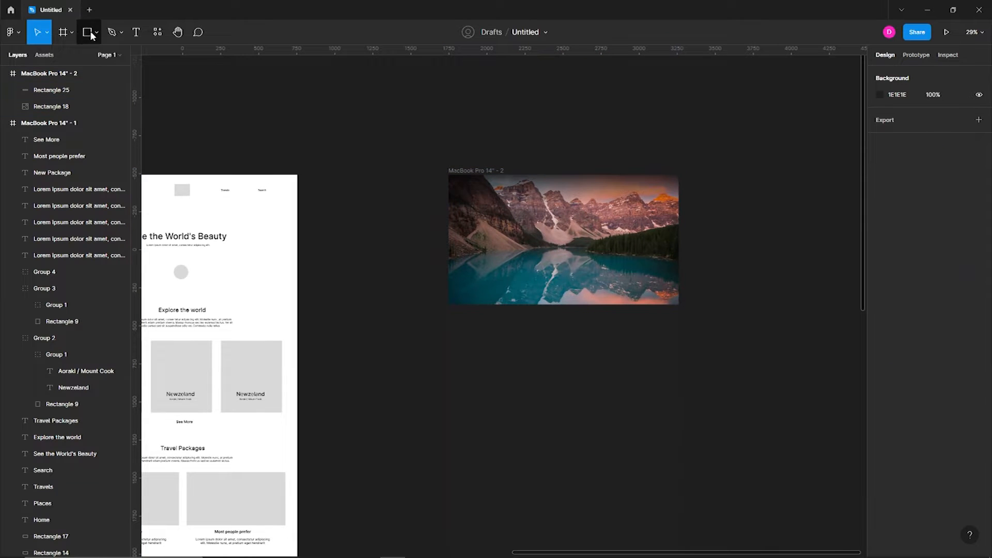
- Draw a rectangle about 1484 × 229 across the photo's bottom edge
{"action": "left_click", "coordinate": [96, 32]}
{"action": "left_click", "coordinate": [85, 56]}
{"action": "scroll", "coordinate": [474, 198], "scroll_direction": "up", "scroll_amount": 4}
{"action": "left_click_drag", "start_coordinate": [575, 321], "coordinate": [416, 303]}
{"action": "mouse_move", "coordinate": [270, 399]}
{"action": "left_mouse_down"}
{"action": "mouse_move", "coordinate": [718, 323]}
{"action": "mouse_move", "coordinate": [744, 329]}
{"action": "left_mouse_up"}
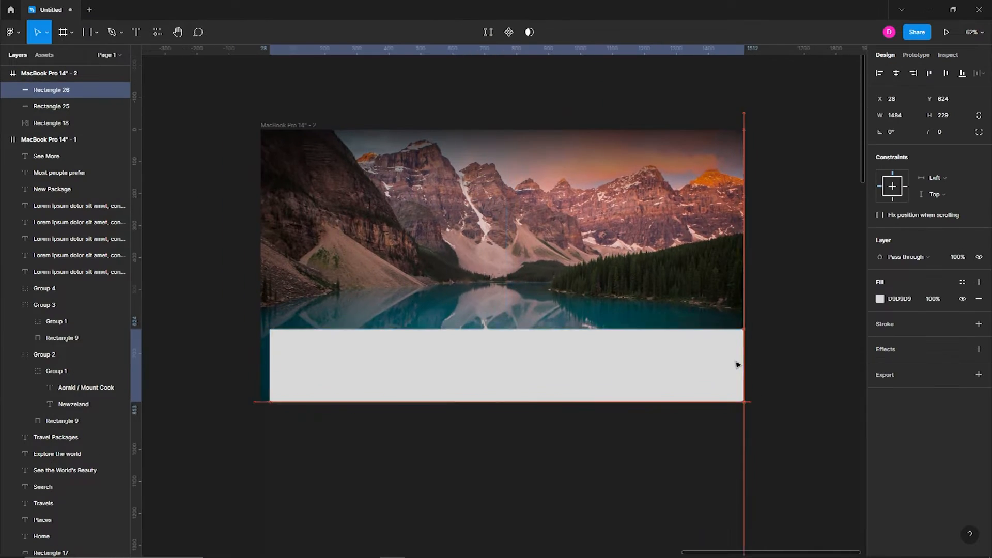
- Give the bottom strip a linear gradient fill that fades upward from black at the lower edge to transparent
{"action": "left_click", "coordinate": [880, 299]}
{"action": "left_click", "coordinate": [763, 285]}
{"action": "left_click", "coordinate": [772, 297]}
{"action": "left_click_drag", "start_coordinate": [516, 329], "coordinate": [490, 333]}
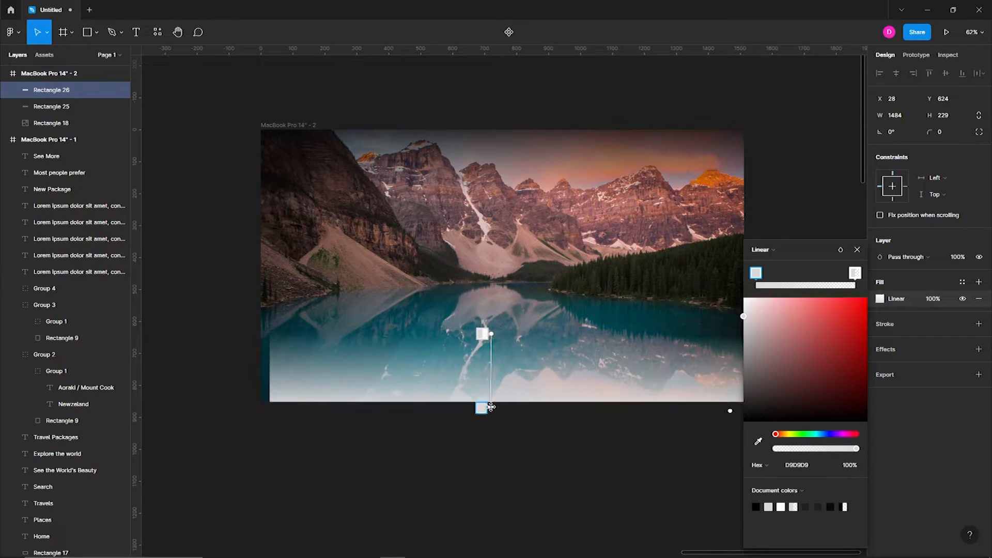
{"action": "left_click_drag", "start_coordinate": [764, 377], "coordinate": [737, 427]}
{"action": "left_click", "coordinate": [858, 273]}
{"action": "left_click", "coordinate": [738, 427]}
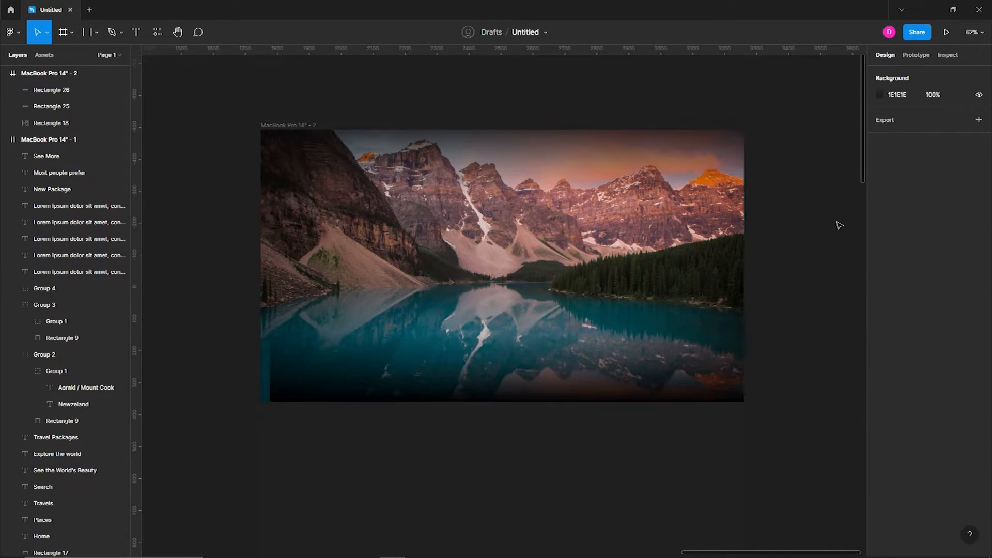
- Change the text of the third navigation link to "Packages" and of the fourth one to "Search"
{"action": "scroll", "coordinate": [746, 261], "scroll_direction": "down", "scroll_amount": 3}
{"action": "scroll", "coordinate": [747, 260], "scroll_direction": "down", "scroll_amount": 2}
{"action": "scroll", "coordinate": [751, 299], "scroll_direction": "up", "scroll_amount": 3}
{"action": "left_click", "coordinate": [663, 286]}
{"action": "scroll", "coordinate": [547, 288], "scroll_direction": "up", "scroll_amount": 3}
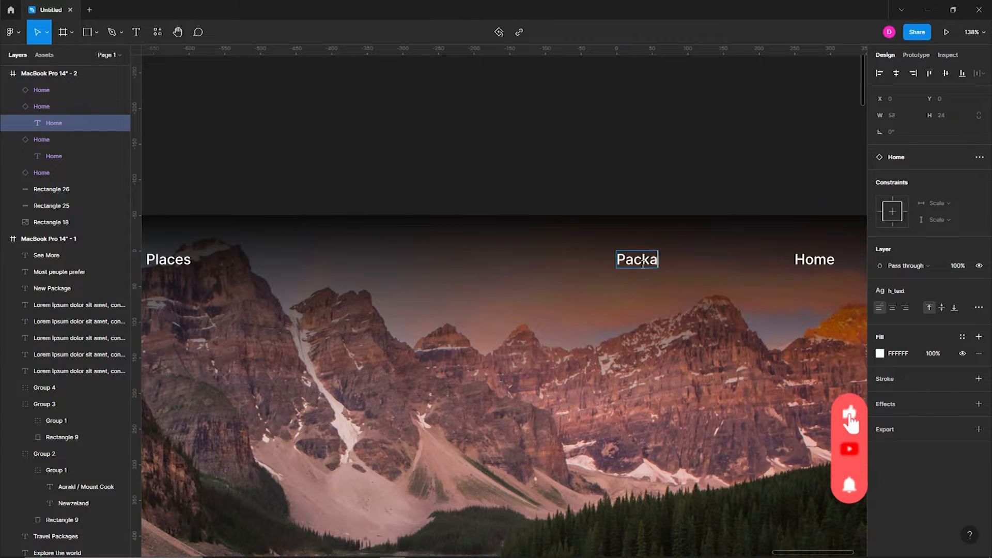
{"action": "type", "text": "es"}
{"action": "scroll", "coordinate": [672, 310], "scroll_direction": "right", "scroll_amount": 3}
{"action": "left_click", "coordinate": [724, 253]}
{"action": "double_click", "coordinate": [724, 253]}
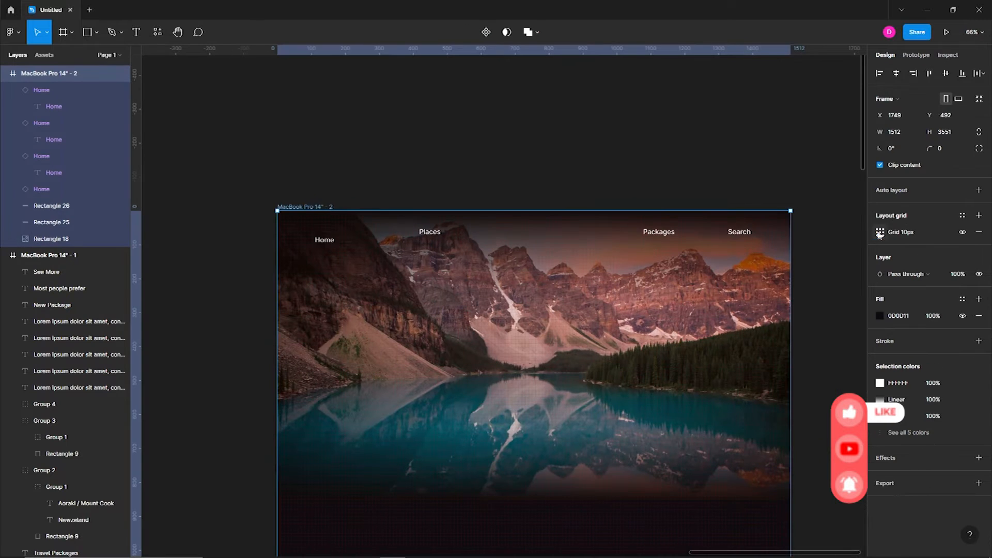
- Switch the second frame's layout grid to columns with a count of 12
{"action": "left_click", "coordinate": [879, 232]}
{"action": "left_click", "coordinate": [760, 234]}
{"action": "left_click", "coordinate": [770, 247]}
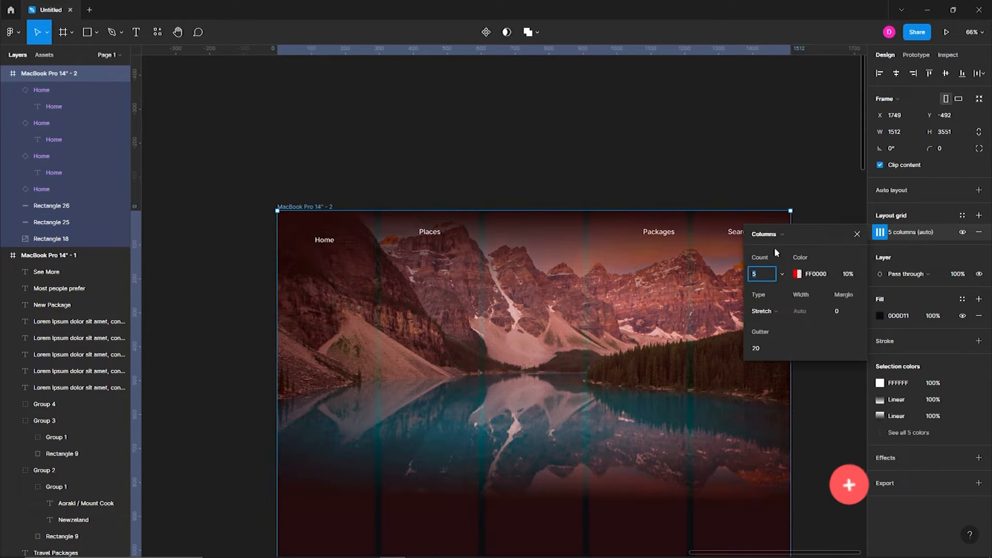
{"action": "type", "text": "12"}
{"action": "key", "text": "Return"}
- Set the column grid's color to blue 0094FF at 38% opacity
{"action": "left_click", "coordinate": [797, 274]}
{"action": "left_click_drag", "start_coordinate": [686, 441], "coordinate": [701, 439]}
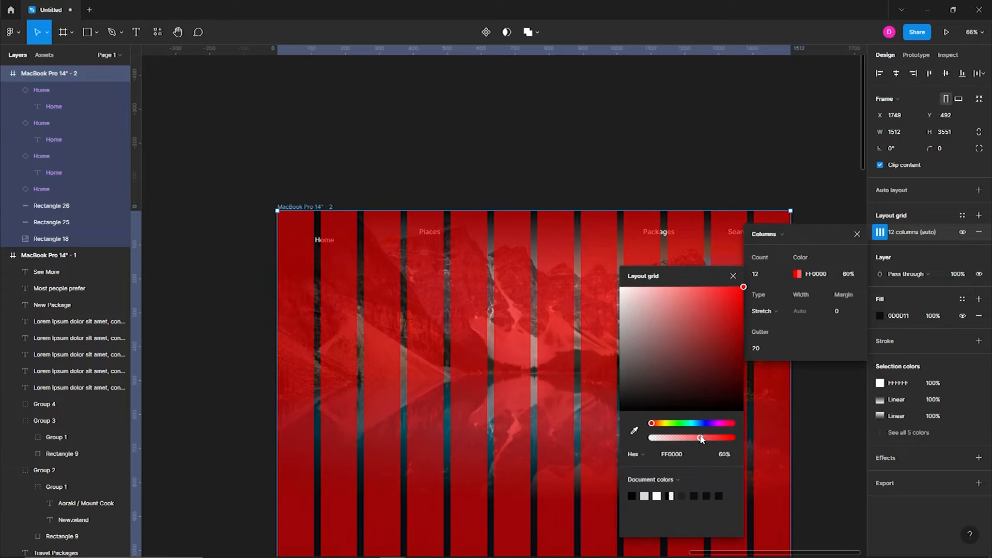
{"action": "left_click_drag", "start_coordinate": [681, 440], "coordinate": [682, 437]}
{"action": "left_click", "coordinate": [693, 423]}
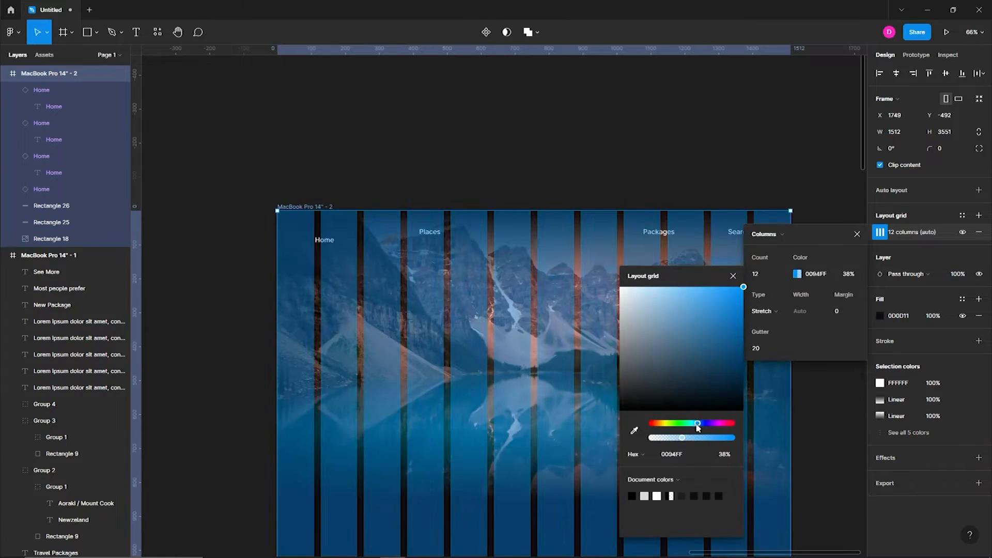
{"action": "key", "text": "Escape"}
{"action": "key", "text": "Escape"}
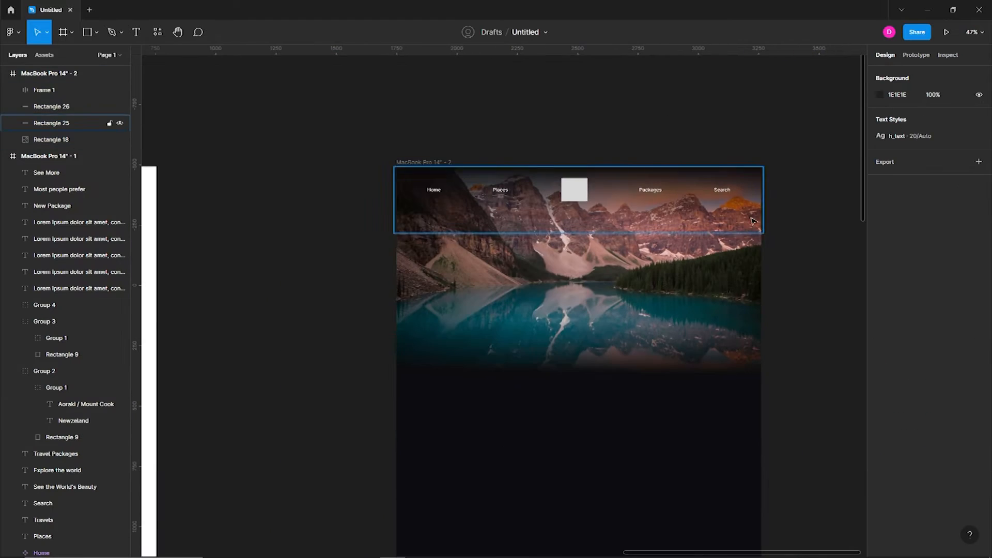
- Turn the "See the World's Beauty" heading in the first frame into a component
{"action": "scroll", "coordinate": [652, 295], "scroll_direction": "down", "scroll_amount": 2}
{"action": "scroll", "coordinate": [652, 294], "scroll_direction": "left", "scroll_amount": 3}
{"action": "left_click", "coordinate": [289, 256]}
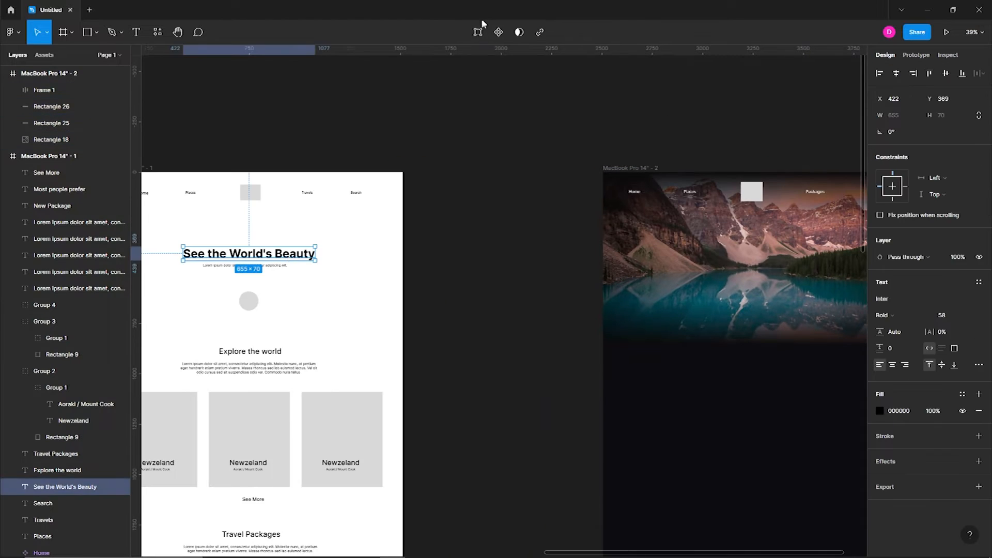
{"action": "left_click", "coordinate": [496, 35]}
{"action": "left_click", "coordinate": [419, 191]}
- Place an instance of the heading in the second frame, color it white and center it over the lake at about Y 477
{"action": "left_click_drag", "start_coordinate": [293, 254], "coordinate": [692, 263]}
{"action": "left_click", "coordinate": [879, 449]}
{"action": "left_click_drag", "start_coordinate": [755, 316], "coordinate": [741, 298]}
{"action": "left_click", "coordinate": [481, 282]}
{"action": "left_click_drag", "start_coordinate": [529, 279], "coordinate": [471, 264]}
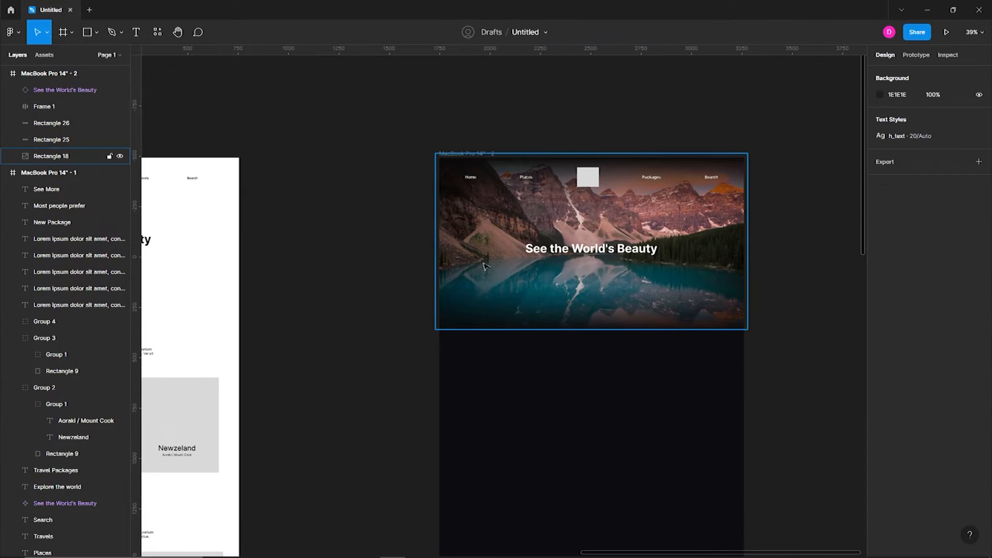
{"action": "left_click_drag", "start_coordinate": [609, 250], "coordinate": [610, 265]}
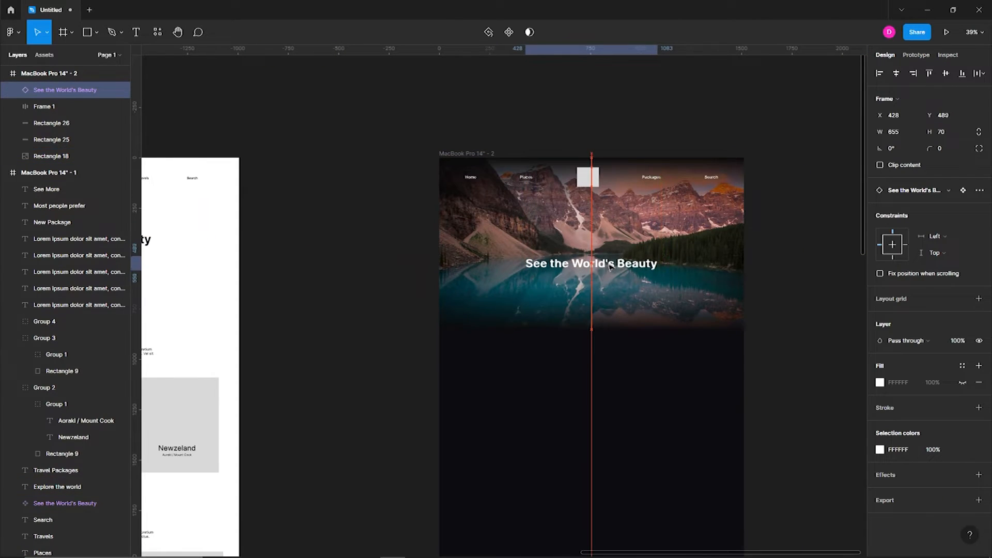
{"action": "left_click", "coordinate": [752, 280]}
- Add a black drop shadow to the white heading with X 7, Y 8, blur 23 and 100% opacity
{"action": "left_click", "coordinate": [610, 263]}
{"action": "left_click", "coordinate": [884, 476]}
{"action": "left_click", "coordinate": [879, 490]}
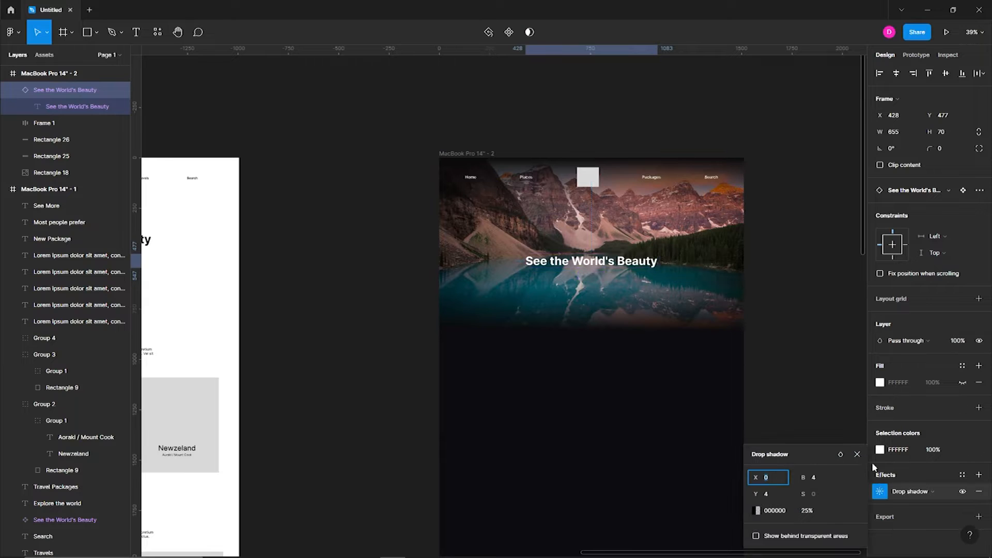
{"action": "left_click", "coordinate": [758, 510]}
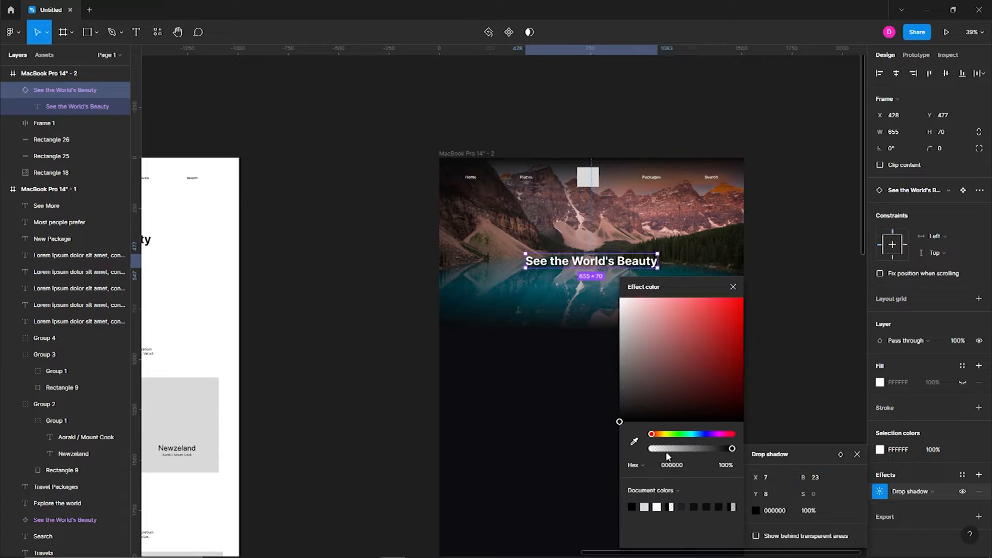
{"action": "left_click", "coordinate": [858, 454]}
{"action": "scroll", "coordinate": [578, 267], "scroll_direction": "up", "scroll_amount": 3}
{"action": "left_click", "coordinate": [731, 328]}
{"action": "left_click", "coordinate": [732, 276]}
{"action": "scroll", "coordinate": [464, 195], "scroll_direction": "down", "scroll_amount": 5}
{"action": "left_click", "coordinate": [351, 121]}
- Draw an ellipse below the heading on the lake photo and set its size to 100 × 100
{"action": "left_click", "coordinate": [96, 32]}
{"action": "left_click", "coordinate": [92, 94]}
{"action": "scroll", "coordinate": [507, 262], "scroll_direction": "up", "scroll_amount": 3}
{"action": "mouse_move", "coordinate": [525, 210]}
{"action": "left_mouse_down"}
{"action": "mouse_move", "coordinate": [564, 244]}
{"action": "mouse_move", "coordinate": [555, 244]}
{"action": "left_mouse_up"}
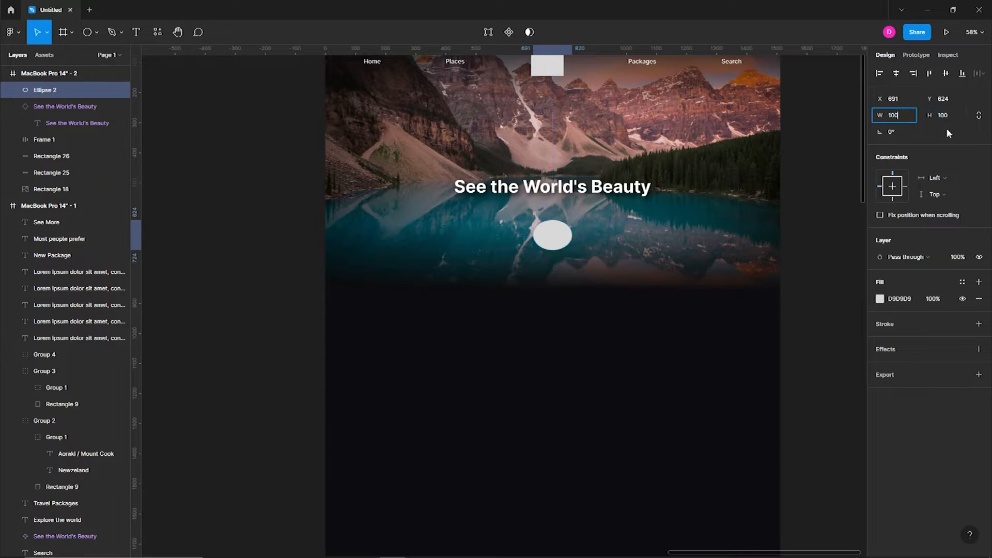
- Remove the circle's fill and give it a white FFFFFF inside stroke with a thickness of 3
{"action": "left_click", "coordinate": [979, 299]}
{"action": "left_click", "coordinate": [880, 324]}
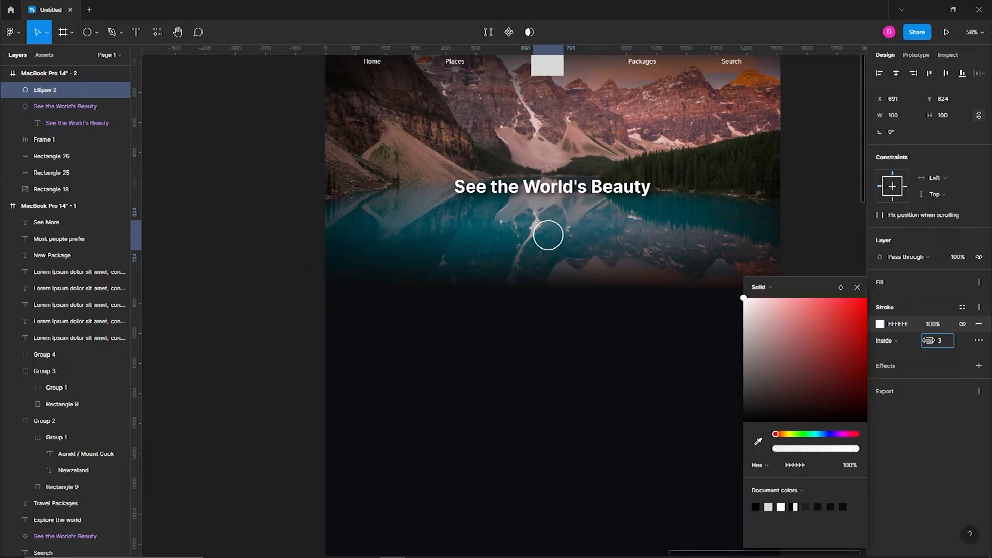
{"action": "left_click", "coordinate": [586, 311]}
{"action": "scroll", "coordinate": [554, 241], "scroll_direction": "up", "scroll_amount": 5}
{"action": "scroll", "coordinate": [587, 246], "scroll_direction": "up", "scroll_amount": 1}
{"action": "left_click", "coordinate": [578, 250]}
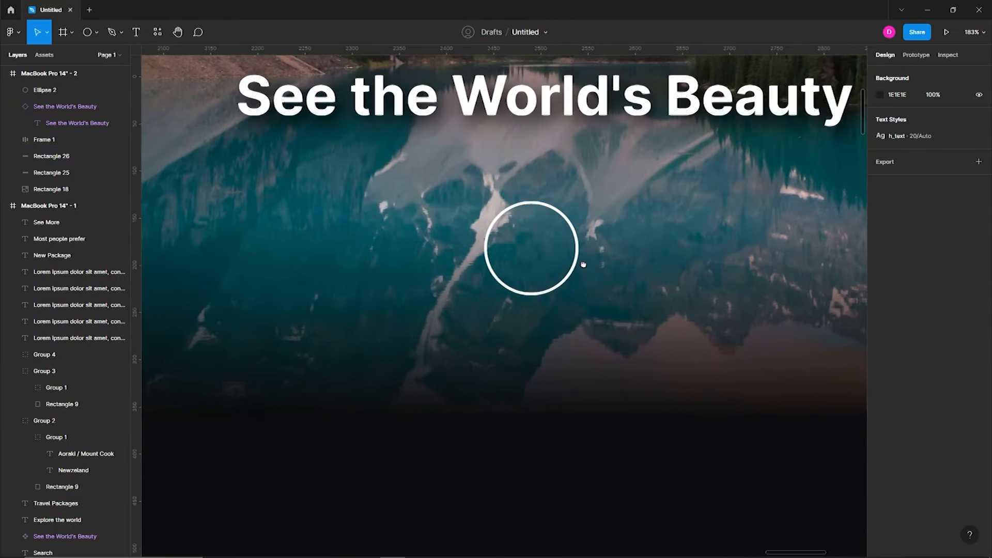
- Resize the white outlined circle below the heading to 80 × 80
{"action": "mouse_move", "coordinate": [534, 250]}
{"action": "left_mouse_down"}
{"action": "mouse_move", "coordinate": [547, 232]}
{"action": "mouse_move", "coordinate": [632, 248]}
{"action": "mouse_move", "coordinate": [615, 238]}
{"action": "left_mouse_up"}
{"action": "scroll", "coordinate": [659, 243], "scroll_direction": "down", "scroll_amount": 3}
{"action": "left_click", "coordinate": [660, 253]}
{"action": "scroll", "coordinate": [61, 236], "scroll_direction": "up", "scroll_amount": 3}
- Draw a 31 × 22 triangle centered inside the circle and rotate it to -90° as a play symbol
{"action": "left_click", "coordinate": [96, 33]}
{"action": "left_click", "coordinate": [81, 107]}
{"action": "scroll", "coordinate": [565, 251], "scroll_direction": "up", "scroll_amount": 5}
{"action": "left_click_drag", "start_coordinate": [880, 132], "coordinate": [947, 133]}
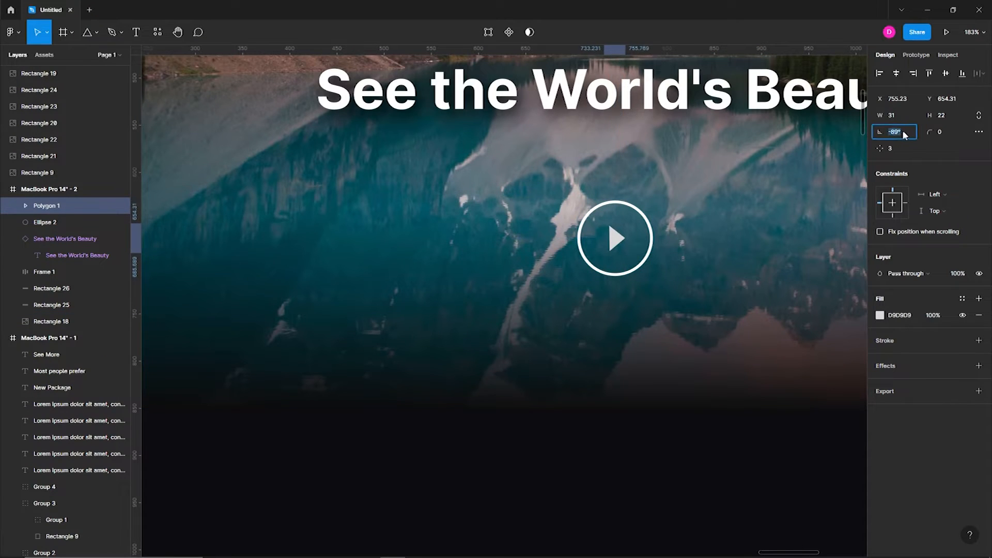
{"action": "key", "text": "Return"}
{"action": "scroll", "coordinate": [619, 134], "scroll_direction": "up", "scroll_amount": 3}
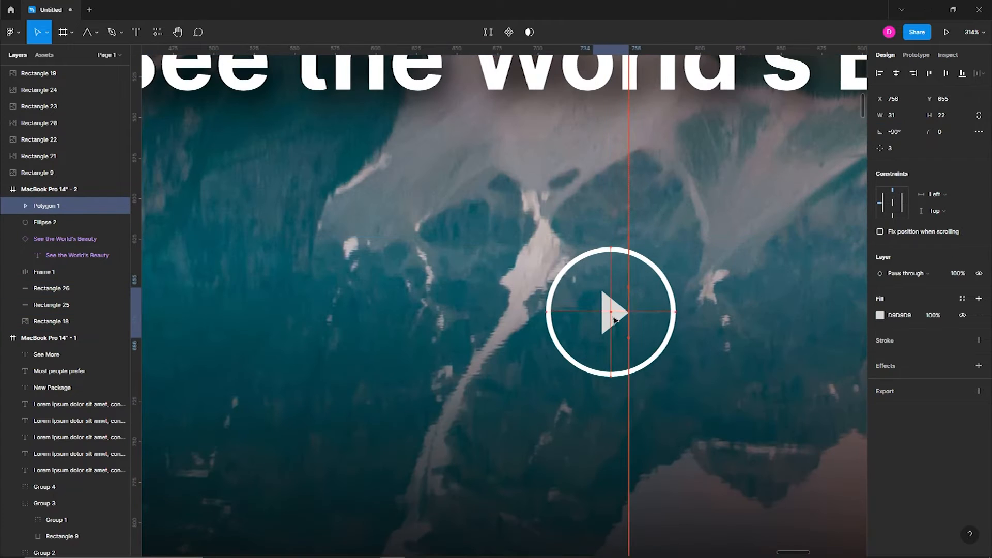
- Fill the play triangle with white FFFFFF and group it with the circle
{"action": "left_click", "coordinate": [880, 315]}
{"action": "left_click_drag", "start_coordinate": [817, 328], "coordinate": [736, 294]}
{"action": "left_click", "coordinate": [706, 306]}
{"action": "left_click", "coordinate": [671, 324], "text": "shift"}
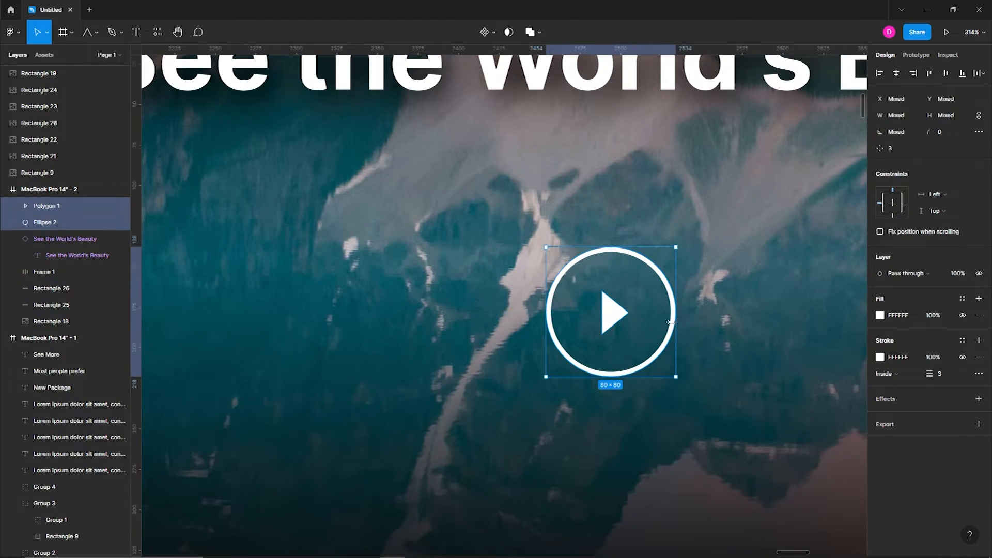
{"action": "key", "text": "ctrl+g"}
{"action": "left_click", "coordinate": [702, 348]}
- Align the play button group to the horizontal center of the second frame, beneath the heading
{"action": "scroll", "coordinate": [700, 344], "scroll_direction": "down", "scroll_amount": 7}
{"action": "left_click_drag", "start_coordinate": [777, 406], "coordinate": [667, 324]}
{"action": "scroll", "coordinate": [666, 323], "scroll_direction": "down", "scroll_amount": 4}
{"action": "left_click", "coordinate": [672, 336]}
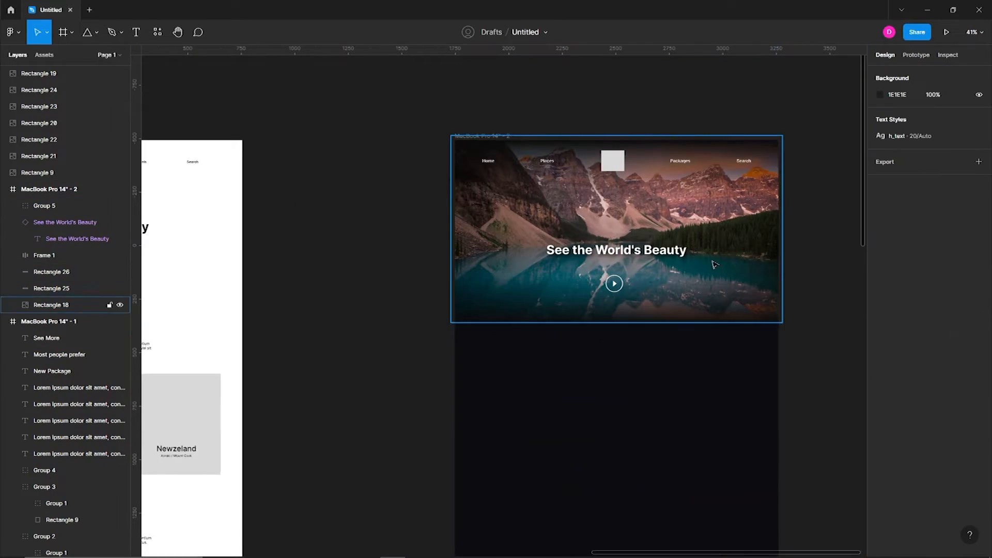
{"action": "left_click", "coordinate": [672, 251]}
{"action": "left_click", "coordinate": [787, 245]}
{"action": "scroll", "coordinate": [757, 267], "scroll_direction": "down", "scroll_amount": 1}
{"action": "left_click", "coordinate": [625, 282]}
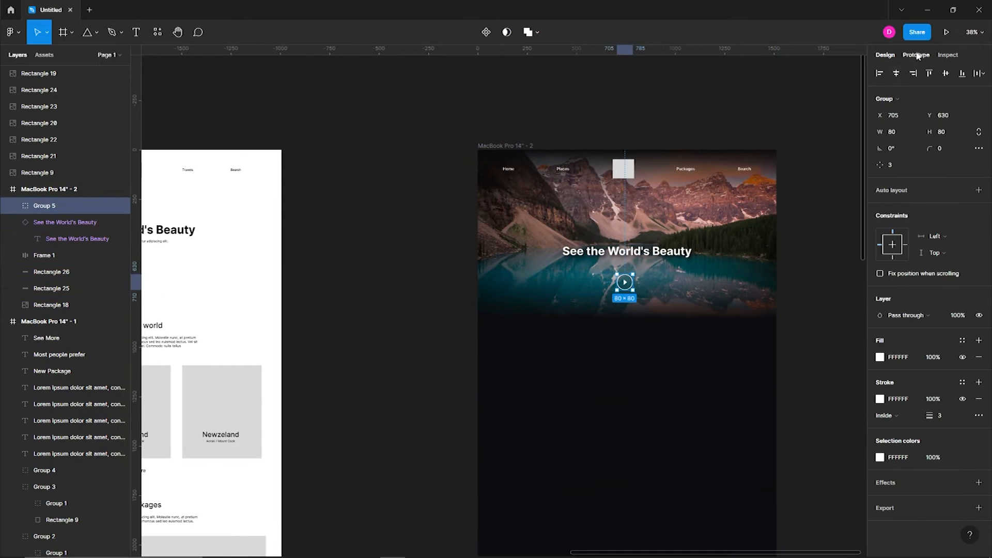
{"action": "left_click", "coordinate": [897, 74]}
{"action": "left_click", "coordinate": [655, 253]}
{"action": "left_click", "coordinate": [797, 252]}
{"action": "scroll", "coordinate": [614, 303], "scroll_direction": "down", "scroll_amount": 2}
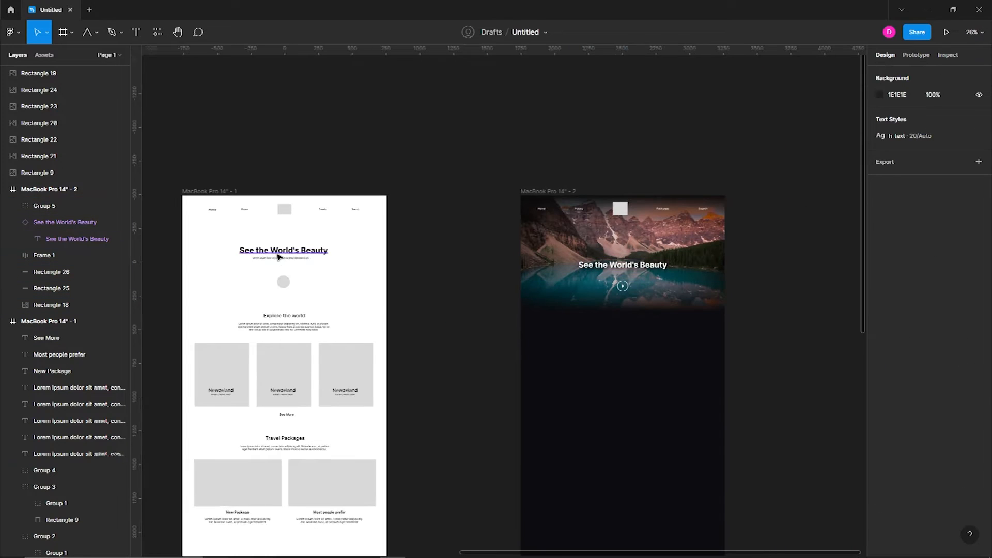
- Turn the wireframe's one-line subtitle into a component and place an instance below the heading in the second frame
{"action": "left_click", "coordinate": [280, 259]}
{"action": "scroll", "coordinate": [274, 258], "scroll_direction": "up", "scroll_amount": 5}
{"action": "scroll", "coordinate": [506, 294], "scroll_direction": "down", "scroll_amount": 4}
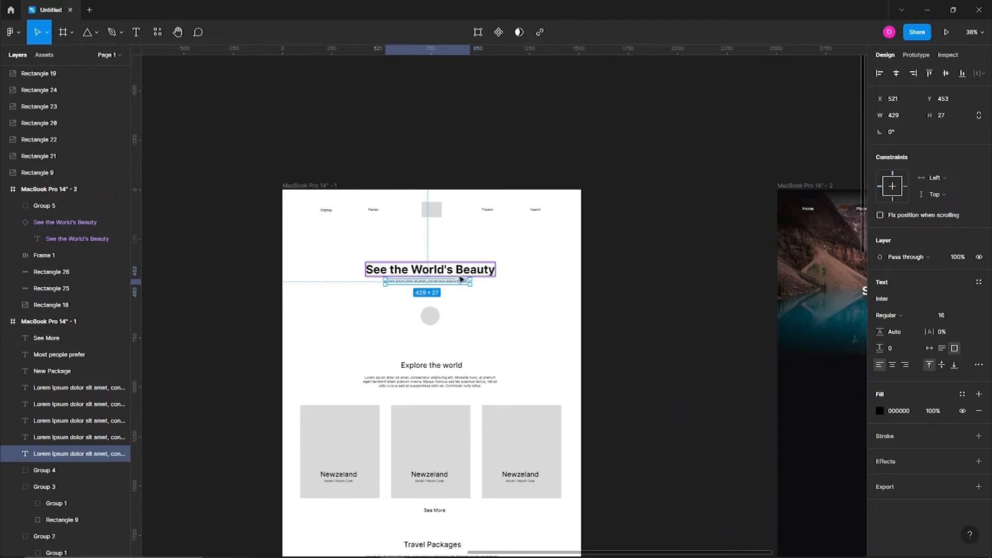
{"action": "left_click", "coordinate": [499, 32]}
{"action": "left_click_drag", "start_coordinate": [404, 281], "coordinate": [649, 310]}
{"action": "scroll", "coordinate": [649, 305], "scroll_direction": "up", "scroll_amount": 5}
{"action": "left_click", "coordinate": [879, 382]}
{"action": "left_click_drag", "start_coordinate": [764, 339], "coordinate": [731, 269]}
{"action": "key", "text": "ctrl+z"}
- Color the subtitle instance's text white
{"action": "left_click", "coordinate": [880, 449]}
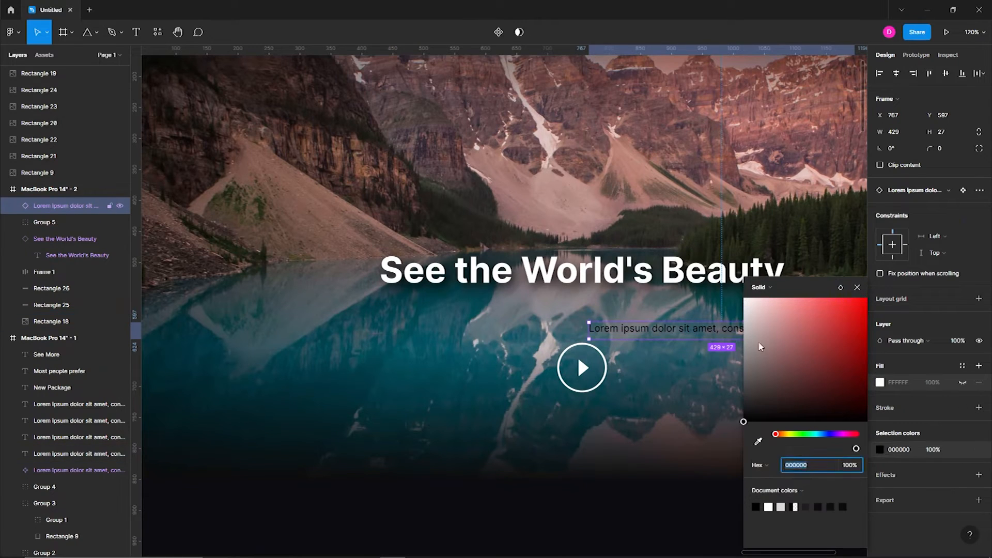
{"action": "left_click_drag", "start_coordinate": [760, 346], "coordinate": [731, 284]}
{"action": "left_click", "coordinate": [678, 309]}
- Center the white subtitle line directly beneath the heading, above the play button
{"action": "left_click_drag", "start_coordinate": [676, 326], "coordinate": [537, 299]}
{"action": "left_click", "coordinate": [671, 344]}
{"action": "scroll", "coordinate": [672, 344], "scroll_direction": "down", "scroll_amount": 1}
{"action": "mouse_move", "coordinate": [706, 292]}
{"action": "left_mouse_down"}
{"action": "mouse_move", "coordinate": [699, 269]}
{"action": "mouse_move", "coordinate": [711, 277]}
{"action": "left_mouse_up"}
{"action": "left_click_drag", "start_coordinate": [677, 310], "coordinate": [676, 300]}
{"action": "left_click", "coordinate": [672, 339]}
{"action": "scroll", "coordinate": [672, 339], "scroll_direction": "down", "scroll_amount": 2}
{"action": "scroll", "coordinate": [673, 341], "scroll_direction": "down", "scroll_amount": 1}
{"action": "left_click", "coordinate": [673, 343]}
{"action": "left_click_drag", "start_coordinate": [772, 456], "coordinate": [711, 360]}
{"action": "left_click", "coordinate": [692, 365]}
- Copy the "Explore the world" heading from the wireframe into the second frame below the hero photo
{"action": "scroll", "coordinate": [705, 371], "scroll_direction": "down", "scroll_amount": 1}
{"action": "scroll", "coordinate": [705, 372], "scroll_direction": "down", "scroll_amount": 4}
{"action": "left_click", "coordinate": [310, 315]}
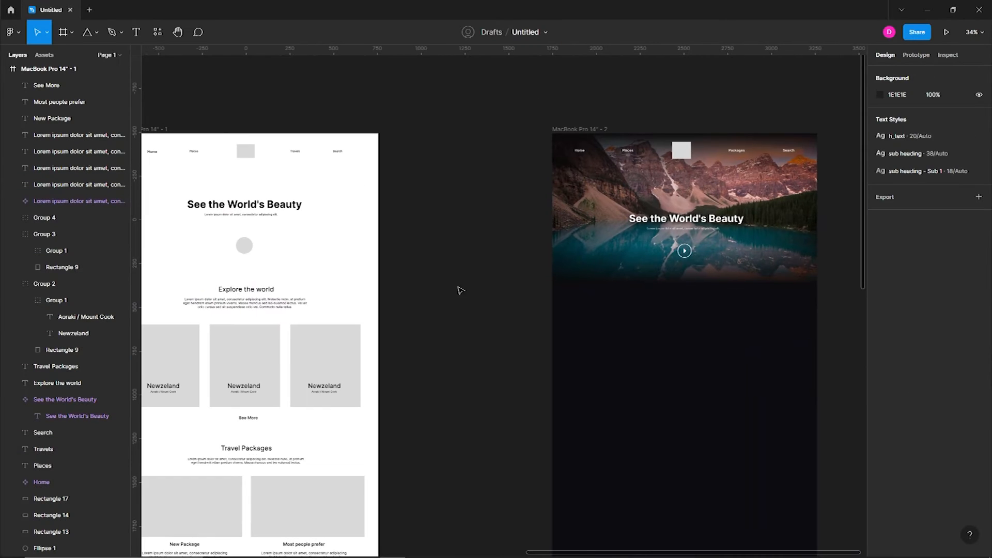
{"action": "left_click", "coordinate": [246, 289]}
{"action": "left_click_drag", "start_coordinate": [245, 289], "coordinate": [678, 289]}
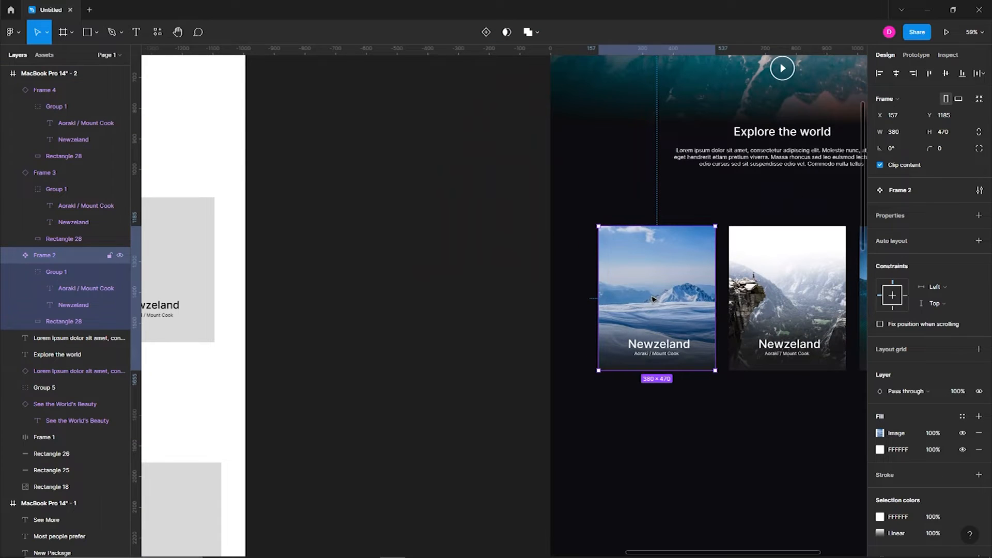
- Move the main snow mountain card component out of the dark frame onto the wireframe's first grey card
{"action": "left_click_drag", "start_coordinate": [654, 299], "coordinate": [321, 177]}
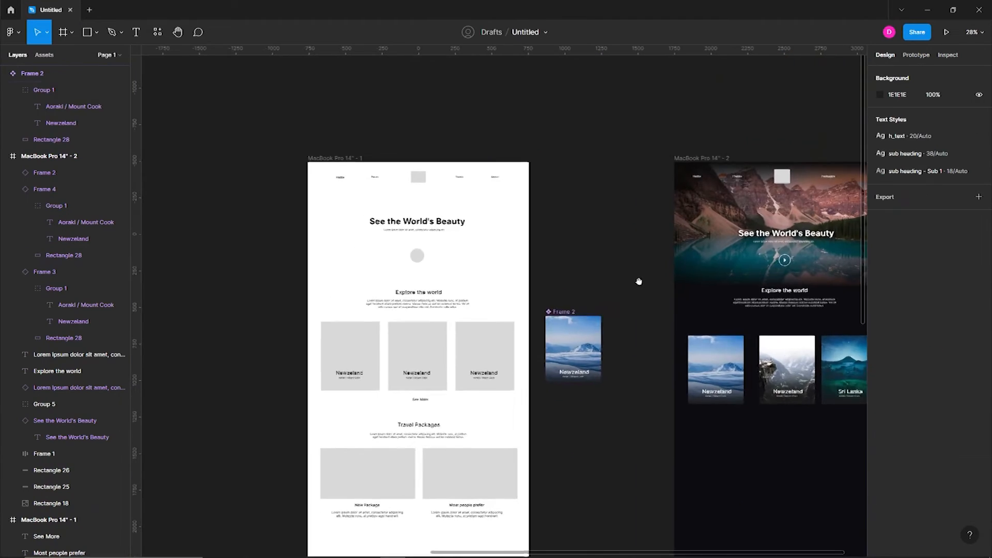
{"action": "left_click_drag", "start_coordinate": [572, 336], "coordinate": [343, 348]}
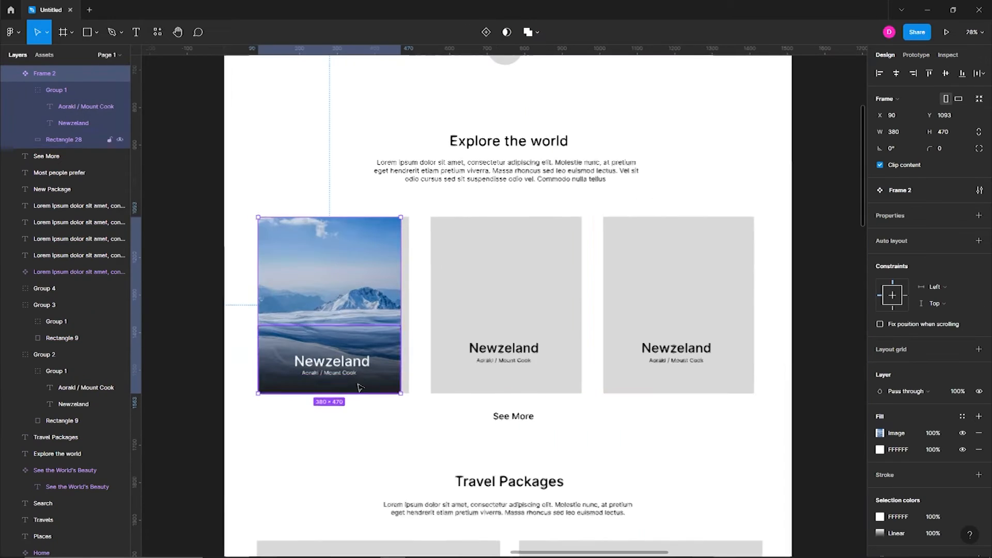
- Center the "Newzeland" and "Aoraki / Mount Cook" texts with each other and horizontally within the card component
{"action": "double_click", "coordinate": [338, 363]}
{"action": "double_click", "coordinate": [338, 363]}
{"action": "double_click", "coordinate": [336, 374]}
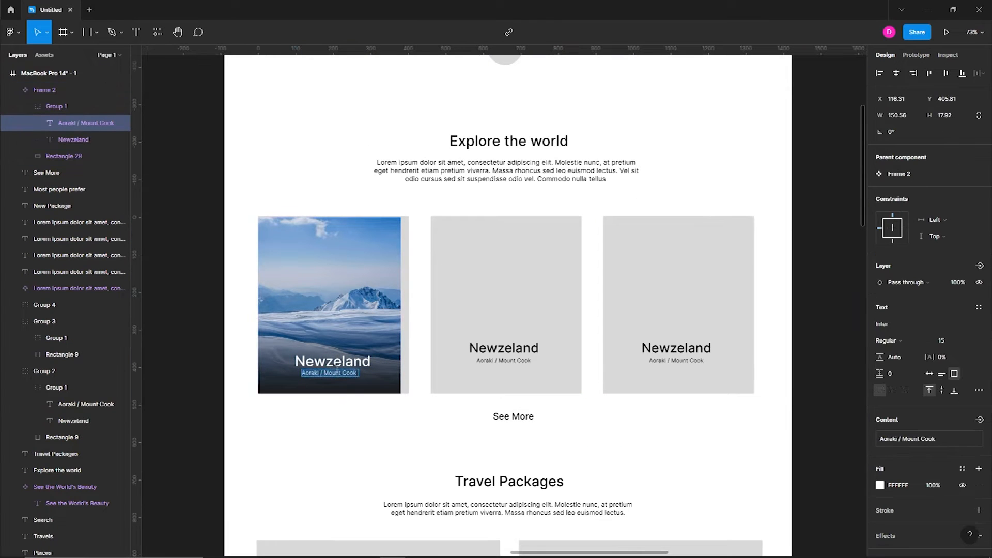
{"action": "left_click", "coordinate": [800, 390]}
{"action": "scroll", "coordinate": [290, 385], "scroll_direction": "up", "scroll_amount": 5}
{"action": "left_click_drag", "start_coordinate": [479, 348], "coordinate": [488, 347]}
{"action": "left_click", "coordinate": [478, 323]}
{"action": "left_click", "coordinate": [486, 346], "text": "shift"}
{"action": "left_click", "coordinate": [617, 201]}
{"action": "double_click", "coordinate": [512, 310]}
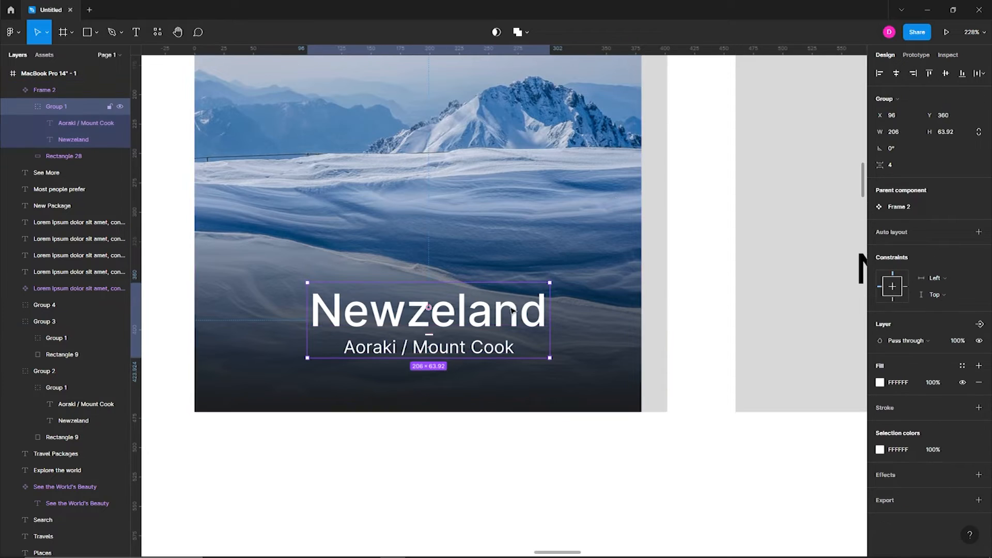
{"action": "left_click", "coordinate": [895, 77]}
{"action": "left_click", "coordinate": [725, 262]}
- Open the title text of the middle card in the dark frame for editing
{"action": "scroll", "coordinate": [725, 261], "scroll_direction": "down", "scroll_amount": 8}
{"action": "left_click_drag", "start_coordinate": [806, 262], "coordinate": [560, 265]}
{"action": "scroll", "coordinate": [731, 306], "scroll_direction": "up", "scroll_amount": 3}
{"action": "left_click_drag", "start_coordinate": [732, 306], "coordinate": [472, 349]}
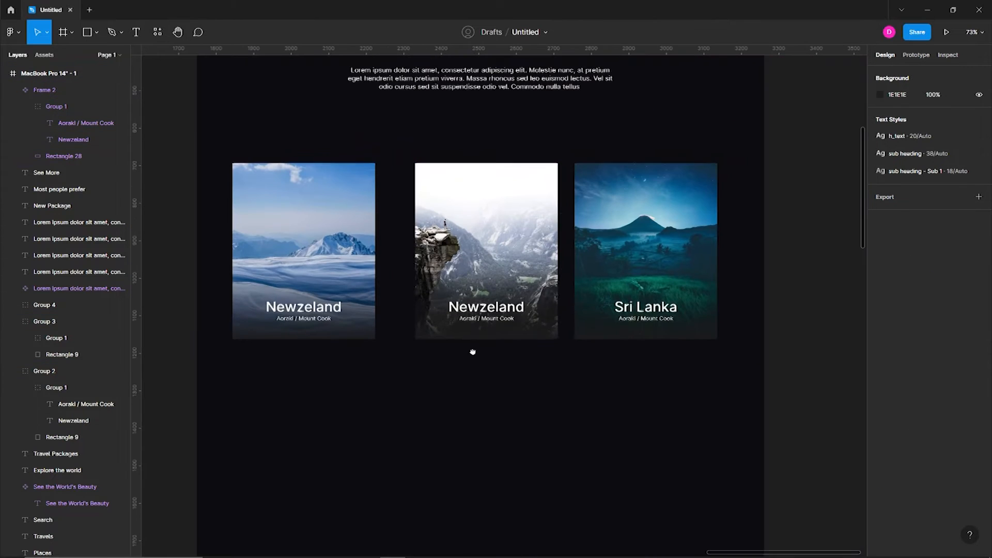
{"action": "scroll", "coordinate": [493, 311], "scroll_direction": "up", "scroll_amount": 4}
{"action": "double_click", "coordinate": [479, 301]}
{"action": "double_click", "coordinate": [480, 301]}
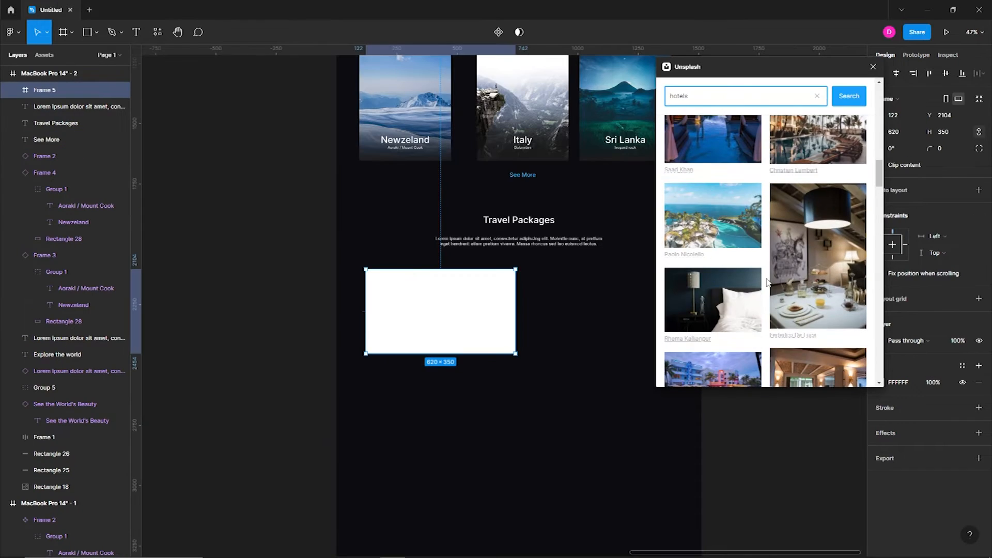
- Search Unsplash for "hotels in mountains" and fill the 620 × 350 package frame with the terrace photo facing autumn hills
{"action": "scroll", "coordinate": [742, 97], "scroll_direction": "down", "scroll_amount": 1}
{"action": "key", "text": "Return"}
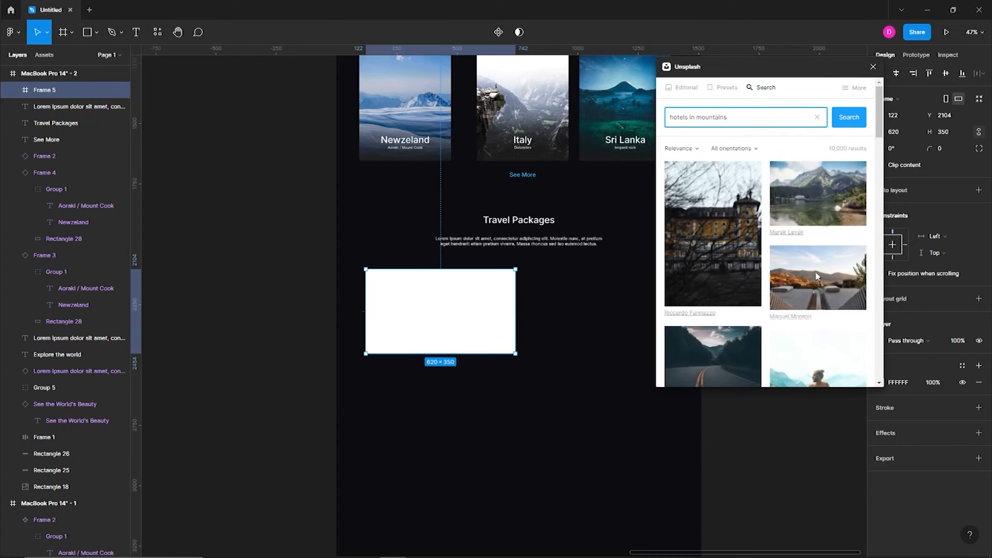
{"action": "left_click", "coordinate": [794, 302]}
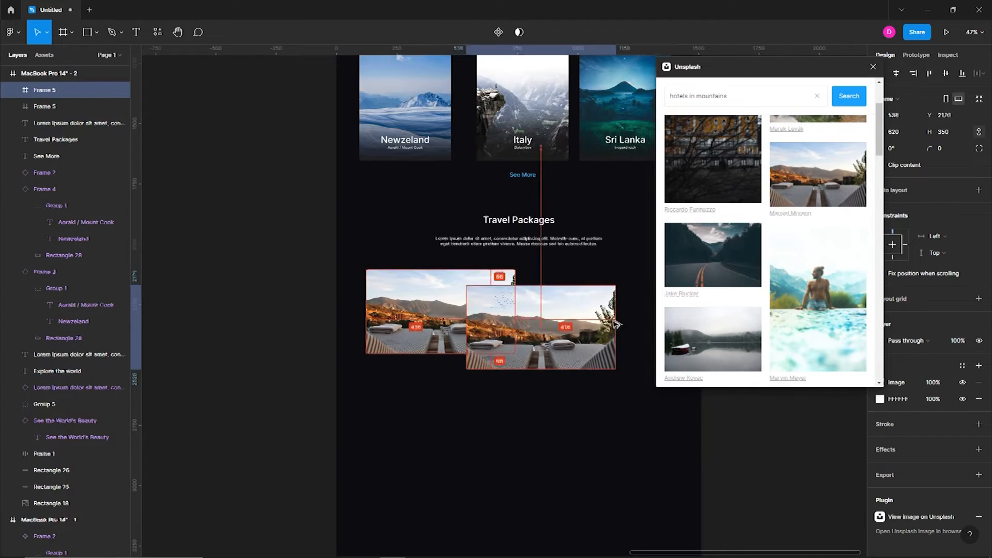
- Browse further Unsplash results and fill the second package frame with the mountain swimming pool photo
{"action": "scroll", "coordinate": [806, 310], "scroll_direction": "down", "scroll_amount": 5}
{"action": "scroll", "coordinate": [814, 319], "scroll_direction": "down", "scroll_amount": 10}
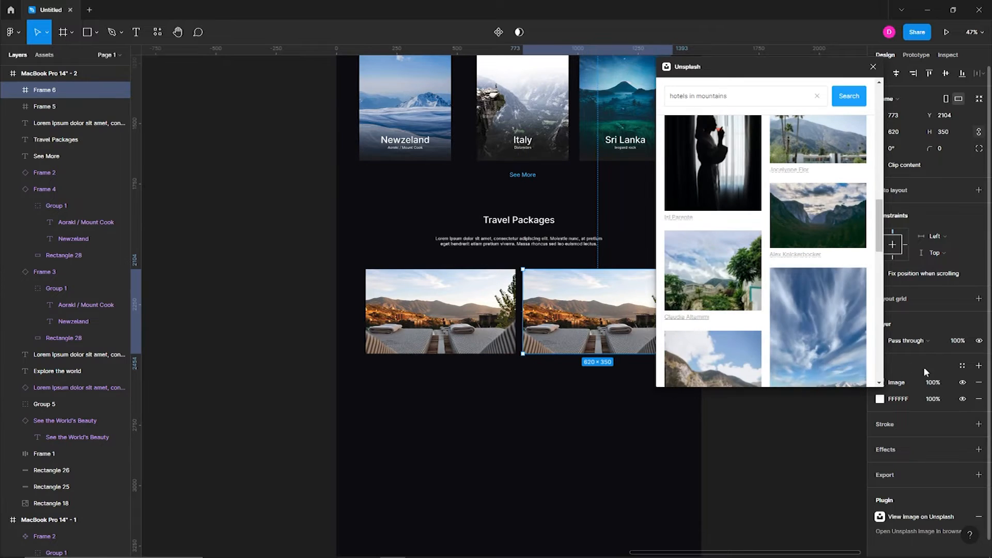
{"action": "scroll", "coordinate": [851, 356], "scroll_direction": "down", "scroll_amount": 2}
{"action": "left_click", "coordinate": [802, 215]}
{"action": "scroll", "coordinate": [792, 303], "scroll_direction": "down", "scroll_amount": 11}
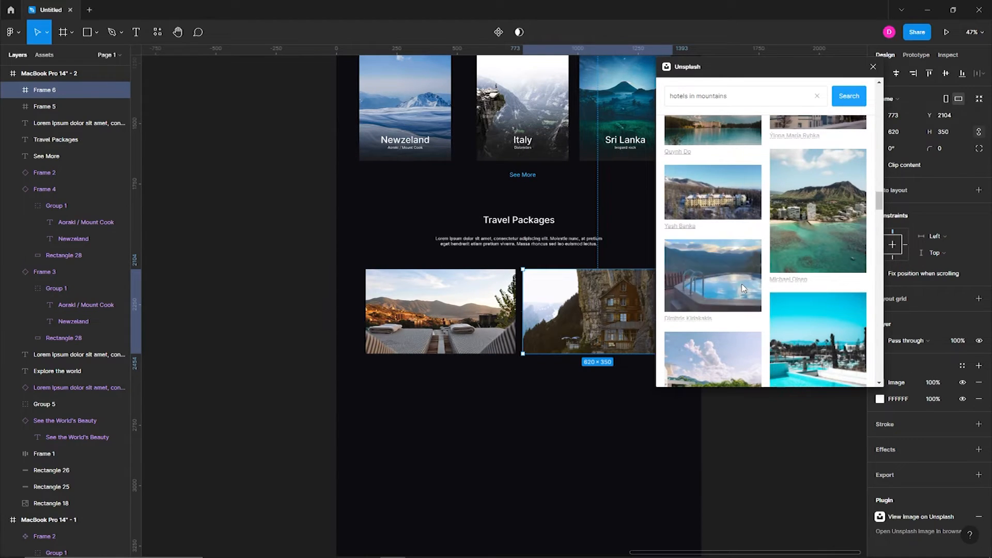
{"action": "left_click", "coordinate": [712, 275]}
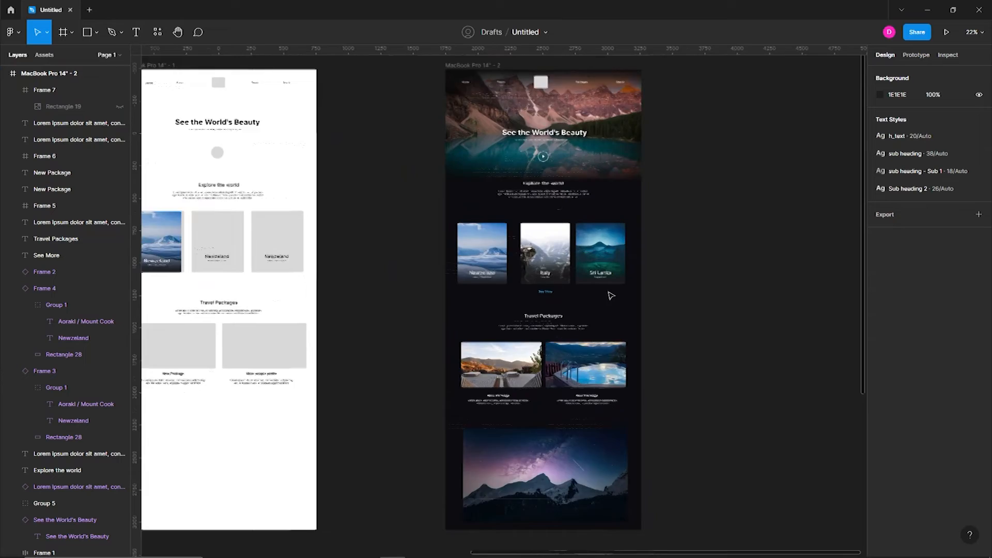
- Set the outer black stop of the starry mountain frame's radial overlay to 79% opacity
{"action": "scroll", "coordinate": [611, 296], "scroll_direction": "up", "scroll_amount": 3}
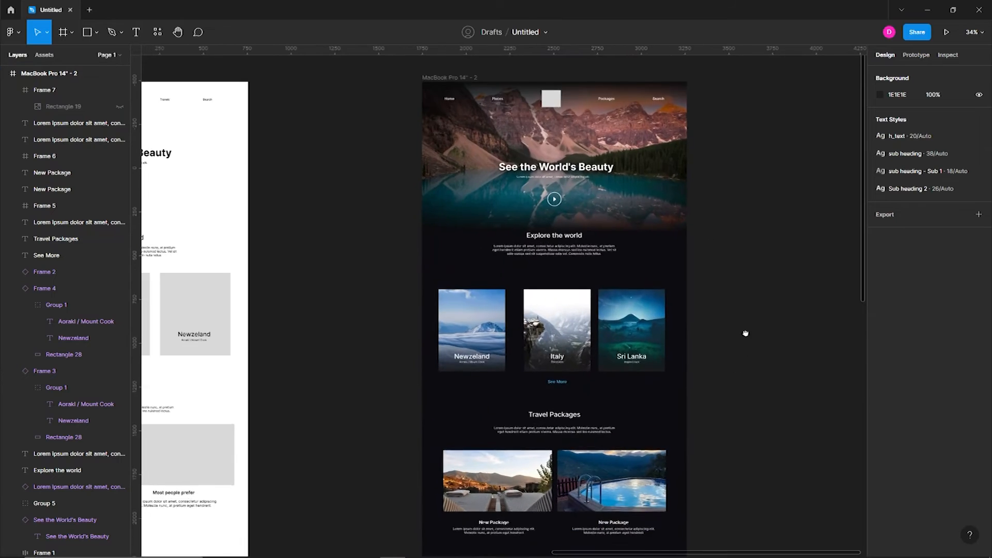
{"action": "scroll", "coordinate": [739, 315], "scroll_direction": "down", "scroll_amount": 5}
{"action": "scroll", "coordinate": [609, 309], "scroll_direction": "up", "scroll_amount": 3}
{"action": "left_click", "coordinate": [606, 310]}
{"action": "left_click", "coordinate": [878, 383]}
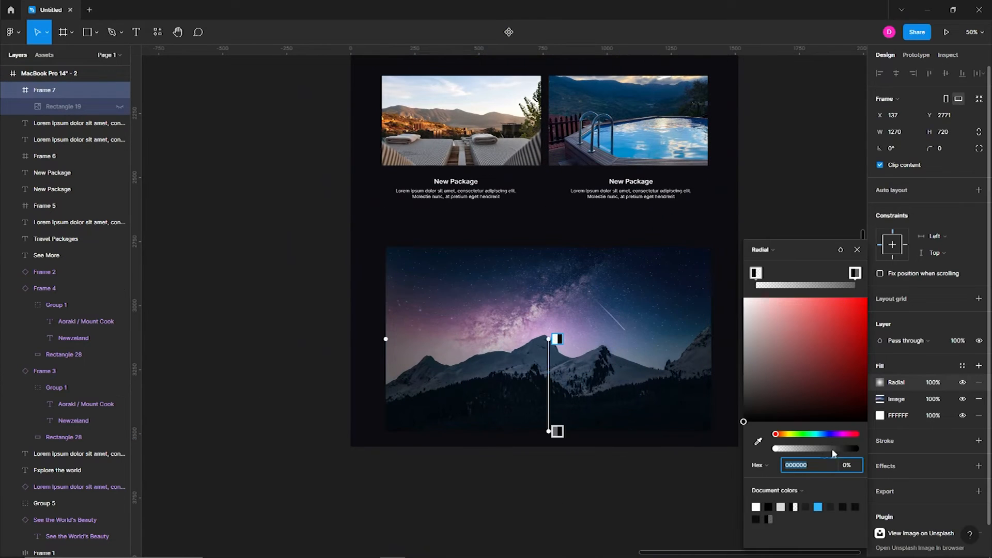
{"action": "left_click_drag", "start_coordinate": [822, 448], "coordinate": [839, 448]}
- Shrink the radial overlay's width and height so its dark edges reach further into the starry mountain photo
{"action": "mouse_move", "coordinate": [386, 339]}
{"action": "left_mouse_down"}
{"action": "mouse_move", "coordinate": [425, 337]}
{"action": "mouse_move", "coordinate": [372, 337]}
{"action": "mouse_move", "coordinate": [392, 339]}
{"action": "left_mouse_up"}
{"action": "left_click_drag", "start_coordinate": [548, 421], "coordinate": [548, 415]}
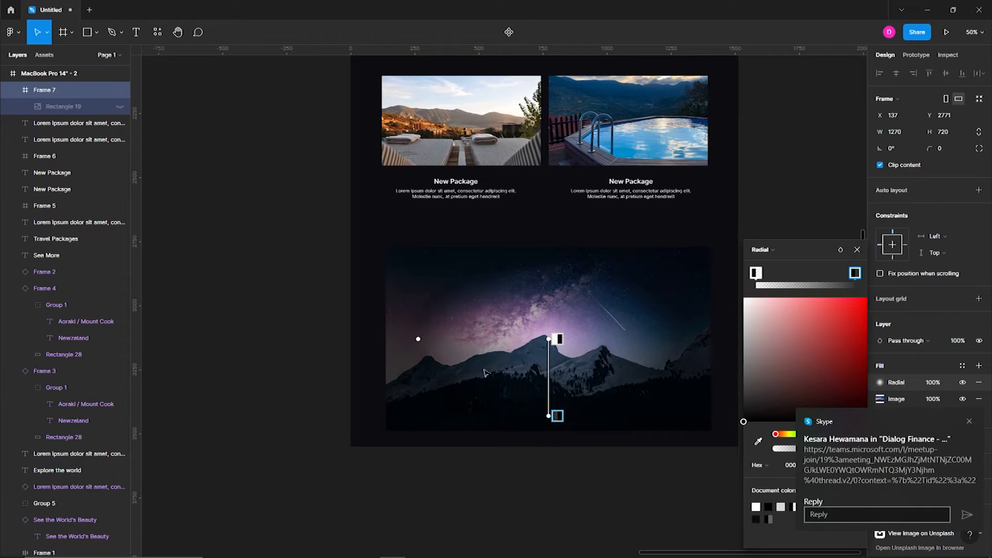
{"action": "left_click_drag", "start_coordinate": [409, 338], "coordinate": [405, 339]}
- Change the radial overlay's inner stop to a dark grey and make it partially opaque
{"action": "left_click", "coordinate": [756, 273]}
{"action": "mouse_move", "coordinate": [744, 420]}
{"action": "left_mouse_down"}
{"action": "mouse_move", "coordinate": [719, 302]}
{"action": "mouse_move", "coordinate": [726, 415]}
{"action": "left_mouse_up"}
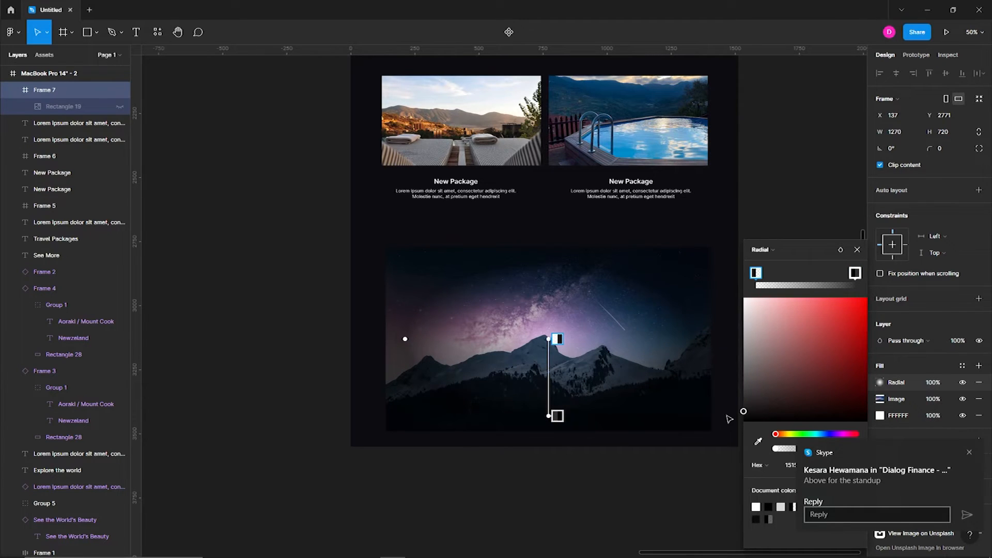
{"action": "left_click", "coordinate": [970, 453]}
{"action": "left_click", "coordinate": [806, 450]}
- Shift the radial overlay's center slightly upward and sample the dark page background as its outer stop color
{"action": "left_click", "coordinate": [854, 273]}
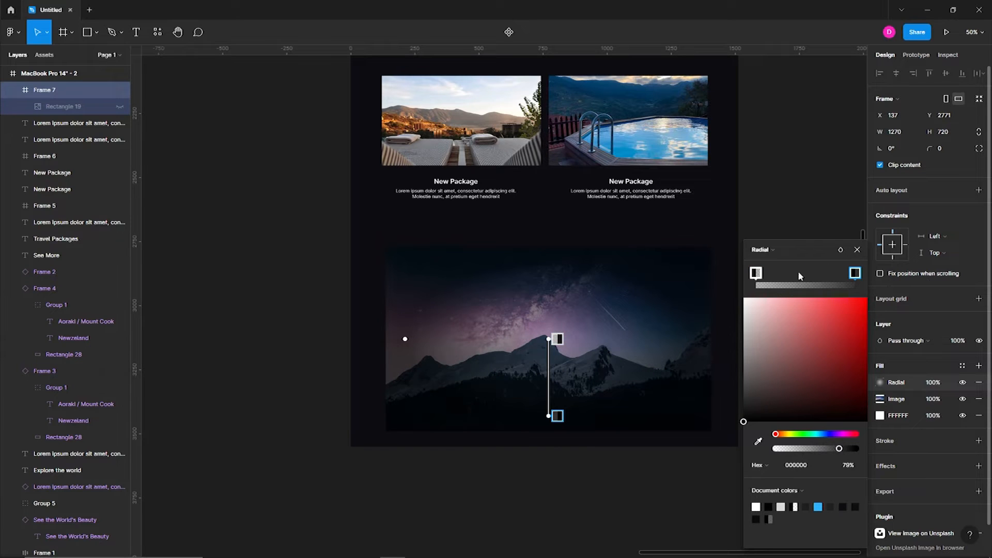
{"action": "left_click_drag", "start_coordinate": [548, 339], "coordinate": [546, 324]}
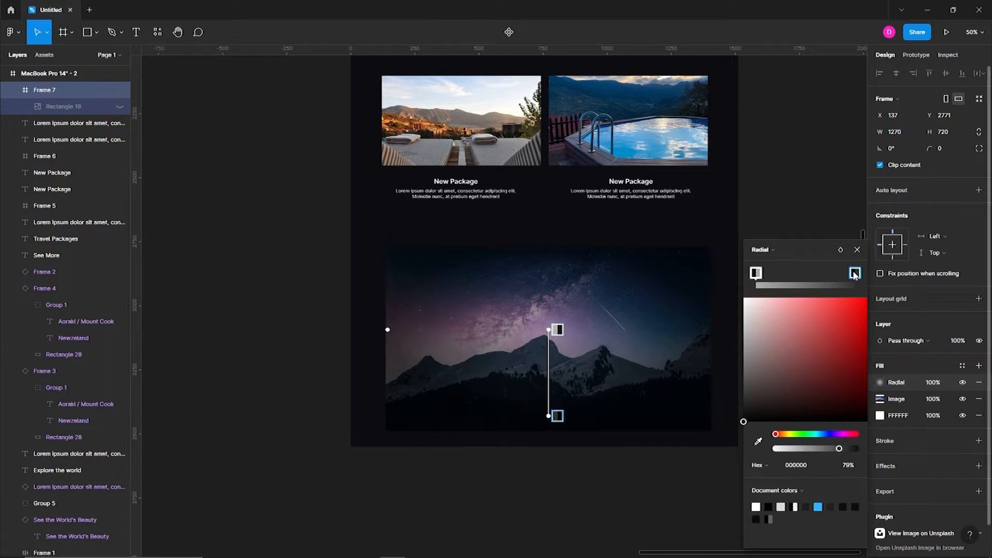
{"action": "left_click", "coordinate": [758, 441]}
{"action": "left_click", "coordinate": [706, 436]}
{"action": "left_click", "coordinate": [634, 486]}
{"action": "left_click", "coordinate": [814, 235]}
{"action": "scroll", "coordinate": [784, 248], "scroll_direction": "down", "scroll_amount": 2}
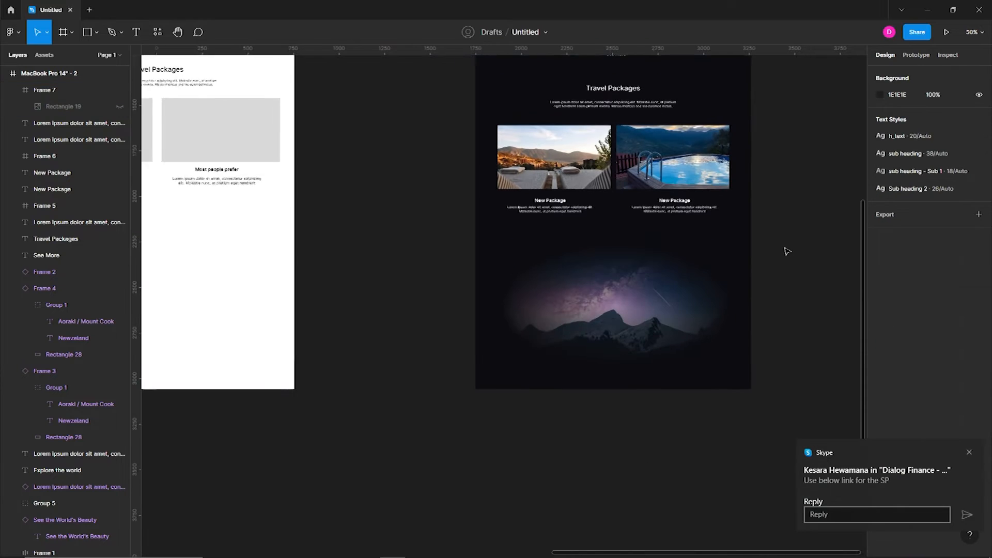
- Move the white description text below the starry mountain photo in the dark frame
{"action": "scroll", "coordinate": [786, 251], "scroll_direction": "up", "scroll_amount": 2}
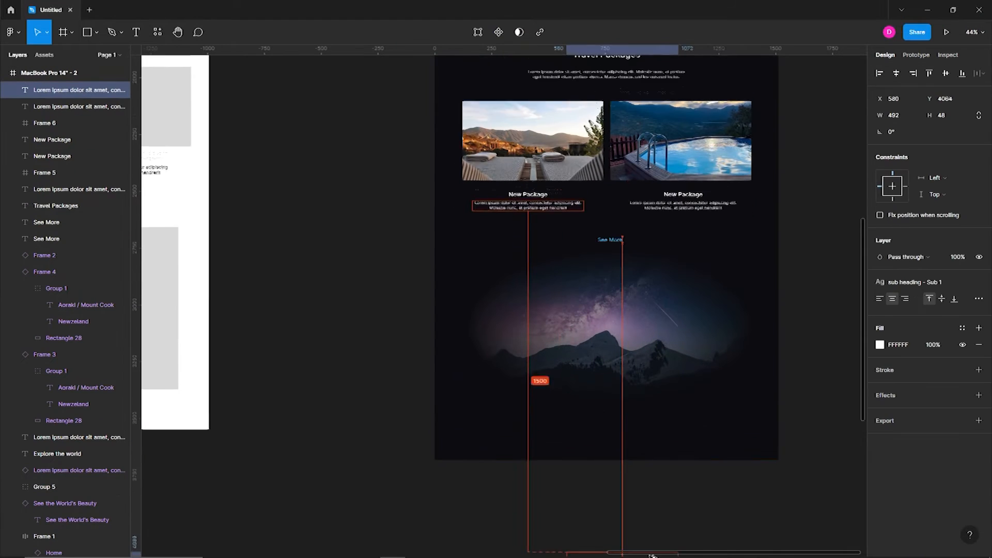
{"action": "left_click_drag", "start_coordinate": [541, 391], "coordinate": [610, 418]}
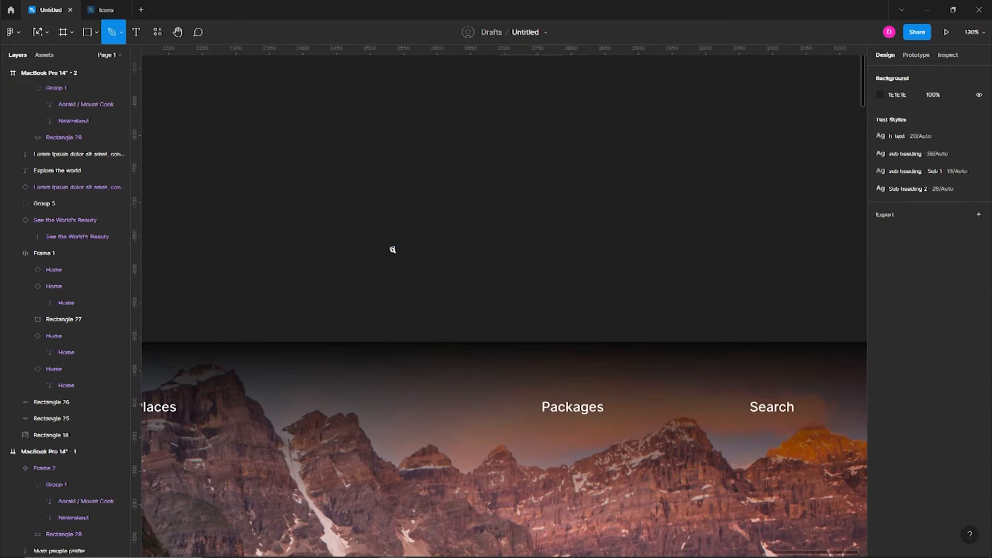
- Draw a closed three-peak mountain outline about 111.5 × 55 above the dark frame with the Pen tool
{"action": "key", "text": "p"}
{"action": "left_click", "coordinate": [361, 259]}
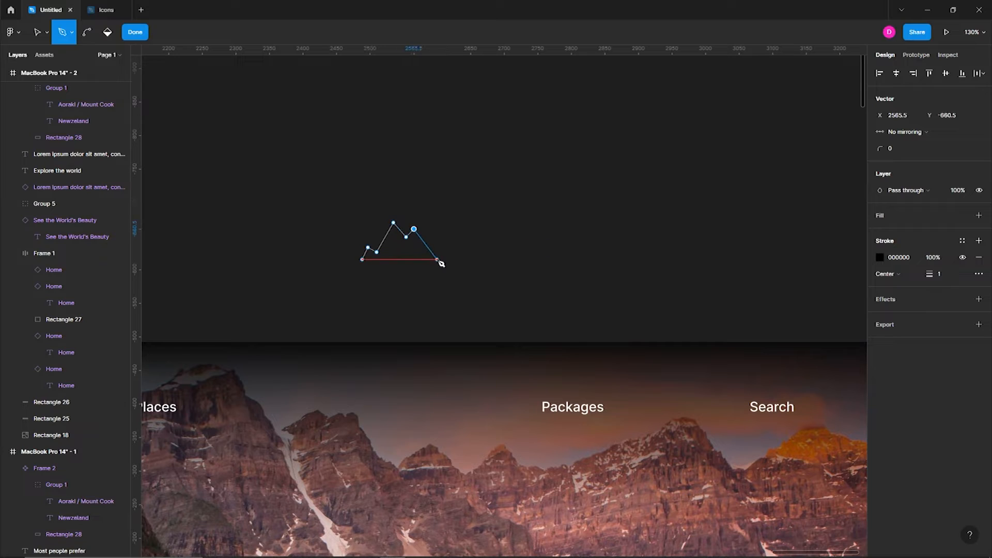
{"action": "key", "text": "Escape"}
- Give the mountain outline a white FFFFFF stroke and a corner radius of 3
{"action": "left_click", "coordinate": [879, 240]}
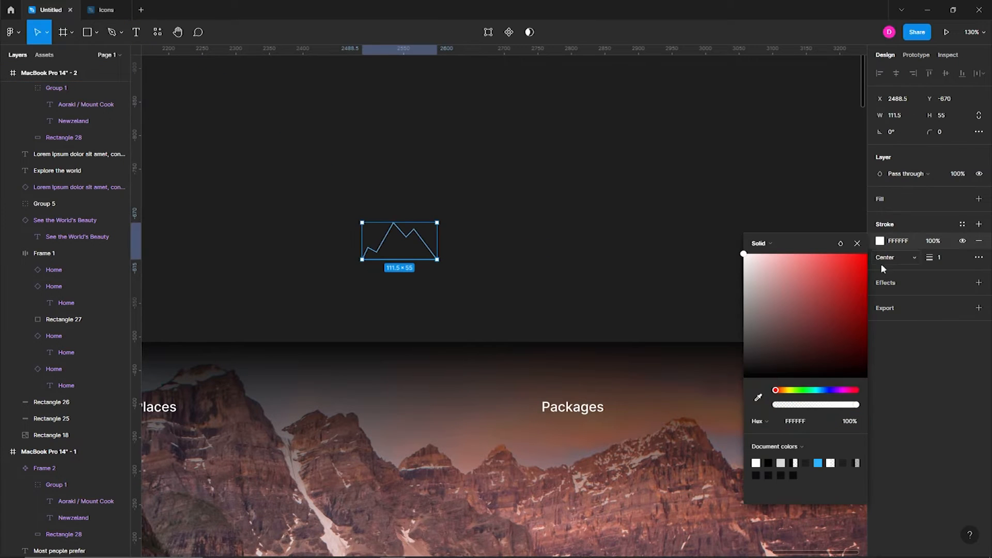
{"action": "left_click_drag", "start_coordinate": [957, 138], "coordinate": [965, 137]}
{"action": "scroll", "coordinate": [414, 255], "scroll_direction": "up", "scroll_amount": 3}
{"action": "left_click", "coordinate": [412, 249]}
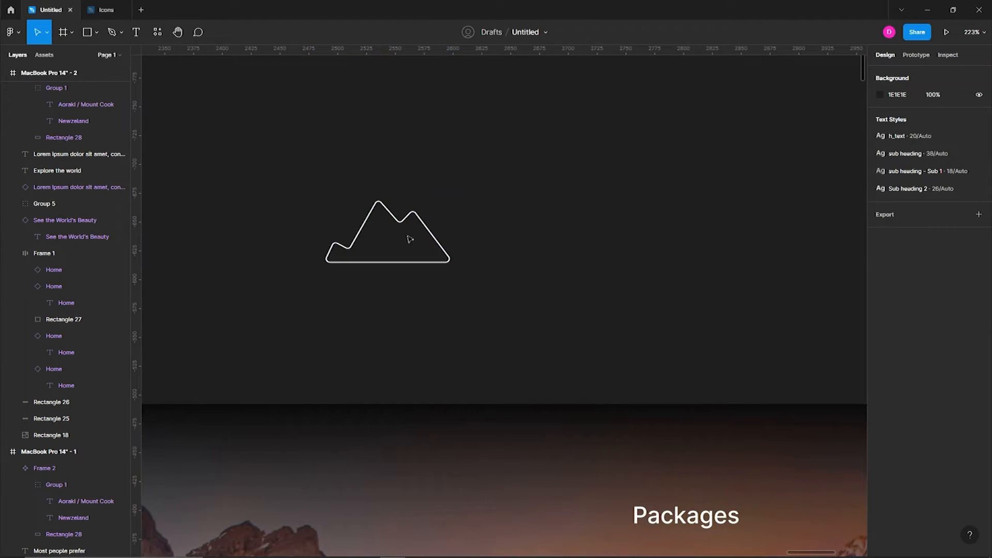
- Add a white letter "H" and position it inside the mountain outline, between the two highest peaks
{"action": "left_click", "coordinate": [513, 248]}
{"action": "type", "text": "H"}
{"action": "key", "text": "Escape"}
{"action": "left_click_drag", "start_coordinate": [524, 264], "coordinate": [433, 199]}
{"action": "left_click_drag", "start_coordinate": [419, 239], "coordinate": [397, 249]}
{"action": "left_click", "coordinate": [420, 251]}
{"action": "left_click", "coordinate": [441, 248]}
{"action": "left_click", "coordinate": [398, 250], "text": "shift"}
{"action": "left_click", "coordinate": [424, 250]}
{"action": "left_click", "coordinate": [442, 248]}
- Draw a horizontal white line about 18.5 long beside the H, just above the mountain outline's base, with the Pen tool
{"action": "left_click", "coordinate": [121, 34]}
{"action": "scroll", "coordinate": [426, 259], "scroll_direction": "up", "scroll_amount": 3}
{"action": "key", "text": "p"}
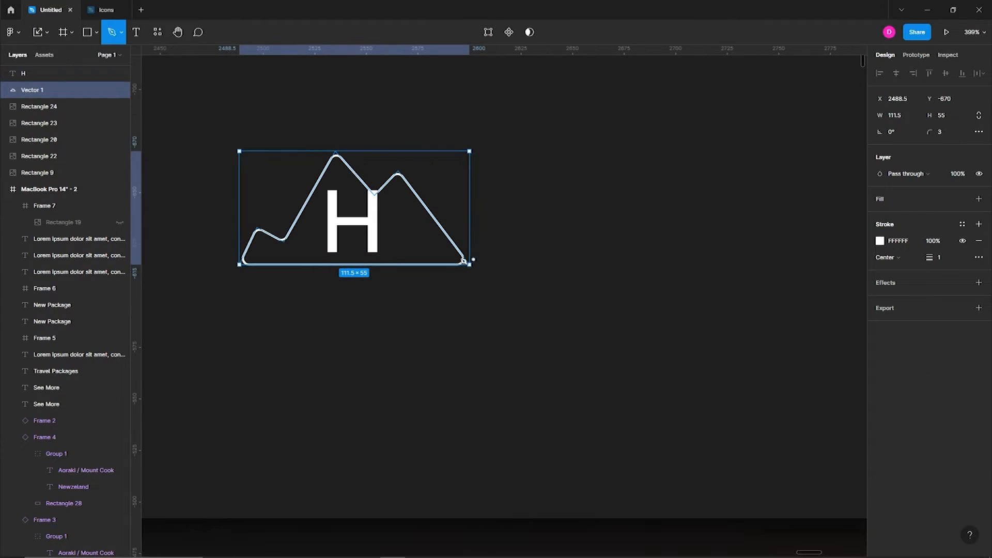
{"action": "left_click", "coordinate": [390, 250]}
{"action": "left_click", "coordinate": [133, 34]}
{"action": "left_click", "coordinate": [114, 34]}
{"action": "scroll", "coordinate": [398, 250], "scroll_direction": "up", "scroll_amount": 3}
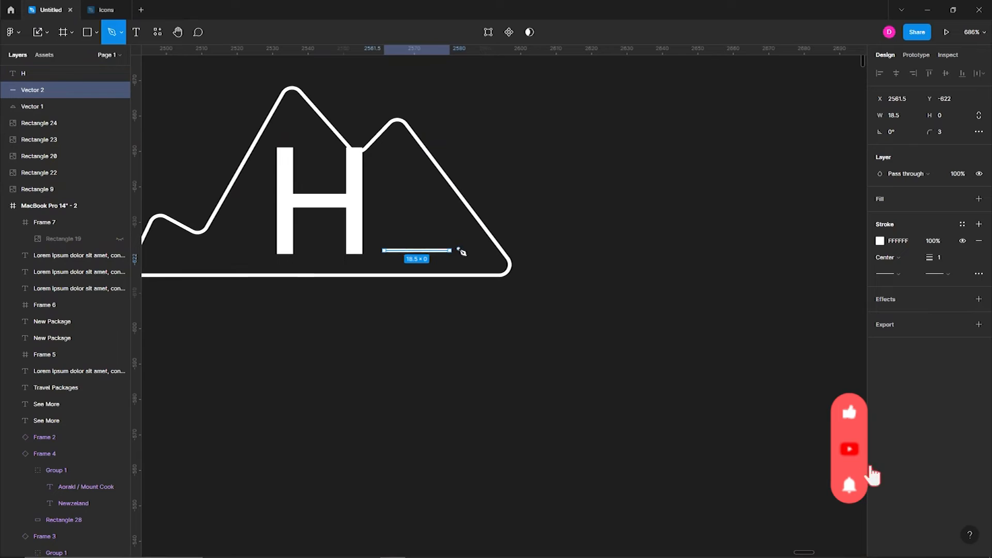
- Draw a short horizontal dash about 2 long, in line with the existing line and about 3 beyond its outer end
{"action": "left_click", "coordinate": [465, 251]}
{"action": "left_click", "coordinate": [133, 34]}
{"action": "left_click", "coordinate": [115, 32]}
{"action": "scroll", "coordinate": [472, 246], "scroll_direction": "up", "scroll_amount": 5}
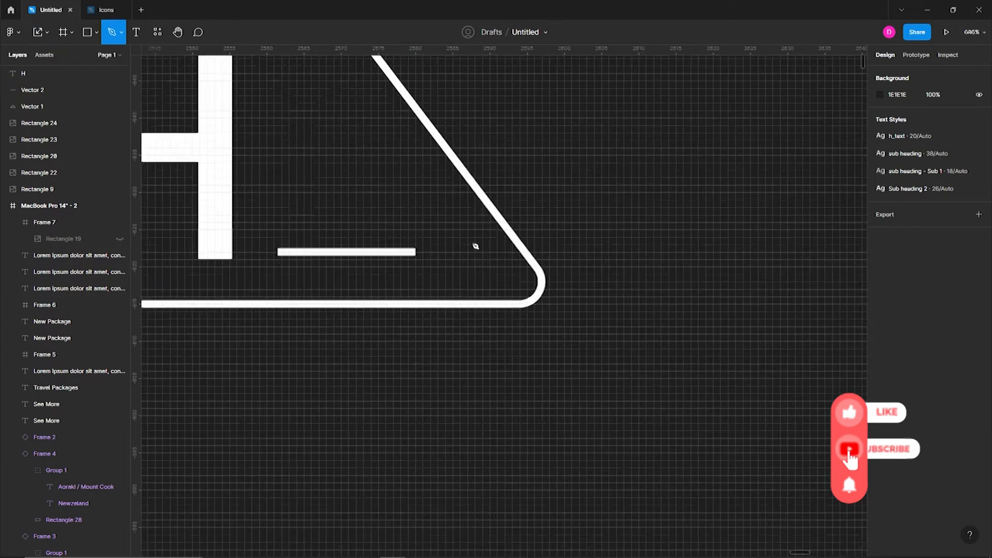
{"action": "left_click", "coordinate": [434, 255]}
{"action": "left_click", "coordinate": [133, 34]}
{"action": "left_click", "coordinate": [380, 252]}
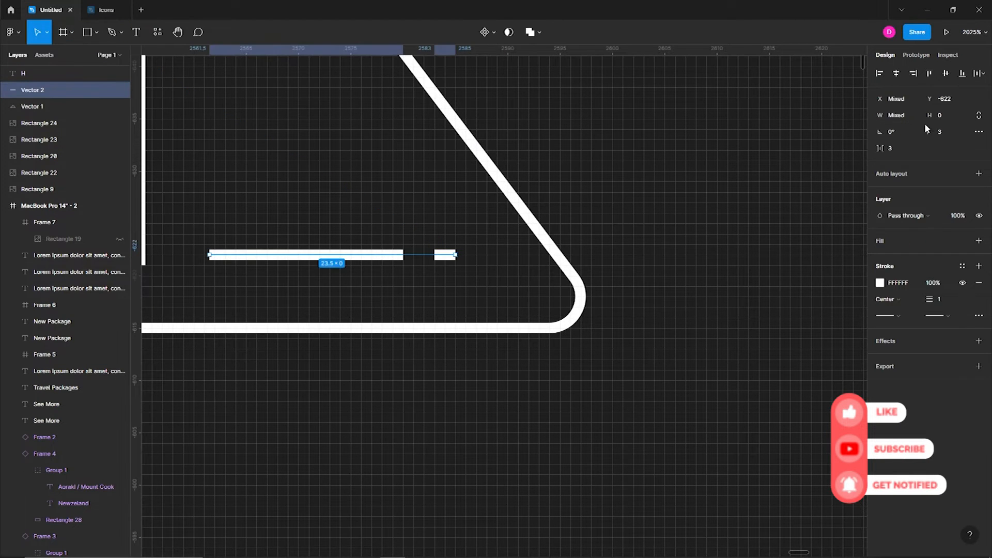
- Try a corner radius of 15 on the long line and the short dash
{"action": "double_click", "coordinate": [385, 255]}
{"action": "key", "text": "Escape"}
{"action": "left_click", "coordinate": [450, 255], "text": "shift"}
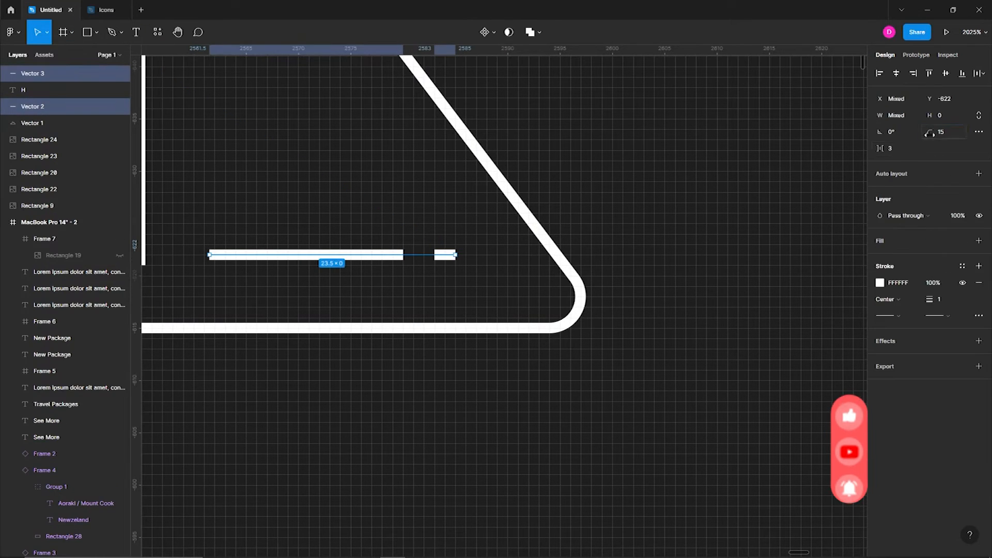
{"action": "key", "text": "Escape"}
{"action": "left_click", "coordinate": [450, 255]}
{"action": "key", "text": "Escape"}
- Set the corner radius of the short dash and the long line to 0
{"action": "left_click", "coordinate": [451, 255]}
{"action": "left_click", "coordinate": [953, 135]}
{"action": "type", "text": "0"}
{"action": "left_click", "coordinate": [694, 214]}
{"action": "left_click", "coordinate": [372, 255]}
{"action": "left_click", "coordinate": [945, 133]}
{"action": "type", "text": "0"}
- Give the long line and the short dash round end caps
{"action": "left_click", "coordinate": [366, 255]}
{"action": "left_click", "coordinate": [447, 255], "text": "shift"}
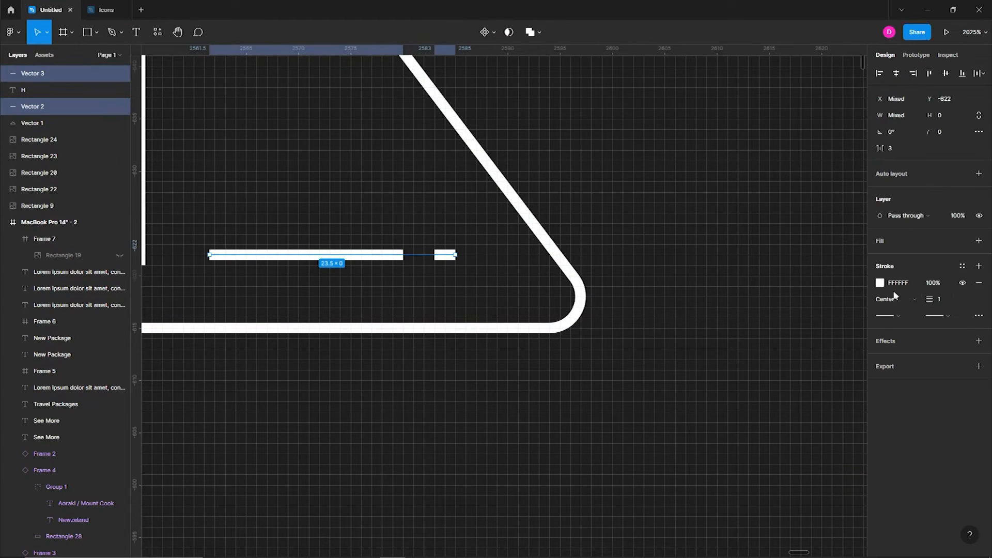
{"action": "left_click", "coordinate": [899, 317]}
{"action": "left_click", "coordinate": [901, 401]}
{"action": "left_click", "coordinate": [723, 274]}
- Thicken the long line into an L foot joined to the H's base, and place the short dash just beyond its end
{"action": "scroll", "coordinate": [723, 274], "scroll_direction": "down", "scroll_amount": 5}
{"action": "left_click", "coordinate": [645, 286]}
{"action": "left_click", "coordinate": [637, 308]}
{"action": "scroll", "coordinate": [638, 308], "scroll_direction": "up", "scroll_amount": 1}
{"action": "left_click_drag", "start_coordinate": [646, 283], "coordinate": [615, 294]}
{"action": "left_click_drag", "start_coordinate": [610, 275], "coordinate": [610, 262]}
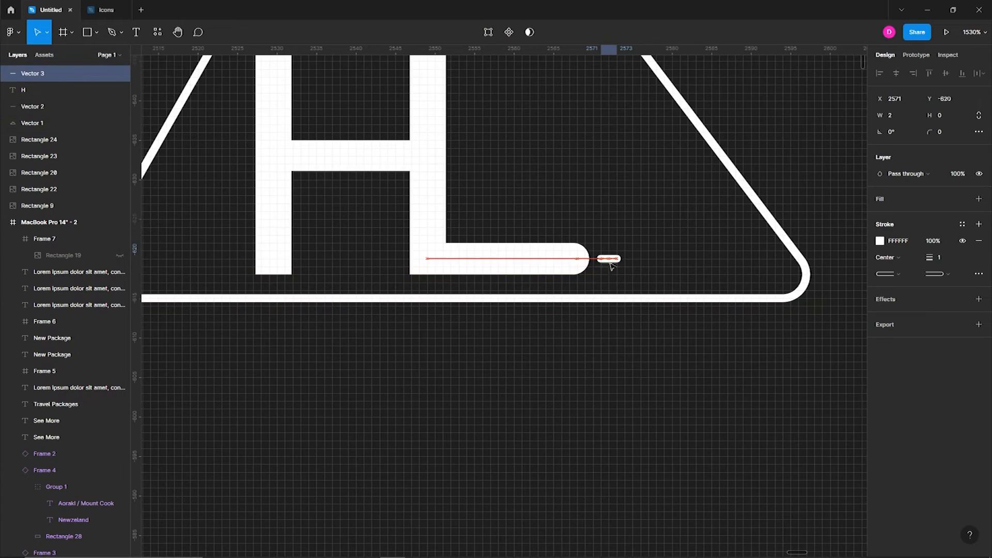
{"action": "left_click", "coordinate": [611, 341]}
{"action": "scroll", "coordinate": [611, 344], "scroll_direction": "down", "scroll_amount": 5}
{"action": "scroll", "coordinate": [582, 376], "scroll_direction": "down", "scroll_amount": 4}
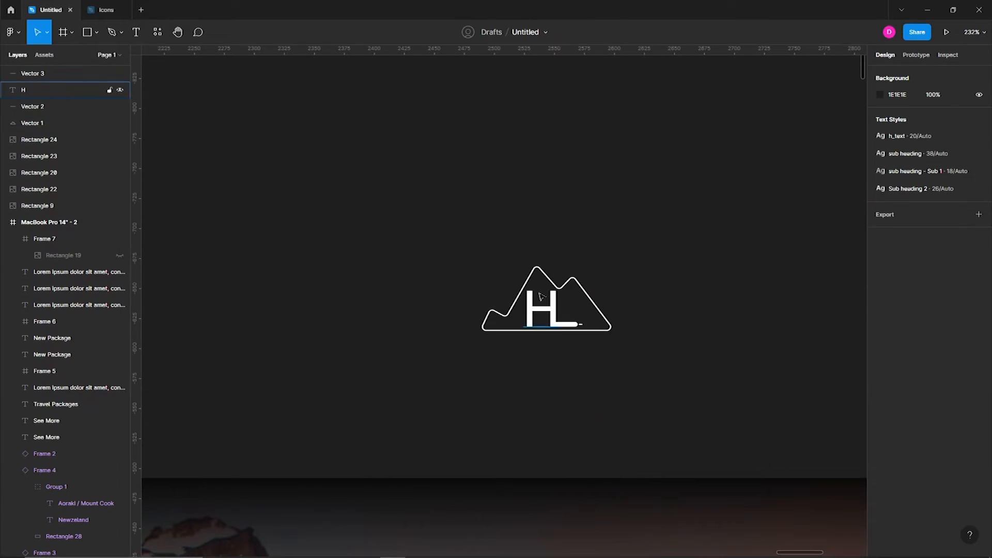
- Group the mountain outline, the letter H and both lines into one logo
{"action": "left_click_drag", "start_coordinate": [414, 207], "coordinate": [667, 379]}
{"action": "left_click_drag", "start_coordinate": [438, 259], "coordinate": [653, 387]}
{"action": "scroll", "coordinate": [596, 362], "scroll_direction": "up", "scroll_amount": 8}
{"action": "left_click", "coordinate": [456, 279]}
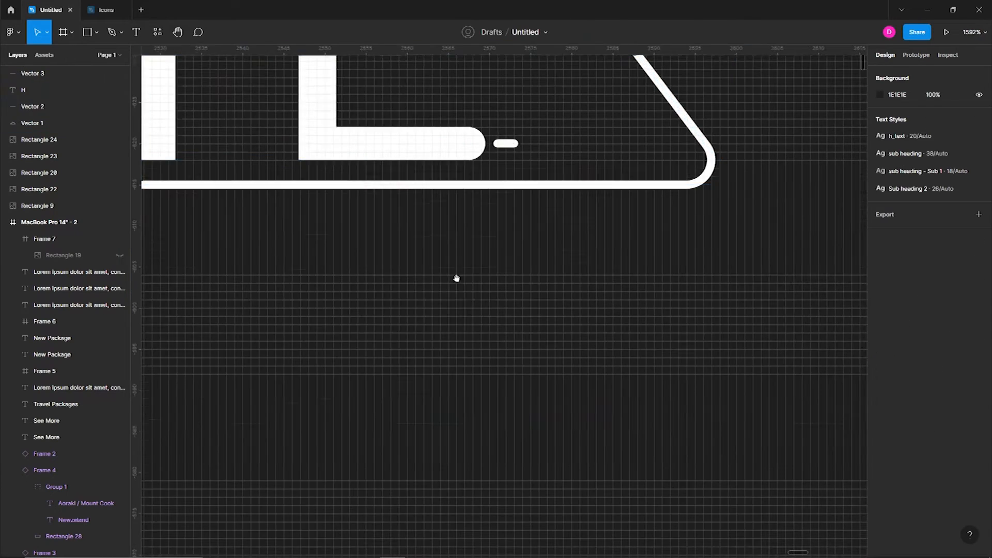
{"action": "left_click_drag", "start_coordinate": [456, 279], "coordinate": [643, 490]}
{"action": "left_click", "coordinate": [657, 354]}
{"action": "left_click_drag", "start_coordinate": [657, 355], "coordinate": [633, 355]}
{"action": "key", "text": "Escape"}
{"action": "double_click", "coordinate": [642, 361]}
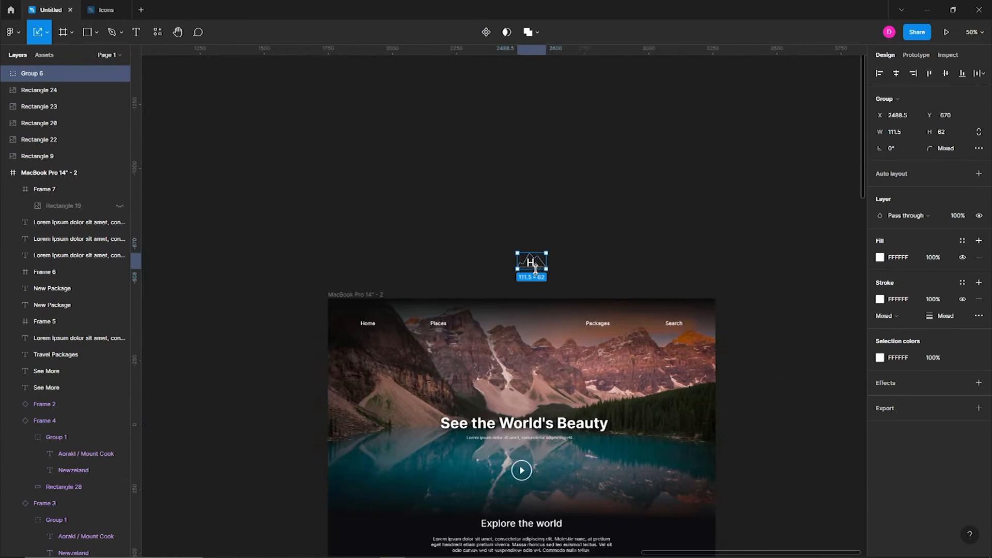
- Move the logo group into the hero's navigation row, between Places and Packages
{"action": "scroll", "coordinate": [575, 286], "scroll_direction": "up", "scroll_amount": 5}
{"action": "left_click_drag", "start_coordinate": [463, 235], "coordinate": [454, 395]}
{"action": "left_click", "coordinate": [547, 267]}
{"action": "scroll", "coordinate": [547, 266], "scroll_direction": "down", "scroll_amount": 5}
{"action": "scroll", "coordinate": [537, 263], "scroll_direction": "down", "scroll_amount": 2}
{"action": "scroll", "coordinate": [512, 196], "scroll_direction": "up", "scroll_amount": 5}
{"action": "scroll", "coordinate": [507, 207], "scroll_direction": "up", "scroll_amount": 5}
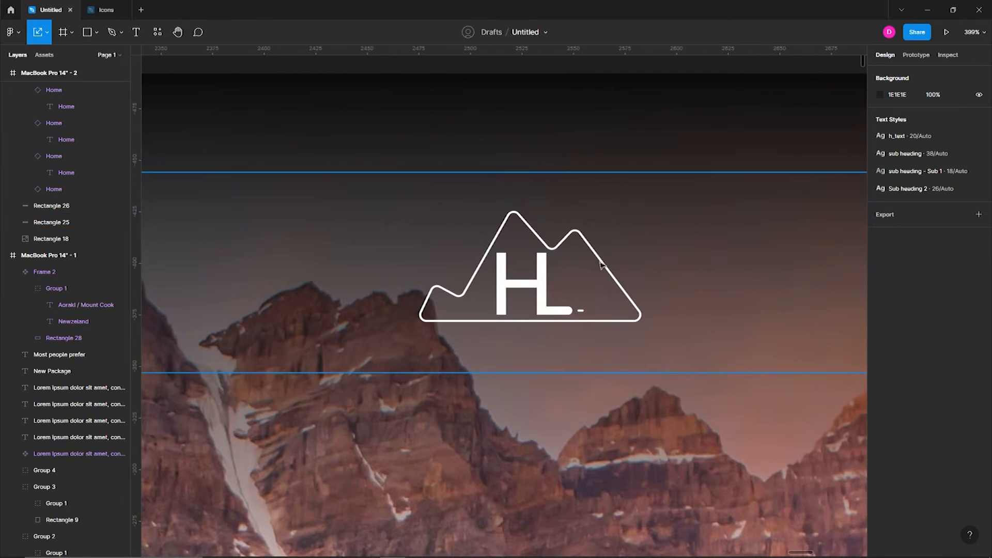
- Set the stroke weight of the logo's mountain outline to 2
{"action": "double_click", "coordinate": [603, 265]}
{"action": "double_click", "coordinate": [602, 265]}
{"action": "left_click_drag", "start_coordinate": [930, 134], "coordinate": [939, 137]}
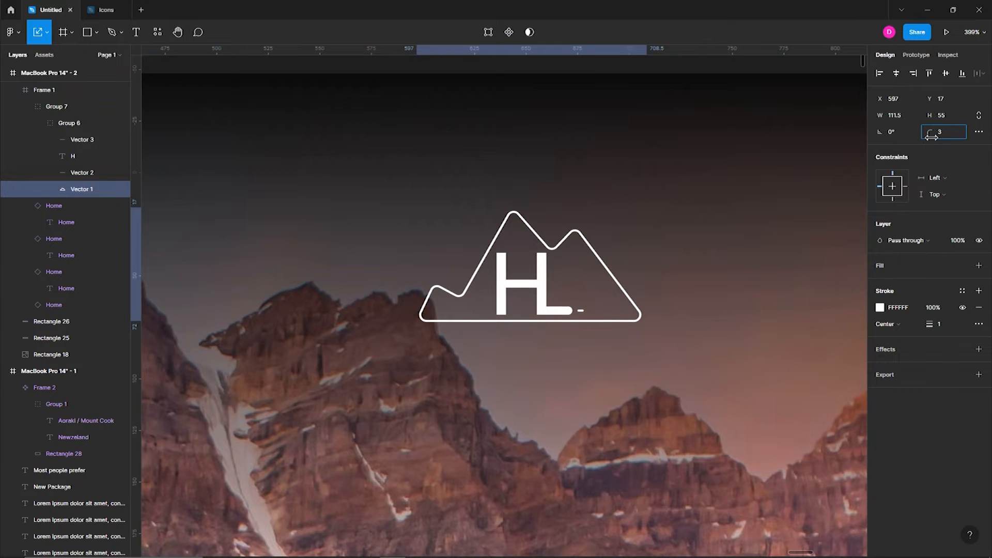
{"action": "left_click_drag", "start_coordinate": [929, 324], "coordinate": [932, 324]}
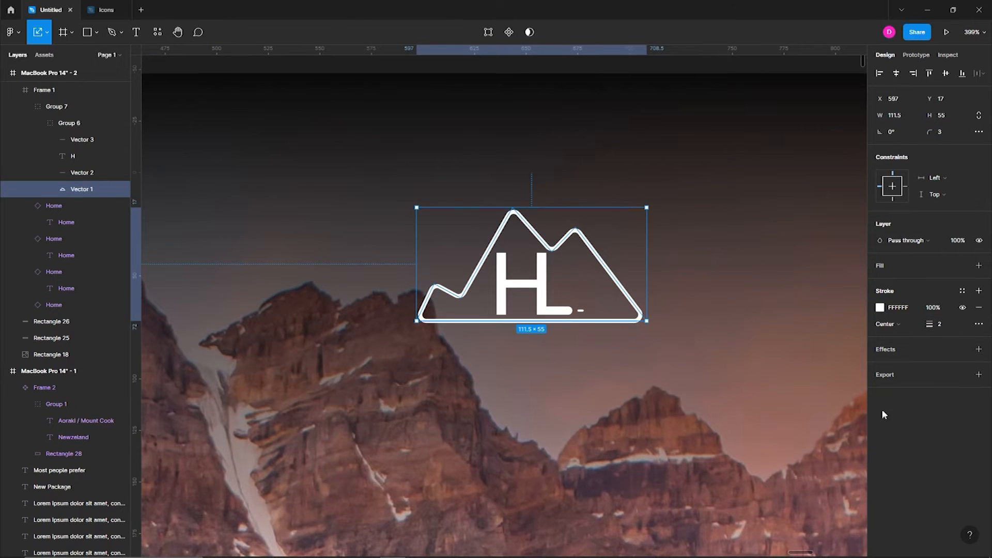
{"action": "scroll", "coordinate": [600, 331], "scroll_direction": "down", "scroll_amount": 5}
{"action": "left_click", "coordinate": [622, 233]}
{"action": "scroll", "coordinate": [622, 235], "scroll_direction": "down", "scroll_amount": 2}
{"action": "double_click", "coordinate": [581, 272]}
{"action": "left_click_drag", "start_coordinate": [593, 253], "coordinate": [529, 253]}
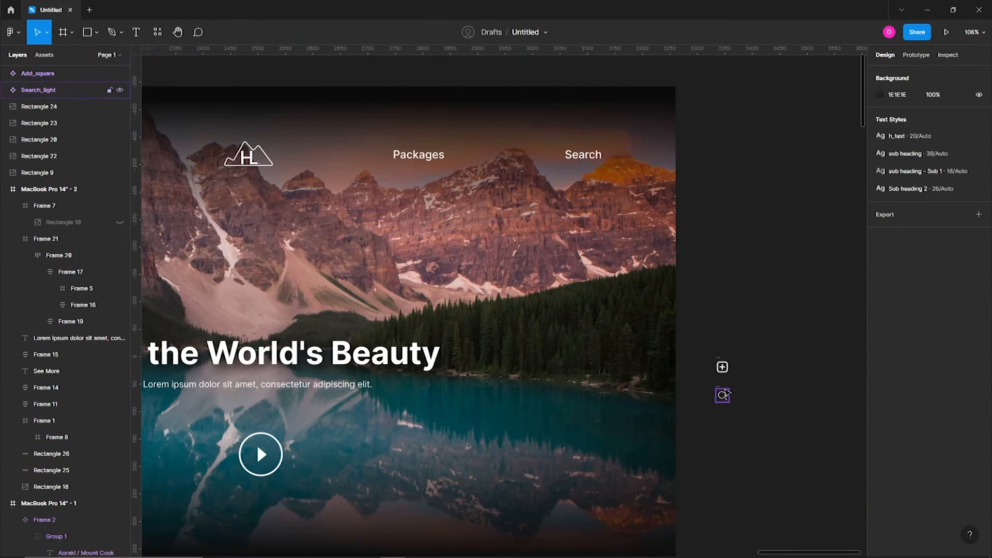
- Place the 24 × 24 Search_light icon directly before the Search item in the navigation row
{"action": "left_click", "coordinate": [559, 154]}
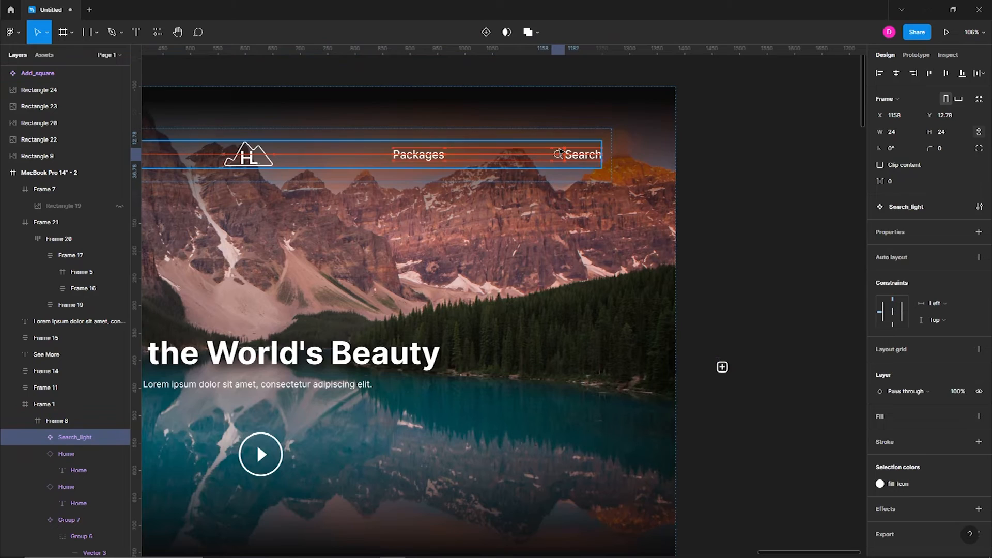
{"action": "left_click", "coordinate": [739, 164]}
{"action": "scroll", "coordinate": [740, 163], "scroll_direction": "down", "scroll_amount": 1}
{"action": "scroll", "coordinate": [628, 152], "scroll_direction": "up", "scroll_amount": 7}
{"action": "double_click", "coordinate": [427, 175]}
{"action": "double_click", "coordinate": [427, 175]}
{"action": "left_click_drag", "start_coordinate": [427, 175], "coordinate": [420, 175]}
{"action": "left_click", "coordinate": [500, 240]}
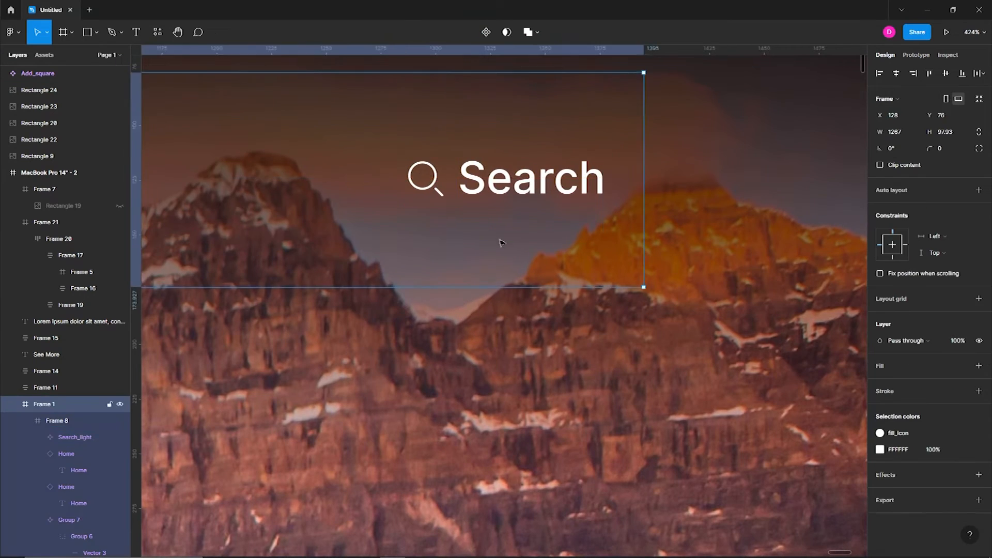
- Delete the leftover Add_square icon beside the hero
{"action": "scroll", "coordinate": [670, 265], "scroll_direction": "down", "scroll_amount": 10}
{"action": "left_click", "coordinate": [651, 334]}
{"action": "key", "text": "Delete"}
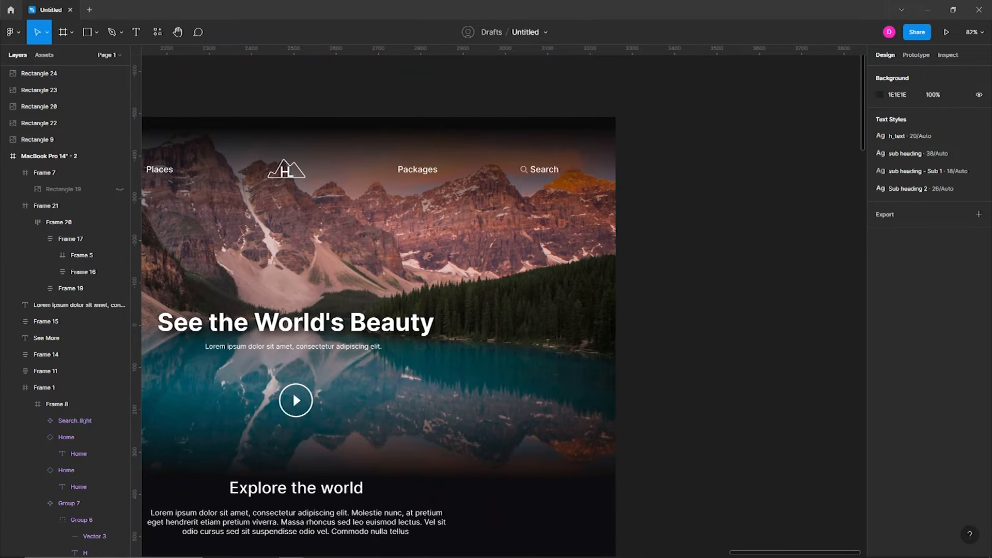
- Add the white Inter Bold 58 uppercase heading "Discover The World In a New Way" to the starry mountain section
{"action": "scroll", "coordinate": [663, 345], "scroll_direction": "down", "scroll_amount": 9}
{"action": "scroll", "coordinate": [699, 361], "scroll_direction": "up", "scroll_amount": 5}
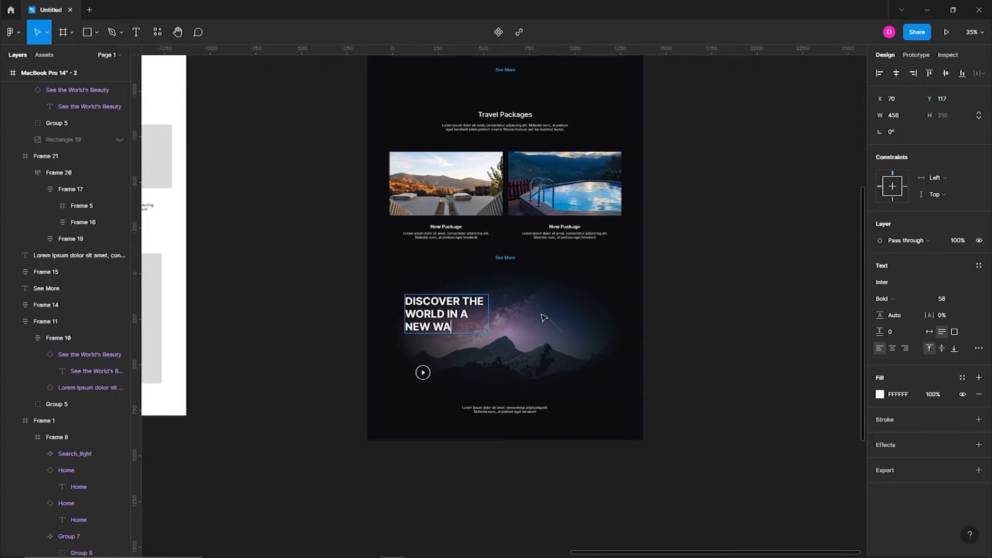
{"action": "left_click", "coordinate": [332, 358]}
{"action": "scroll", "coordinate": [383, 376], "scroll_direction": "up", "scroll_amount": 3, "text": "ctrl"}
- Scale down the play button in the starry section and place it directly beneath the heading's last line
{"action": "left_click", "coordinate": [382, 370]}
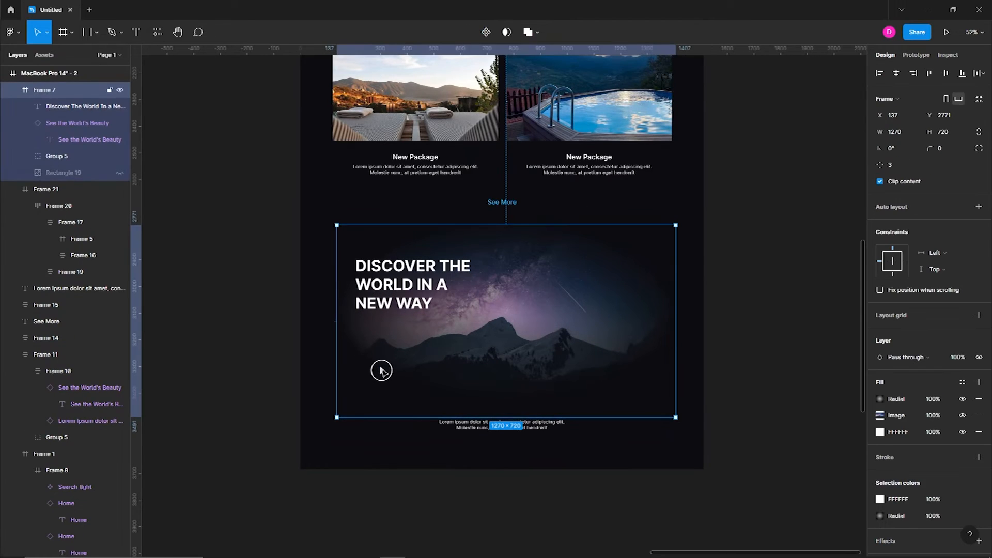
{"action": "left_click", "coordinate": [381, 371]}
{"action": "mouse_move", "coordinate": [369, 335]}
{"action": "left_mouse_down"}
{"action": "mouse_move", "coordinate": [358, 324]}
{"action": "mouse_move", "coordinate": [361, 332]}
{"action": "left_mouse_up"}
{"action": "key", "text": "k"}
{"action": "scroll", "coordinate": [368, 330], "scroll_direction": "up", "scroll_amount": 5, "text": "ctrl"}
{"action": "scroll", "coordinate": [428, 344], "scroll_direction": "down", "scroll_amount": 5, "text": "ctrl"}
{"action": "left_click", "coordinate": [430, 347]}
{"action": "key", "text": "Escape"}
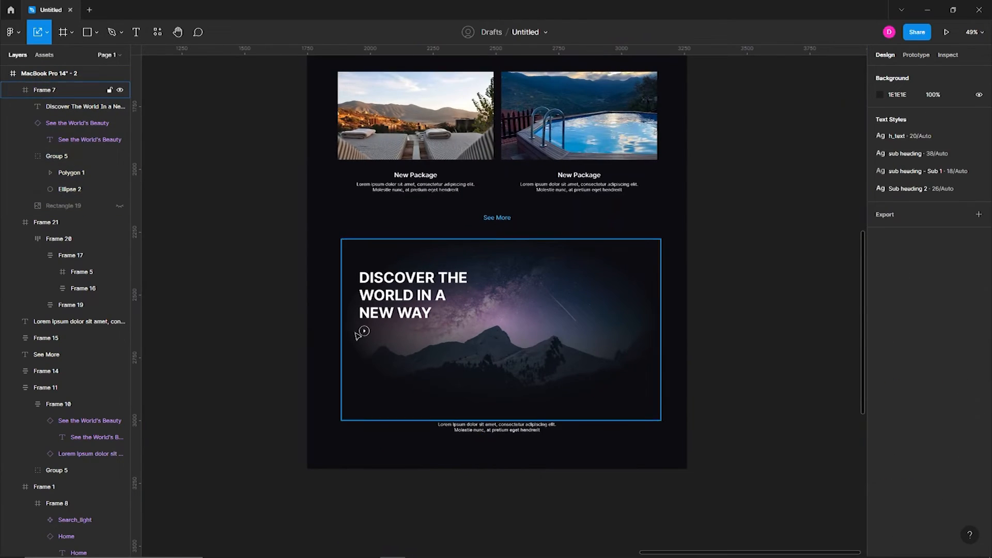
{"action": "scroll", "coordinate": [358, 331], "scroll_direction": "up", "scroll_amount": 3, "text": "ctrl"}
{"action": "double_click", "coordinate": [370, 334]}
{"action": "key", "text": "Escape"}
{"action": "scroll", "coordinate": [363, 339], "scroll_direction": "down", "scroll_amount": 4, "text": "ctrl"}
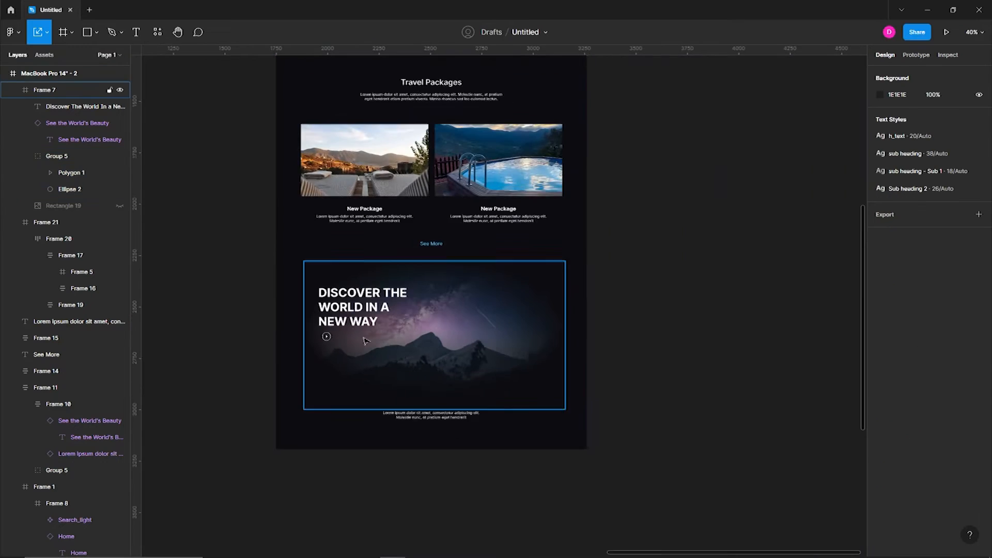
- Add a text label "Watch video" beside the small play button in the starry section
{"action": "scroll", "coordinate": [362, 315], "scroll_direction": "up", "scroll_amount": 4, "text": "ctrl"}
{"action": "scroll", "coordinate": [363, 310], "scroll_direction": "down", "scroll_amount": 2, "text": "ctrl"}
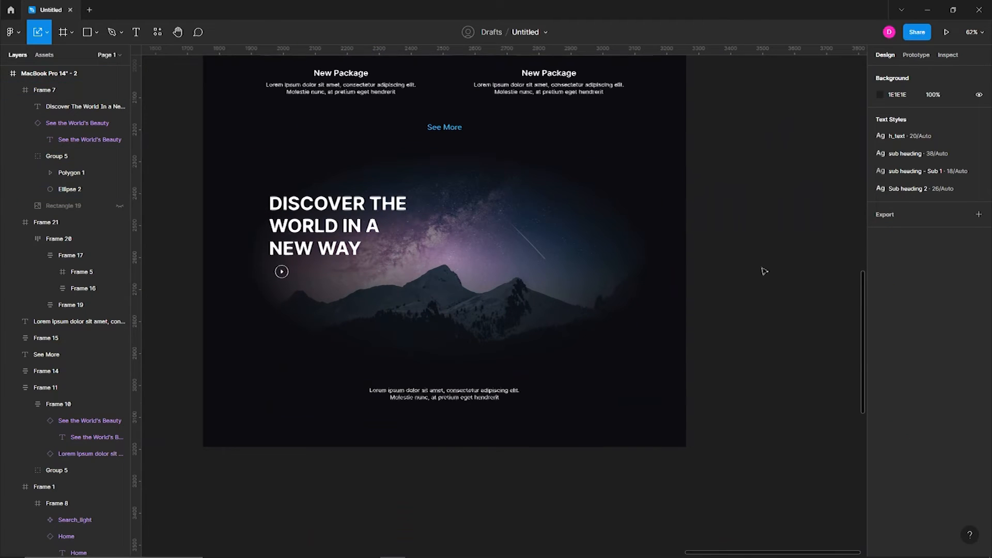
{"action": "scroll", "coordinate": [772, 370], "scroll_direction": "down", "scroll_amount": 2, "text": "ctrl"}
{"action": "scroll", "coordinate": [772, 382], "scroll_direction": "up", "scroll_amount": 1}
{"action": "scroll", "coordinate": [772, 387], "scroll_direction": "down", "scroll_amount": 2}
{"action": "scroll", "coordinate": [606, 347], "scroll_direction": "up", "scroll_amount": 1, "text": "ctrl"}
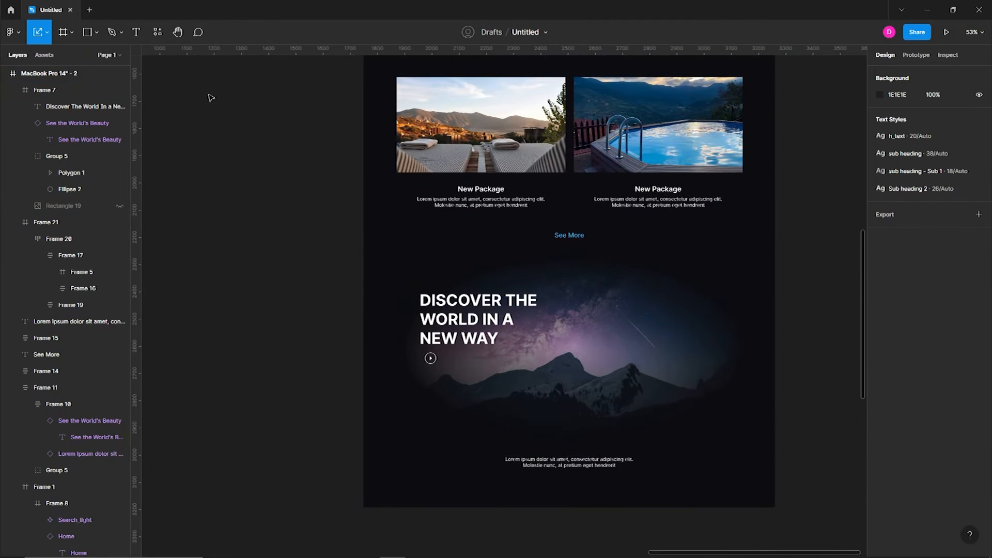
{"action": "left_click", "coordinate": [449, 364]}
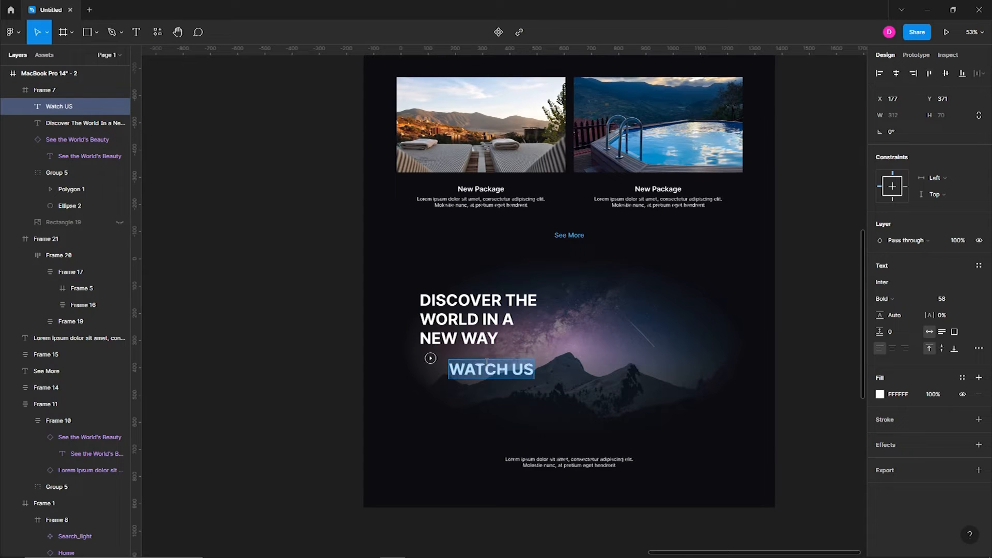
{"action": "left_click", "coordinate": [587, 367]}
{"action": "double_click", "coordinate": [558, 370]}
- Switch the Watch video label from uppercase to its original letter case
{"action": "left_click", "coordinate": [978, 348]}
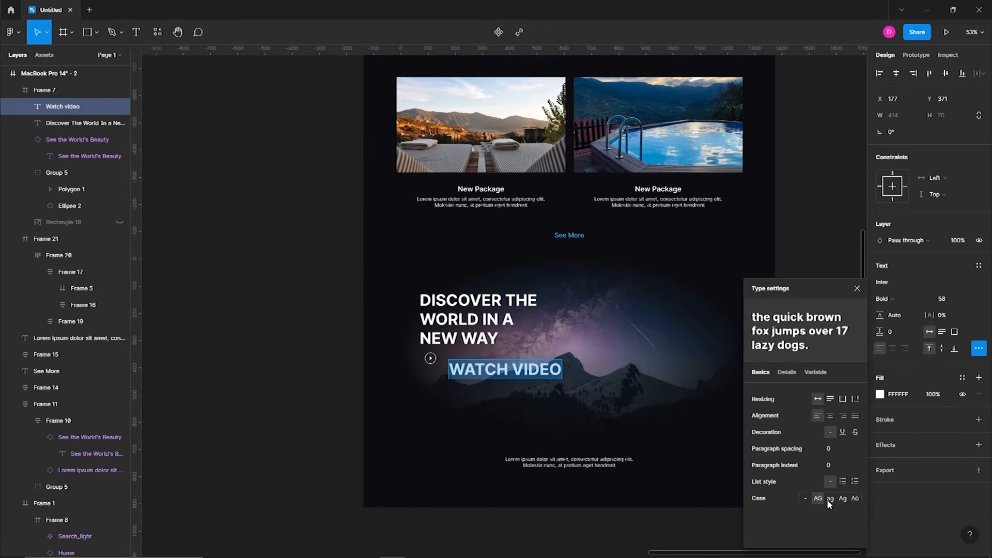
{"action": "left_click", "coordinate": [804, 498]}
{"action": "left_click", "coordinate": [907, 298]}
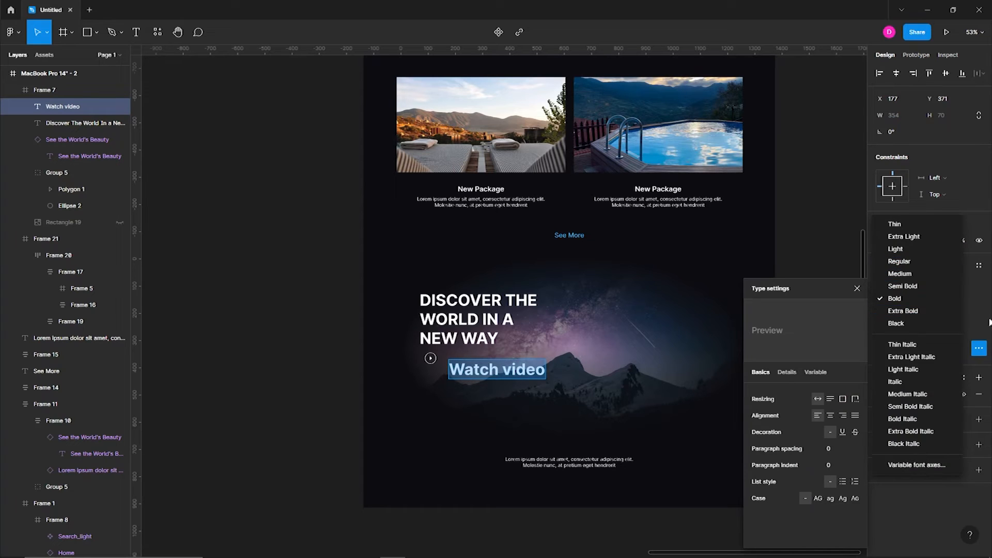
{"action": "left_click", "coordinate": [989, 322]}
{"action": "left_click", "coordinate": [855, 290]}
- Apply the Sub heading 2 text style to the Watch video label
{"action": "left_click", "coordinate": [978, 266]}
{"action": "left_click", "coordinate": [941, 378]}
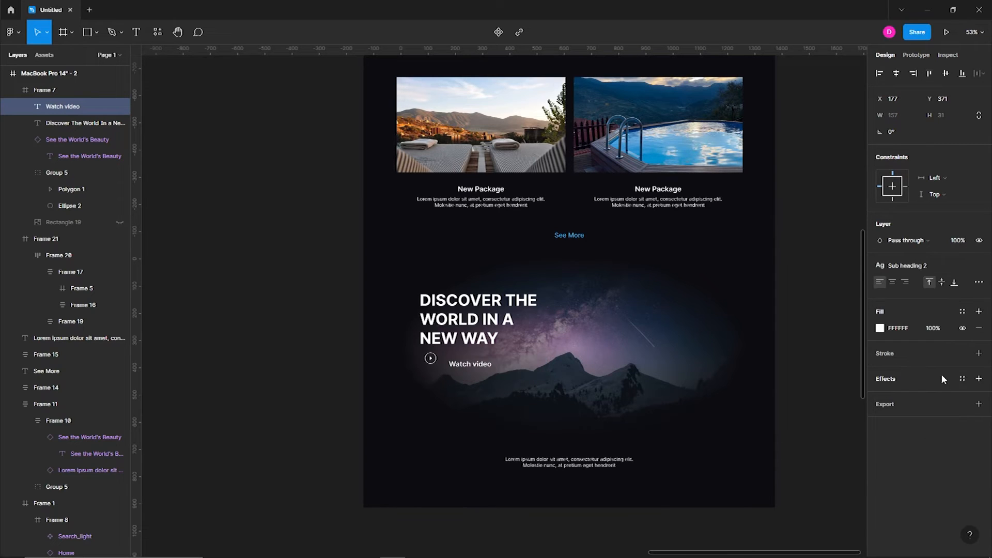
{"action": "left_click", "coordinate": [978, 281]}
{"action": "left_click", "coordinate": [969, 307]}
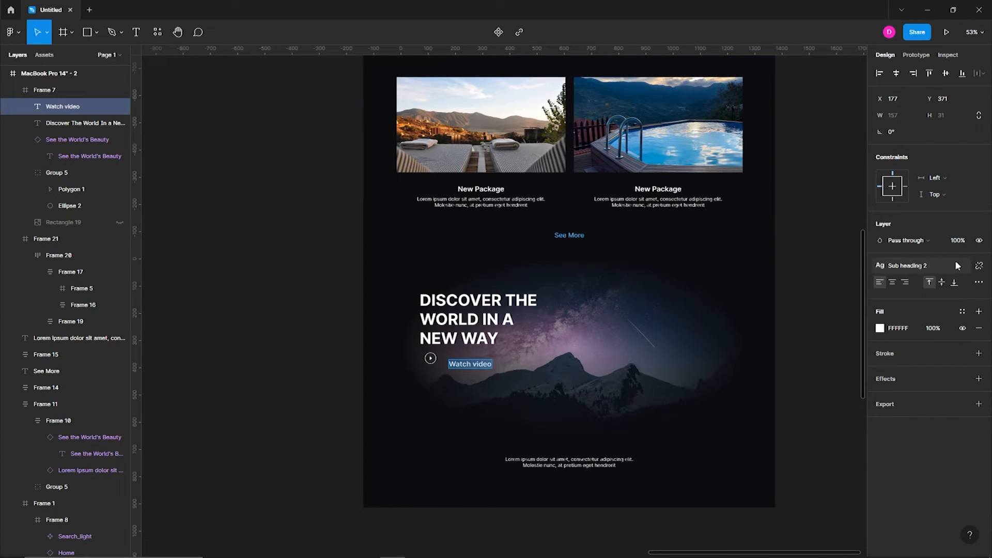
{"action": "left_click", "coordinate": [923, 266]}
{"action": "left_click", "coordinate": [504, 380]}
- Move the Watch video label close beside the play button
{"action": "scroll", "coordinate": [499, 377], "scroll_direction": "up", "scroll_amount": 2}
{"action": "left_click_drag", "start_coordinate": [452, 361], "coordinate": [443, 354]}
{"action": "left_click", "coordinate": [206, 328]}
- Apply the "sub heading - Sub 1" text style to the Watch video label and line it up with the play button
{"action": "scroll", "coordinate": [212, 330], "scroll_direction": "down", "scroll_amount": 3}
{"action": "scroll", "coordinate": [293, 344], "scroll_direction": "up", "scroll_amount": 4}
{"action": "left_click", "coordinate": [402, 322]}
{"action": "left_click", "coordinate": [914, 265]}
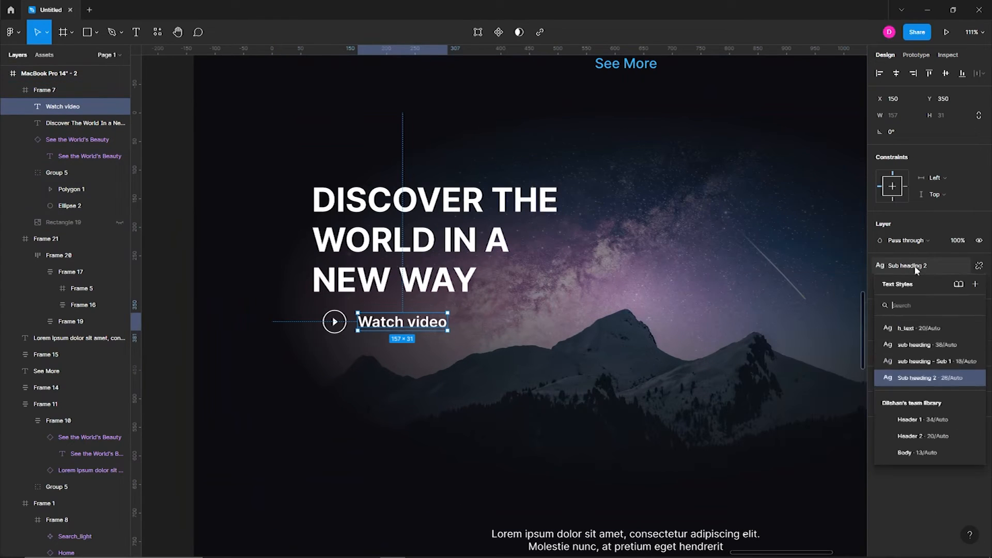
{"action": "left_click", "coordinate": [958, 360]}
{"action": "scroll", "coordinate": [387, 321], "scroll_direction": "up", "scroll_amount": 3}
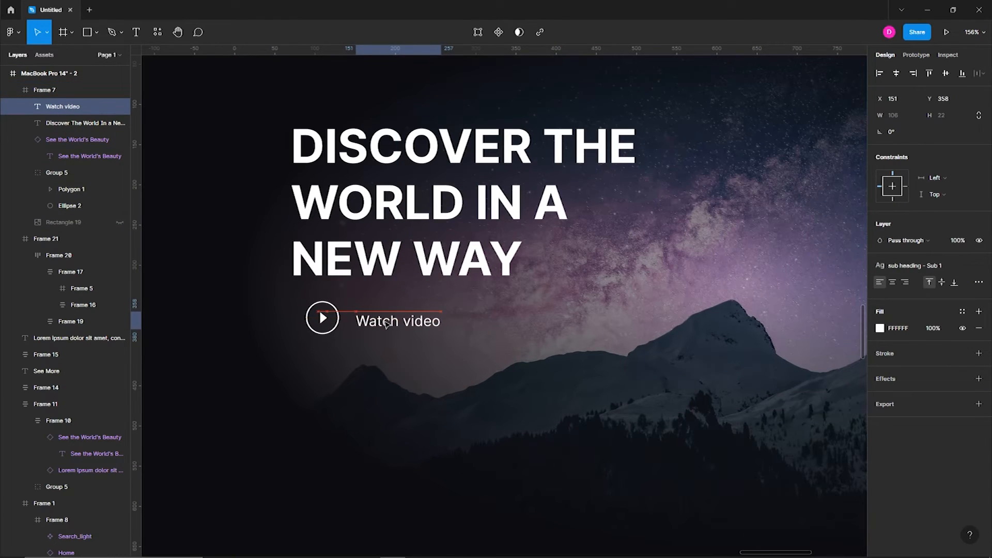
{"action": "left_click", "coordinate": [473, 357]}
- Move the Lorem ipsum paragraph from the page's end into the starry section beneath the play button, narrowing it to 297 wide
{"action": "scroll", "coordinate": [472, 357], "scroll_direction": "down", "scroll_amount": 7}
{"action": "left_click", "coordinate": [288, 344]}
{"action": "left_click_drag", "start_coordinate": [288, 344], "coordinate": [268, 336]}
{"action": "left_click", "coordinate": [590, 461]}
{"action": "left_click_drag", "start_coordinate": [590, 461], "coordinate": [471, 371]}
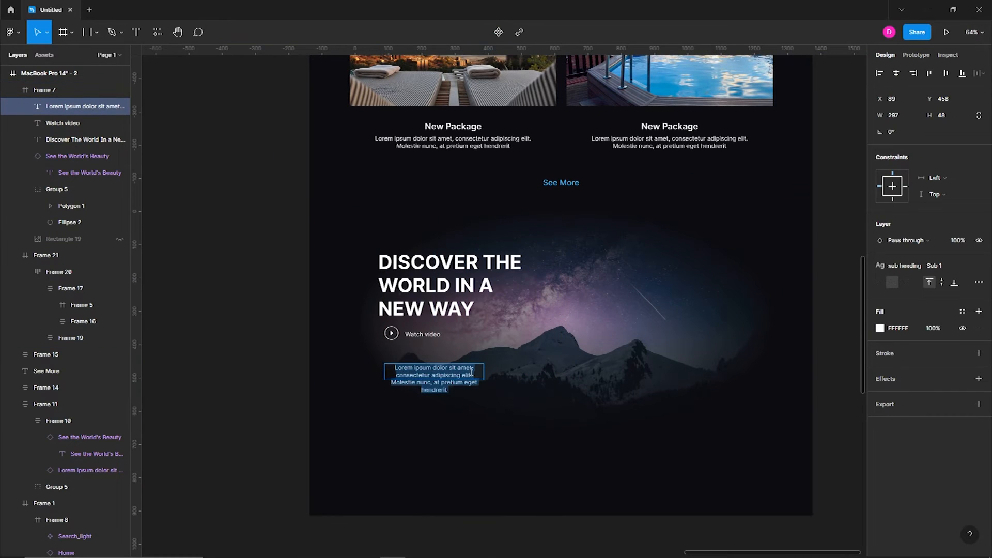
- Extend the paragraph with repeated Lorem ipsum text and enlarge its text box to about 395 × 144
{"action": "double_click", "coordinate": [467, 376]}
{"action": "key", "text": "Escape"}
{"action": "left_click_drag", "start_coordinate": [484, 380], "coordinate": [515, 412]}
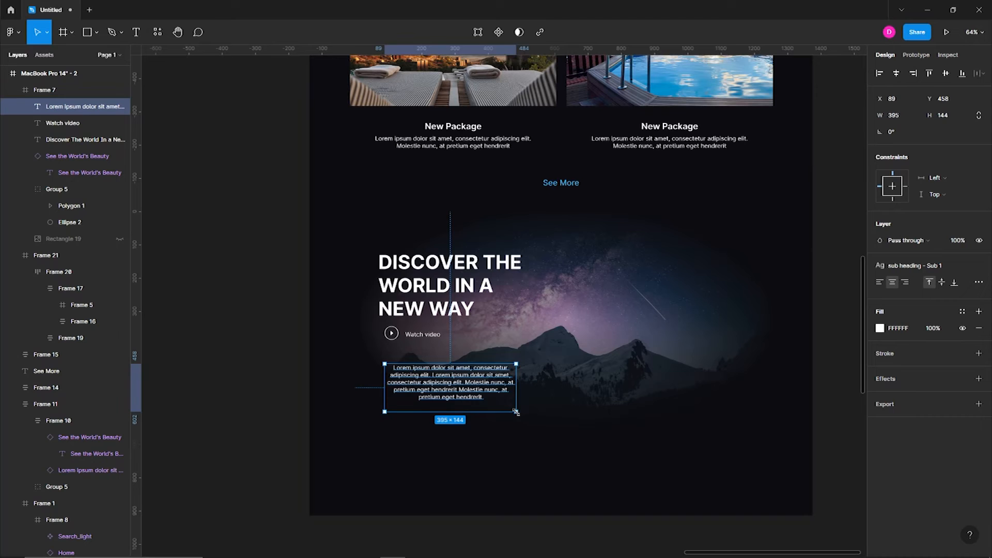
- Left-align the paragraph's text and move it up beneath the play button, flush with the heading's left edge
{"action": "double_click", "coordinate": [488, 392]}
{"action": "left_click", "coordinate": [879, 282]}
{"action": "key", "text": "Escape"}
{"action": "left_click_drag", "start_coordinate": [465, 384], "coordinate": [458, 371]}
- Scale the Lorem ipsum paragraph down proportionally to about 348 × 122
{"action": "scroll", "coordinate": [465, 383], "scroll_direction": "down", "scroll_amount": 1}
{"action": "key", "text": "k"}
{"action": "left_click_drag", "start_coordinate": [537, 422], "coordinate": [523, 412]}
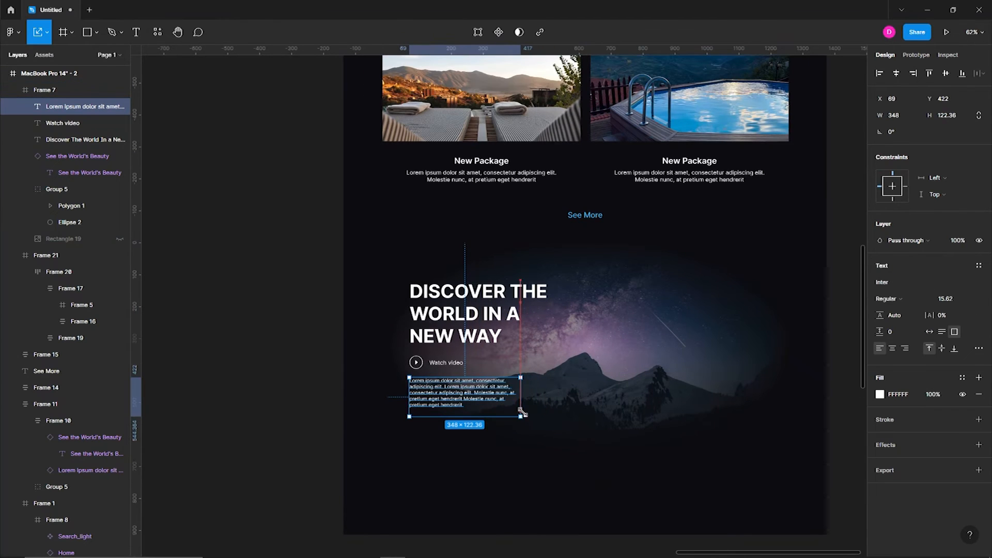
{"action": "left_click", "coordinate": [206, 316]}
{"action": "scroll", "coordinate": [210, 316], "scroll_direction": "down", "scroll_amount": 1}
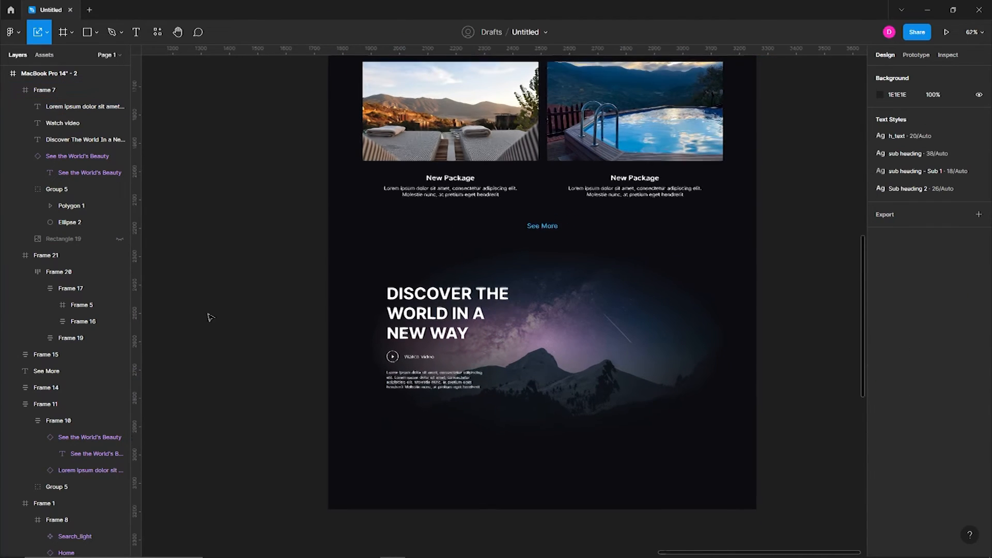
- Move the DISCOVER THE WORLD heading to the middle of the starry section and center its text
{"action": "left_click_drag", "start_coordinate": [601, 322], "coordinate": [526, 338]}
{"action": "scroll", "coordinate": [596, 392], "scroll_direction": "up", "scroll_amount": 2}
{"action": "left_click_drag", "start_coordinate": [413, 341], "coordinate": [577, 331]}
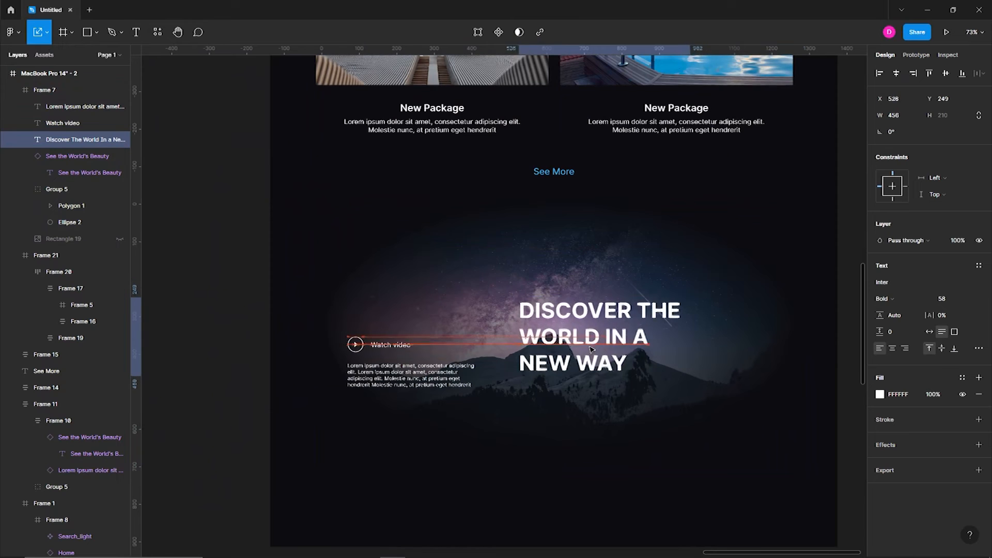
{"action": "key", "text": "Return"}
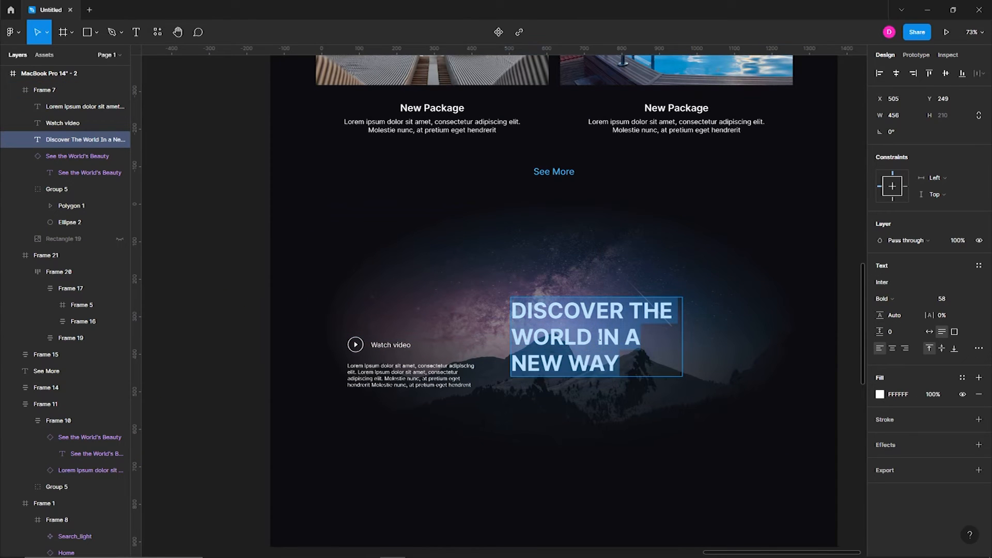
{"action": "left_click", "coordinate": [892, 347]}
{"action": "key", "text": "Escape"}
{"action": "left_click_drag", "start_coordinate": [627, 361], "coordinate": [593, 353]}
- Move the play button and its Watch video label together to the center beneath the heading
{"action": "left_click", "coordinate": [444, 338]}
{"action": "left_click_drag", "start_coordinate": [388, 350], "coordinate": [519, 345]}
{"action": "double_click", "coordinate": [327, 301]}
{"action": "left_click", "coordinate": [294, 299], "text": "shift"}
- Move the Lorem ipsum paragraph beneath the centered Watch video row and center its text
{"action": "left_click_drag", "start_coordinate": [351, 331], "coordinate": [504, 379]}
{"action": "left_click", "coordinate": [892, 348]}
{"action": "left_click", "coordinate": [662, 389]}
{"action": "scroll", "coordinate": [662, 389], "scroll_direction": "down", "scroll_amount": 5}
{"action": "left_click", "coordinate": [723, 389]}
{"action": "scroll", "coordinate": [724, 389], "scroll_direction": "up", "scroll_amount": 1}
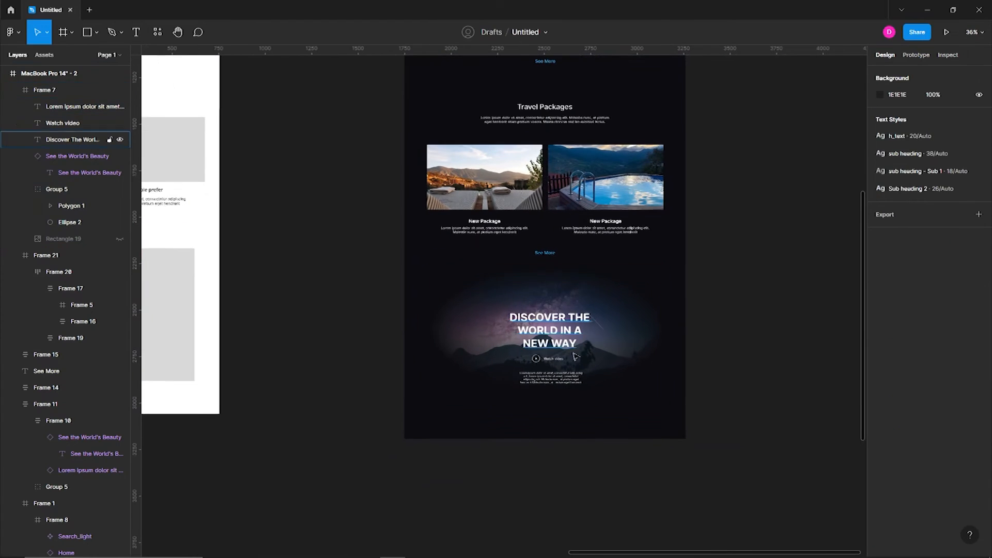
- Group the play button with its Watch video label and realign the heading, the row and the paragraph on one center line
{"action": "double_click", "coordinate": [560, 339]}
{"action": "left_click_drag", "start_coordinate": [561, 340], "coordinate": [558, 339]}
{"action": "scroll", "coordinate": [545, 401], "scroll_direction": "up", "scroll_amount": 5}
{"action": "left_click", "coordinate": [567, 291]}
{"action": "left_click", "coordinate": [524, 291], "text": "shift"}
{"action": "key", "text": "ctrl+g"}
{"action": "left_click_drag", "start_coordinate": [561, 292], "coordinate": [553, 297]}
{"action": "left_click_drag", "start_coordinate": [572, 343], "coordinate": [564, 343]}
- Draw a 243 × 655 rectangle at one side edge of the starry section and place a copy at the opposite edge
{"action": "scroll", "coordinate": [564, 362], "scroll_direction": "down", "scroll_amount": 3}
{"action": "key", "text": "r"}
{"action": "left_click_drag", "start_coordinate": [630, 276], "coordinate": [713, 457]}
{"action": "left_click", "coordinate": [739, 364]}
{"action": "left_click", "coordinate": [644, 359]}
{"action": "left_click", "coordinate": [644, 358]}
{"action": "key", "text": "ctrl+x"}
{"action": "key", "text": "ctrl+v"}
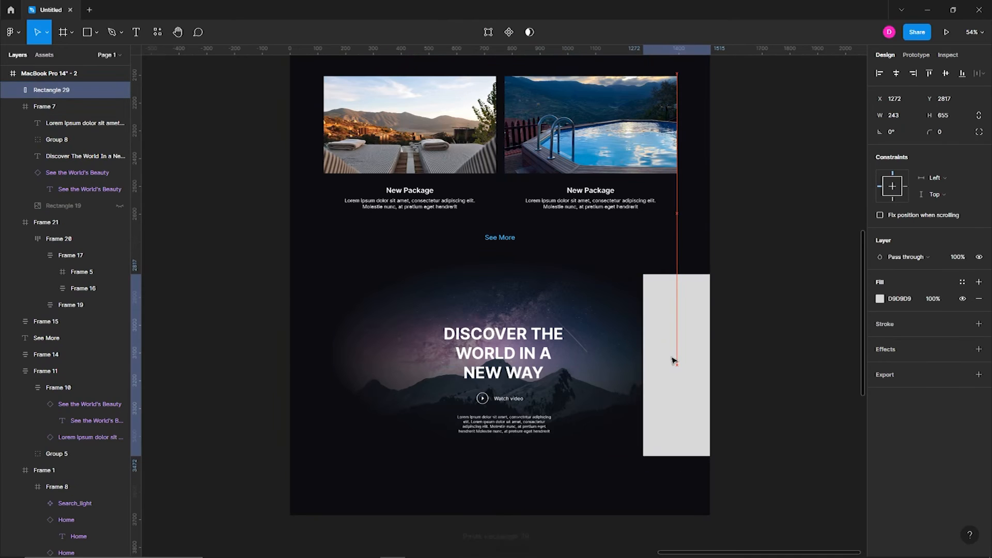
{"action": "left_click_drag", "start_coordinate": [688, 367], "coordinate": [327, 363]}
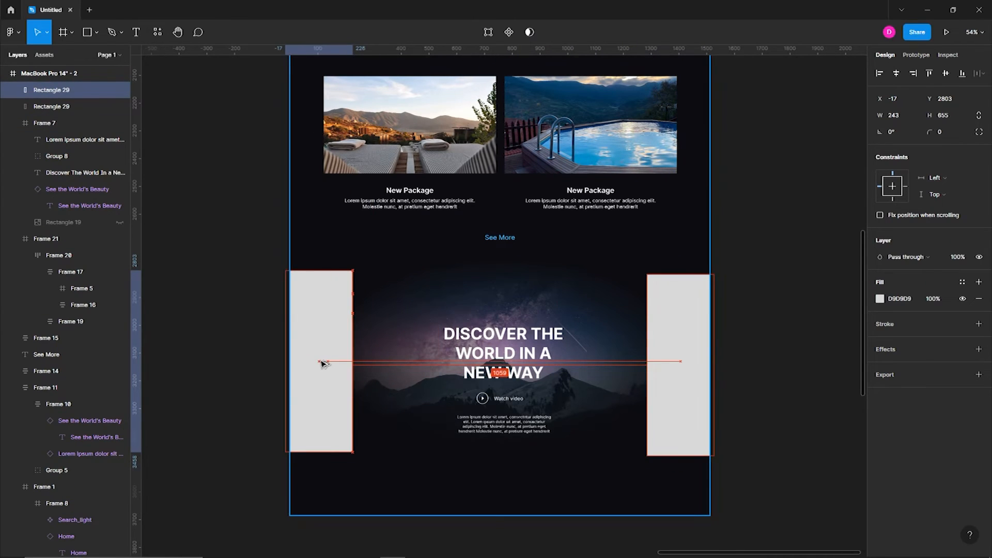
- Fill the copied rectangle beside the starry section with the red-lit mountain photo from an Unsplash search for "mountain dark"
{"action": "left_click", "coordinate": [158, 32]}
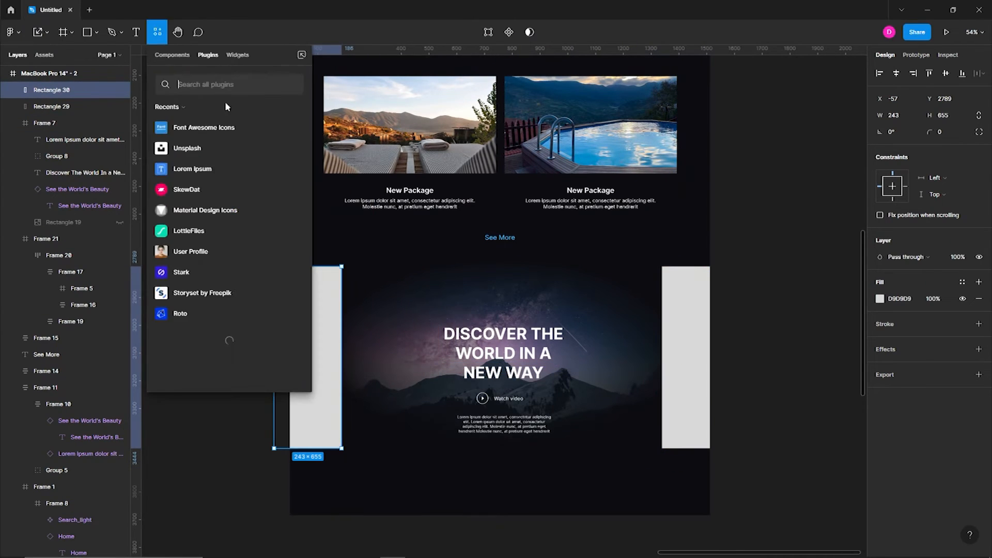
{"action": "left_click", "coordinate": [220, 148]}
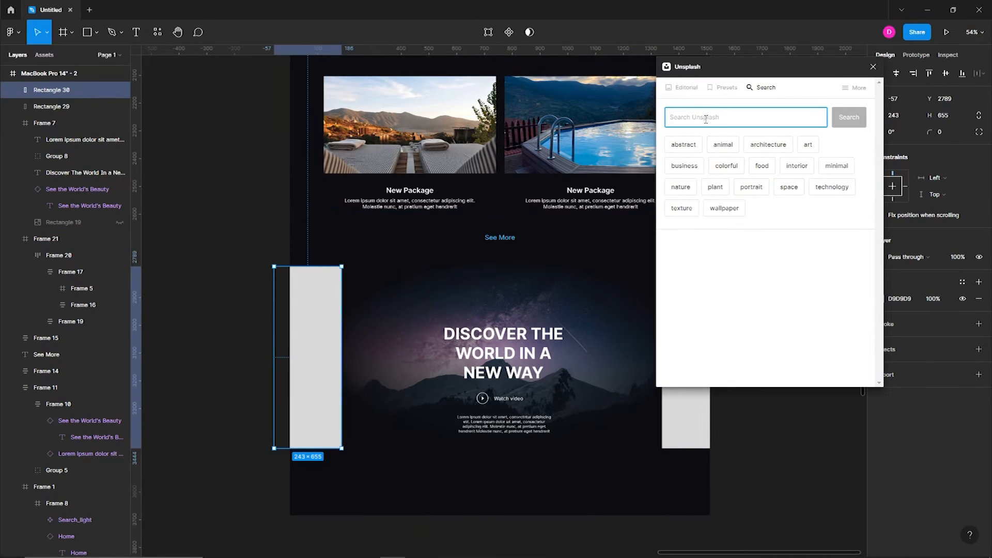
{"action": "type", "text": "mountain dark"}
{"action": "key", "text": "Return"}
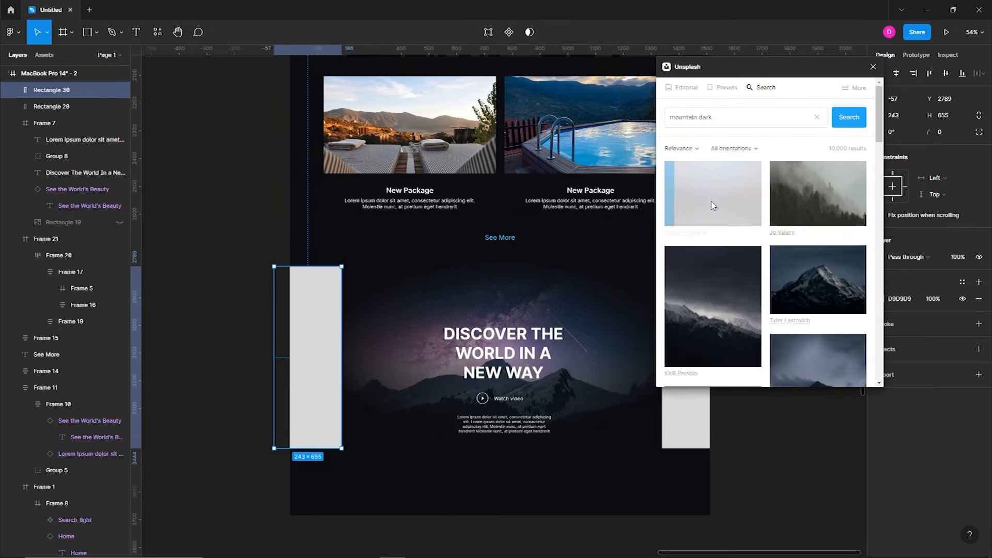
{"action": "left_click", "coordinate": [721, 206]}
- Fill the original side rectangle with the teal starry mountain photo from the same Unsplash results
{"action": "left_click", "coordinate": [686, 413]}
{"action": "left_click", "coordinate": [808, 282]}
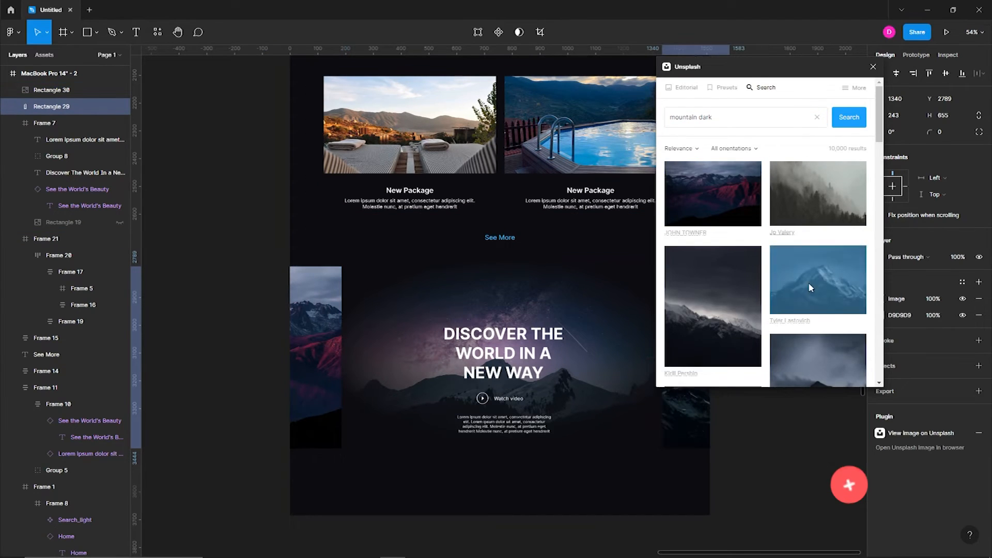
{"action": "scroll", "coordinate": [807, 295], "scroll_direction": "down", "scroll_amount": 3}
{"action": "scroll", "coordinate": [806, 304], "scroll_direction": "down", "scroll_amount": 3}
{"action": "left_click", "coordinate": [750, 280]}
{"action": "left_click_drag", "start_coordinate": [766, 64], "coordinate": [326, 121]}
{"action": "scroll", "coordinate": [391, 367], "scroll_direction": "down", "scroll_amount": 4}
{"action": "left_click", "coordinate": [426, 123]}
{"action": "left_click", "coordinate": [764, 320]}
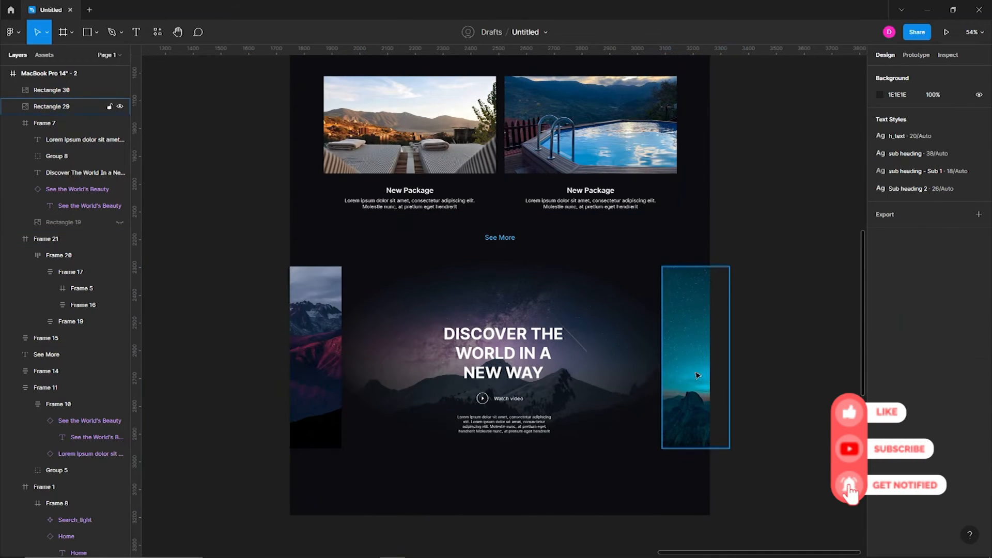
- Taper the red mountain photo by moving its lower inner corner up to about X 199, Y 3374
{"action": "left_click", "coordinate": [320, 390]}
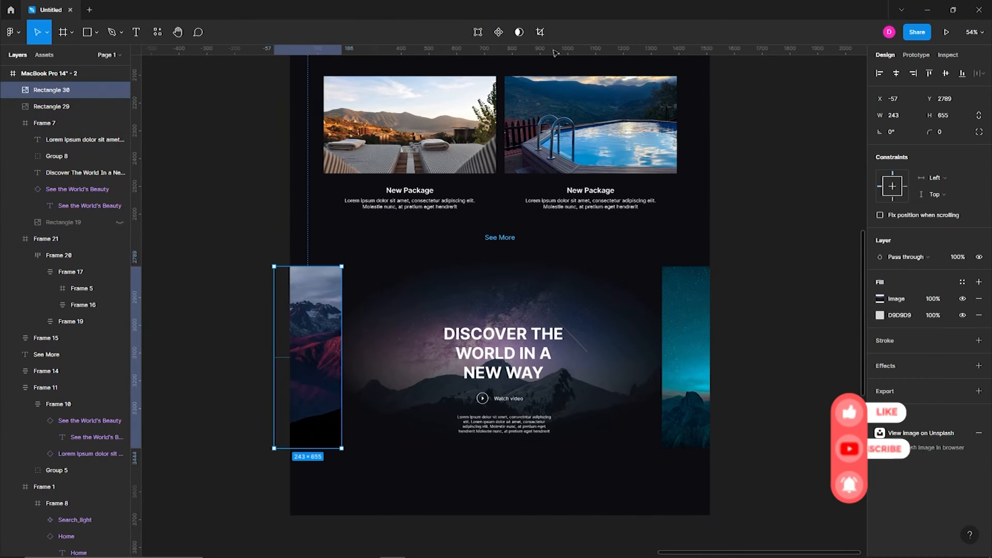
{"action": "key", "text": "Return"}
{"action": "left_click_drag", "start_coordinate": [341, 448], "coordinate": [346, 435]}
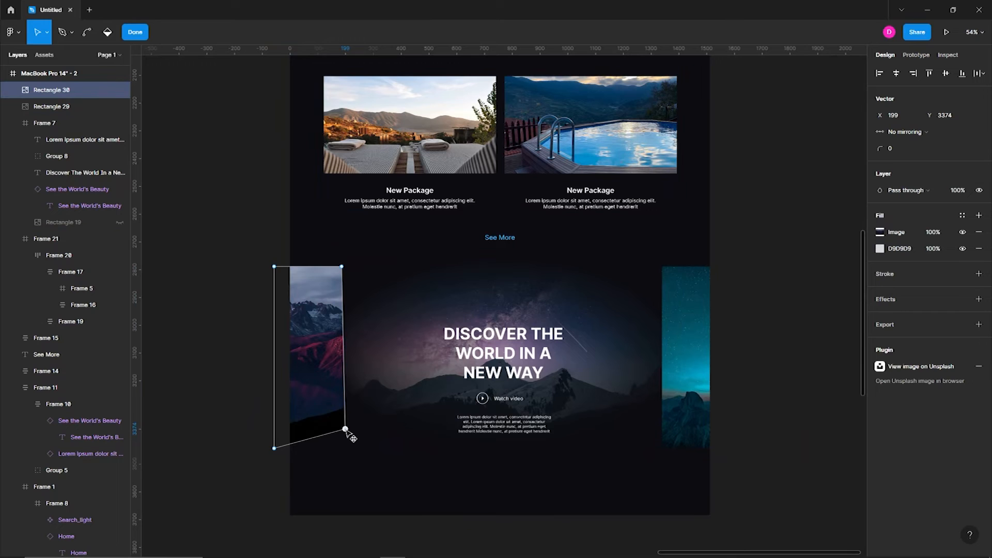
{"action": "left_click", "coordinate": [736, 432]}
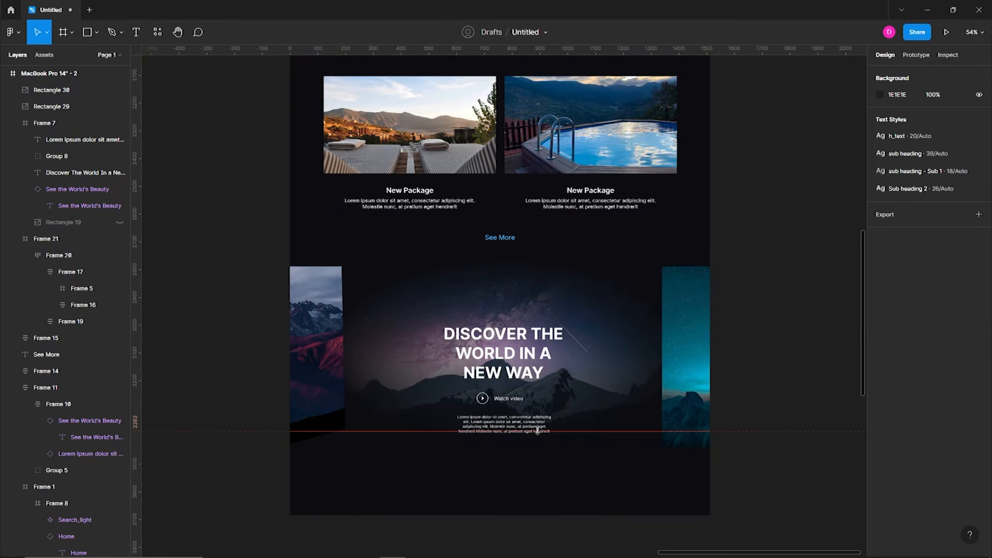
- Add a horizontal guide along the side photos' upper edge and taper the teal photo's inner corners to mirror the other photo
{"action": "left_click_drag", "start_coordinate": [509, 50], "coordinate": [498, 261]}
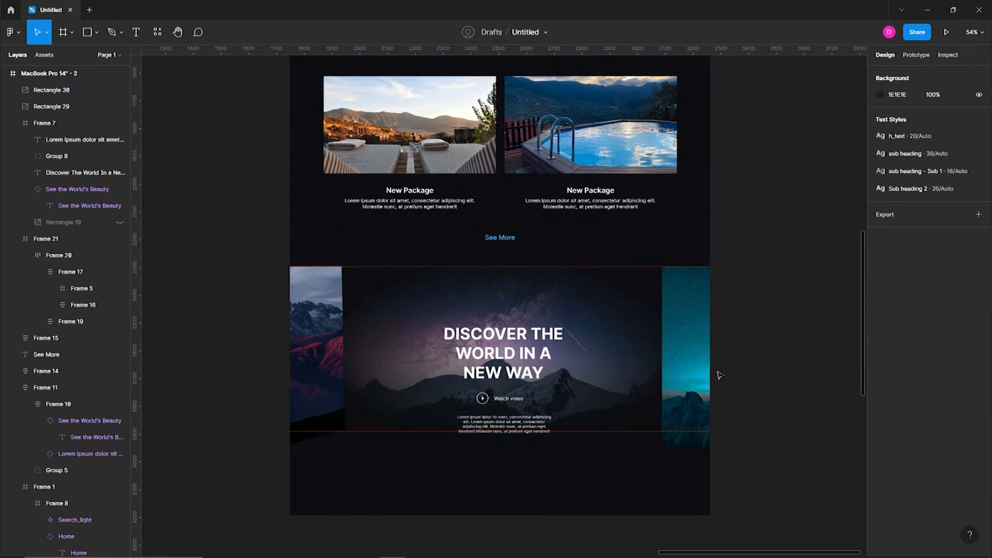
{"action": "scroll", "coordinate": [719, 375], "scroll_direction": "up", "scroll_amount": 5}
{"action": "double_click", "coordinate": [609, 243]}
{"action": "left_click", "coordinate": [659, 358]}
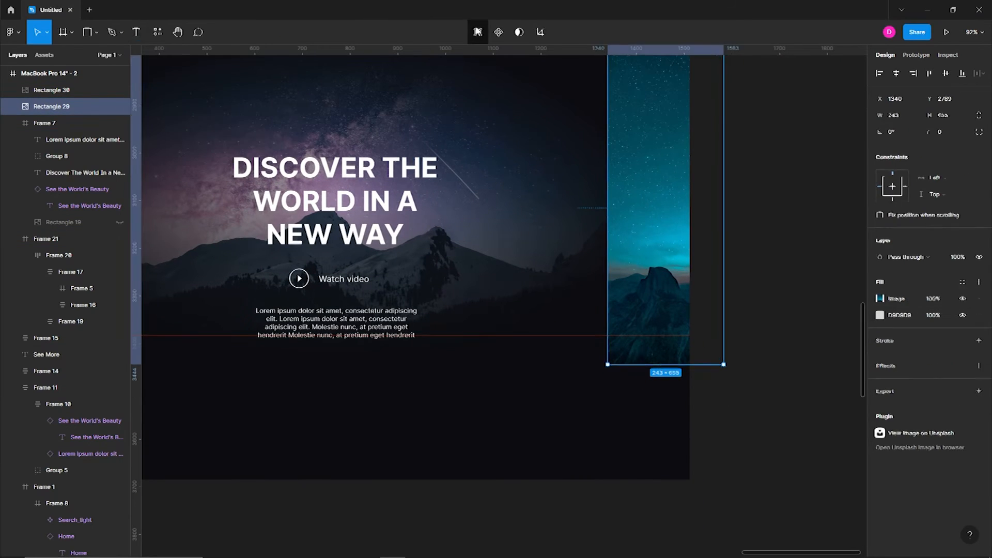
{"action": "left_click", "coordinate": [478, 32]}
{"action": "double_click", "coordinate": [700, 380]}
{"action": "scroll", "coordinate": [700, 381], "scroll_direction": "down", "scroll_amount": 3}
- Duplicate the finished MacBook Pro 14" - 2 page and place the duplicate beside the white wireframe
{"action": "left_click_drag", "start_coordinate": [384, 162], "coordinate": [500, 312]}
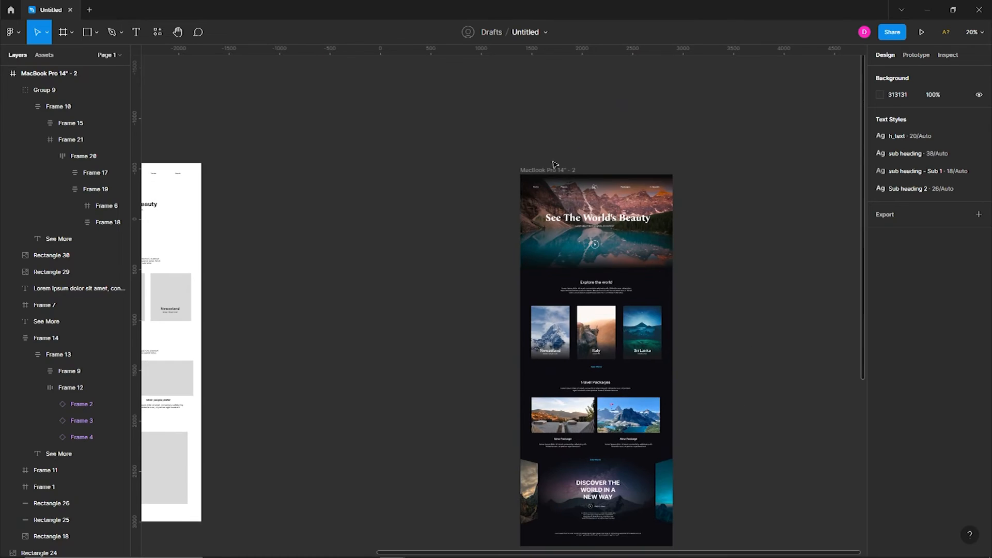
{"action": "left_click_drag", "start_coordinate": [537, 164], "coordinate": [447, 164]}
{"action": "left_click_drag", "start_coordinate": [295, 164], "coordinate": [273, 516]}
{"action": "left_click", "coordinate": [671, 177]}
{"action": "left_click_drag", "start_coordinate": [671, 177], "coordinate": [702, 364]}
{"action": "left_click_drag", "start_coordinate": [489, 259], "coordinate": [361, 256]}
{"action": "left_click", "coordinate": [559, 335]}
{"action": "left_click_drag", "start_coordinate": [559, 335], "coordinate": [606, 305]}
{"action": "scroll", "coordinate": [607, 306], "scroll_direction": "left", "scroll_amount": 2}
{"action": "left_click", "coordinate": [568, 270]}
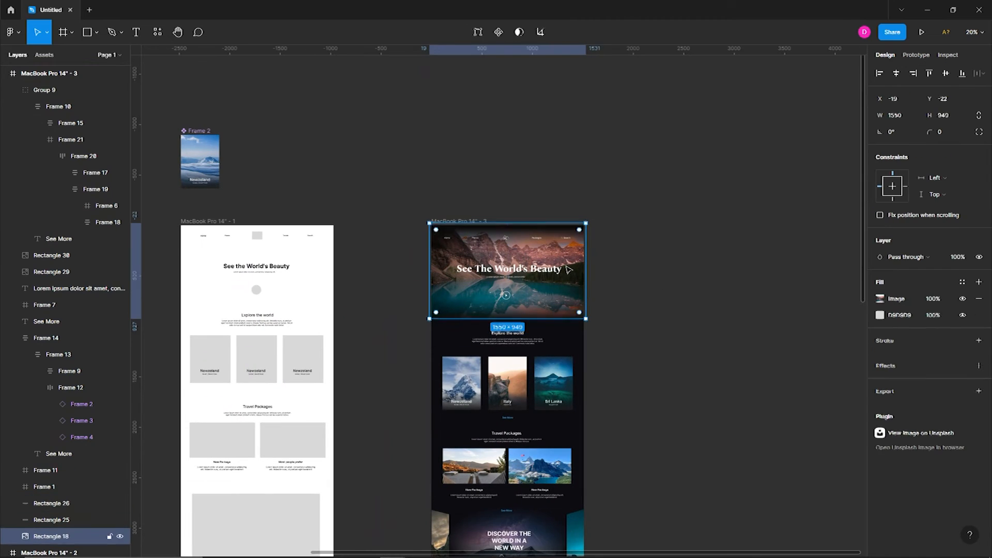
{"action": "left_click", "coordinate": [158, 32]}
{"action": "left_click", "coordinate": [609, 332]}
{"action": "scroll", "coordinate": [608, 332], "scroll_direction": "up", "scroll_amount": 5}
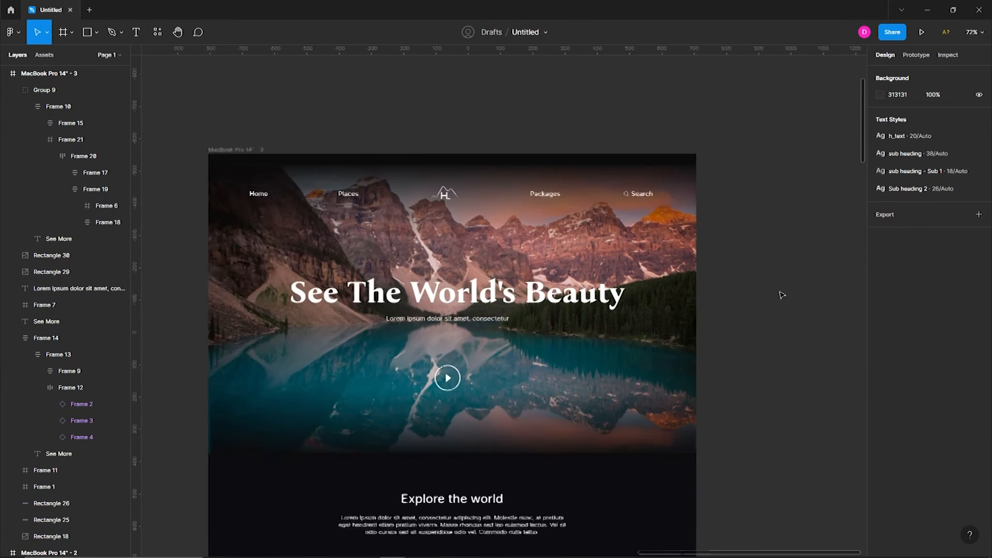
- Replace the duplicate page's hero photo with the red forest photo from an Unsplash search for "nature red"
{"action": "scroll", "coordinate": [781, 295], "scroll_direction": "down", "scroll_amount": 2}
{"action": "left_click", "coordinate": [583, 260]}
{"action": "left_click", "coordinate": [155, 32]}
{"action": "left_click", "coordinate": [294, 128]}
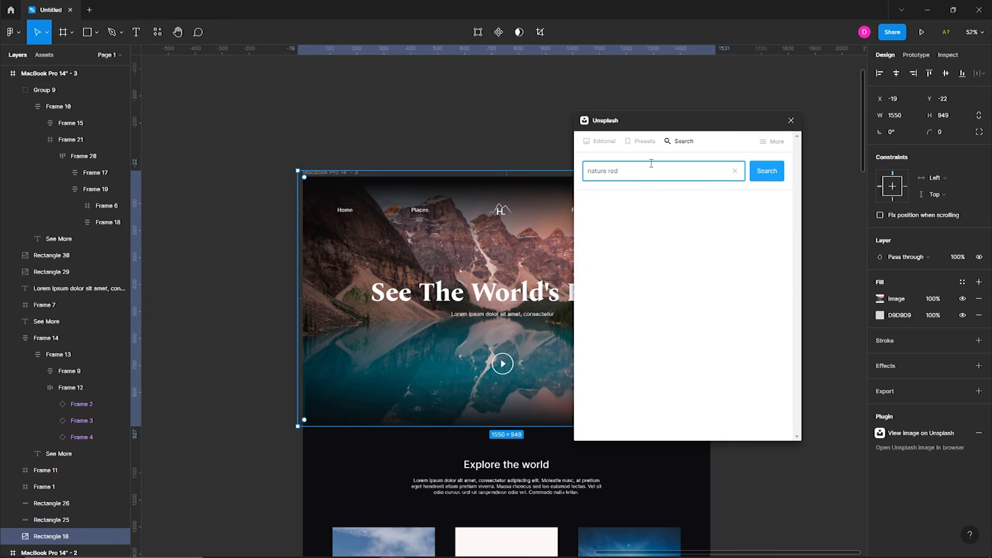
{"action": "key", "text": "Return"}
{"action": "scroll", "coordinate": [760, 376], "scroll_direction": "down", "scroll_amount": 1}
{"action": "scroll", "coordinate": [723, 356], "scroll_direction": "up", "scroll_amount": 1}
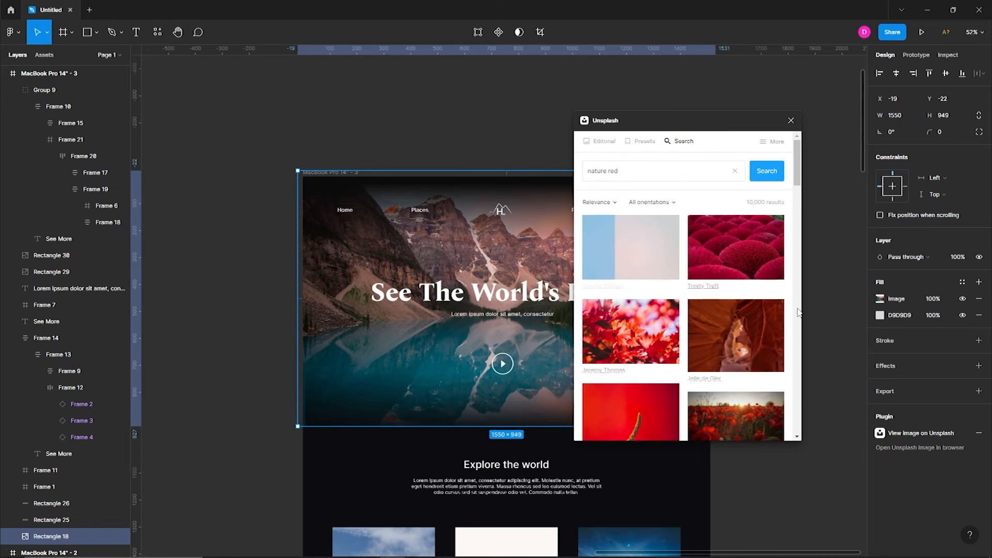
{"action": "scroll", "coordinate": [734, 335], "scroll_direction": "down", "scroll_amount": 3}
{"action": "left_click", "coordinate": [736, 330]}
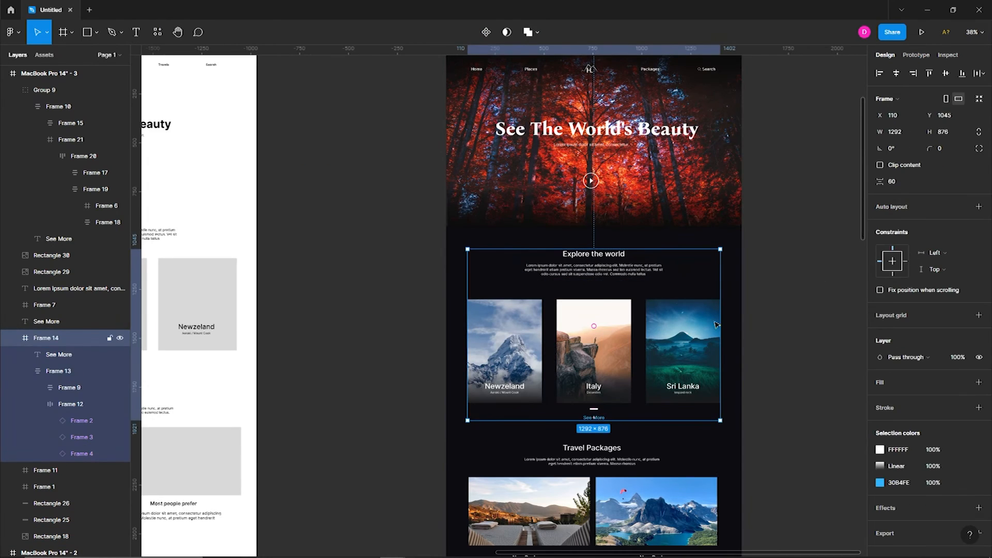
- Remove auto layout from the Explore the world section's inner frame and from its heading frame
{"action": "double_click", "coordinate": [707, 330]}
{"action": "left_click", "coordinate": [979, 207]}
{"action": "double_click", "coordinate": [641, 267]}
{"action": "left_click", "coordinate": [978, 207]}
{"action": "double_click", "coordinate": [648, 368]}
{"action": "left_click", "coordinate": [639, 366]}
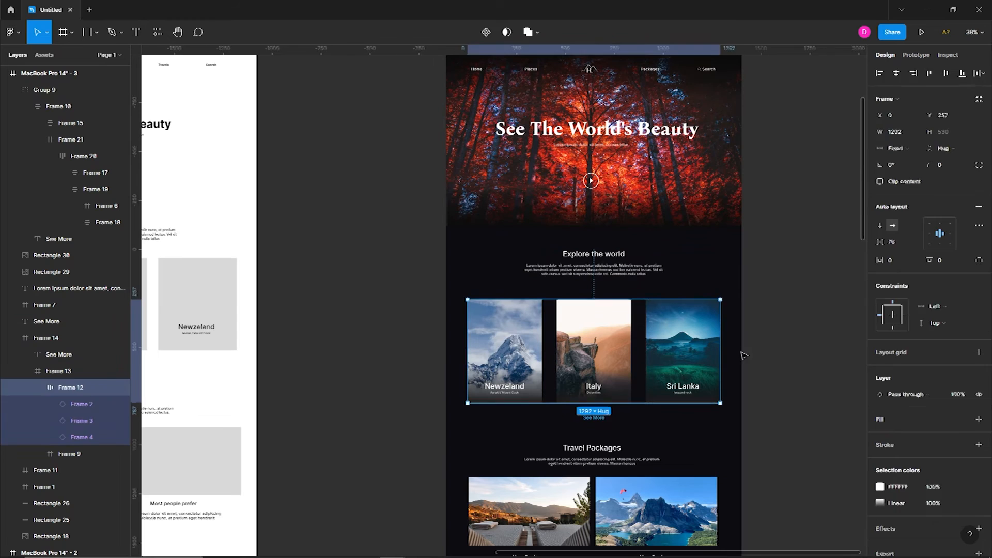
- Left-align the text of the Explore the world paragraph and line up its left edge with the heading
{"action": "left_click", "coordinate": [587, 259]}
{"action": "double_click", "coordinate": [602, 272]}
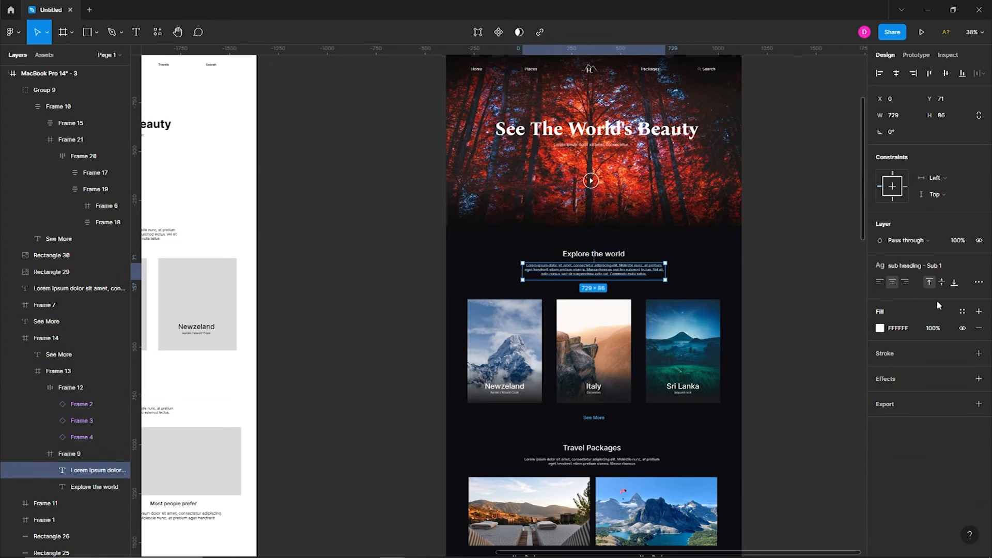
{"action": "left_click", "coordinate": [880, 282]}
{"action": "left_click", "coordinate": [612, 255]}
{"action": "left_click", "coordinate": [640, 259]}
{"action": "double_click", "coordinate": [602, 273]}
{"action": "double_click", "coordinate": [602, 273]}
{"action": "double_click", "coordinate": [602, 271]}
{"action": "left_click", "coordinate": [605, 257], "text": "shift"}
{"action": "left_click", "coordinate": [879, 73]}
- Justify and narrow the Explore the world paragraph, and move it with its heading above the Sri Lanka card, flush with the cards' outer edge
{"action": "left_click", "coordinate": [646, 275]}
{"action": "left_click", "coordinate": [978, 282]}
{"action": "left_click", "coordinate": [855, 411]}
{"action": "left_click_drag", "start_coordinate": [665, 272], "coordinate": [695, 279]}
{"action": "left_click", "coordinate": [562, 255], "text": "shift"}
{"action": "left_click", "coordinate": [731, 269]}
{"action": "double_click", "coordinate": [698, 274]}
{"action": "double_click", "coordinate": [697, 274]}
{"action": "left_click", "coordinate": [656, 254], "text": "shift"}
{"action": "left_click", "coordinate": [809, 238]}
- Remove auto layout from the row holding the three destination cards
{"action": "scroll", "coordinate": [692, 282], "scroll_direction": "down", "scroll_amount": 1}
{"action": "double_click", "coordinate": [499, 304]}
{"action": "double_click", "coordinate": [498, 303]}
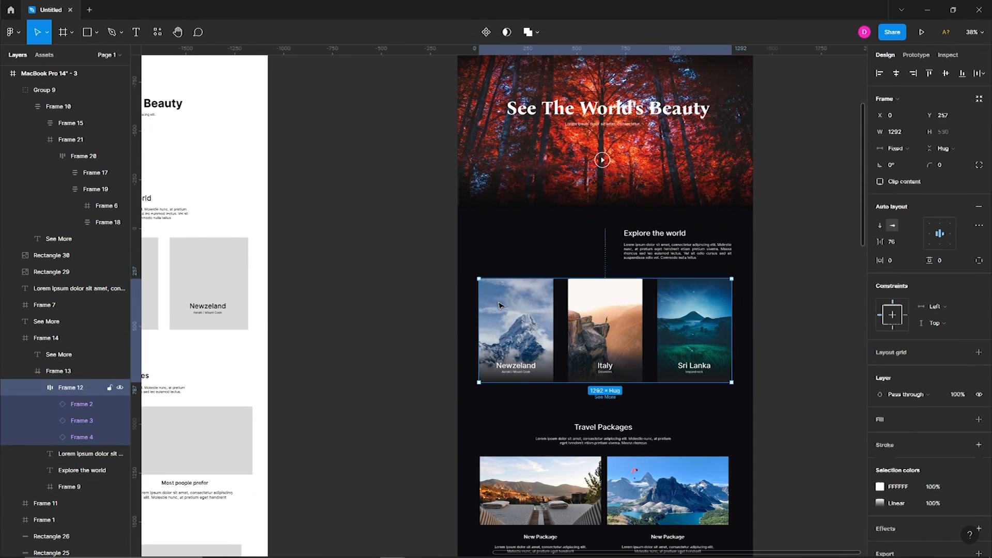
{"action": "double_click", "coordinate": [550, 312]}
{"action": "double_click", "coordinate": [560, 313]}
{"action": "left_click", "coordinate": [977, 206]}
{"action": "left_click", "coordinate": [806, 261]}
- Stagger the destination cards downward, with Newzeland highest at Y -82, Italy lower and Sri Lanka lowest
{"action": "double_click", "coordinate": [535, 328]}
{"action": "double_click", "coordinate": [535, 328]}
{"action": "left_click_drag", "start_coordinate": [534, 328], "coordinate": [534, 302]}
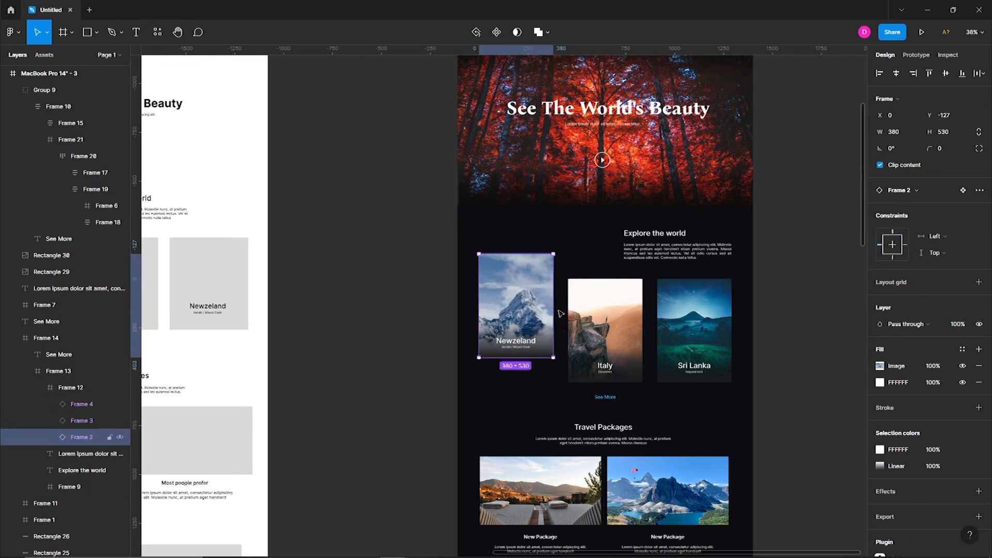
{"action": "left_click", "coordinate": [592, 312]}
{"action": "left_click_drag", "start_coordinate": [592, 313], "coordinate": [592, 317]}
{"action": "left_click_drag", "start_coordinate": [688, 310], "coordinate": [688, 336]}
{"action": "left_click_drag", "start_coordinate": [523, 308], "coordinate": [523, 317]}
{"action": "left_click_drag", "start_coordinate": [622, 312], "coordinate": [623, 317]}
{"action": "left_click_drag", "start_coordinate": [693, 336], "coordinate": [692, 336]}
{"action": "left_click", "coordinate": [776, 322]}
{"action": "scroll", "coordinate": [775, 325], "scroll_direction": "down", "scroll_amount": 3}
{"action": "left_click", "coordinate": [667, 289]}
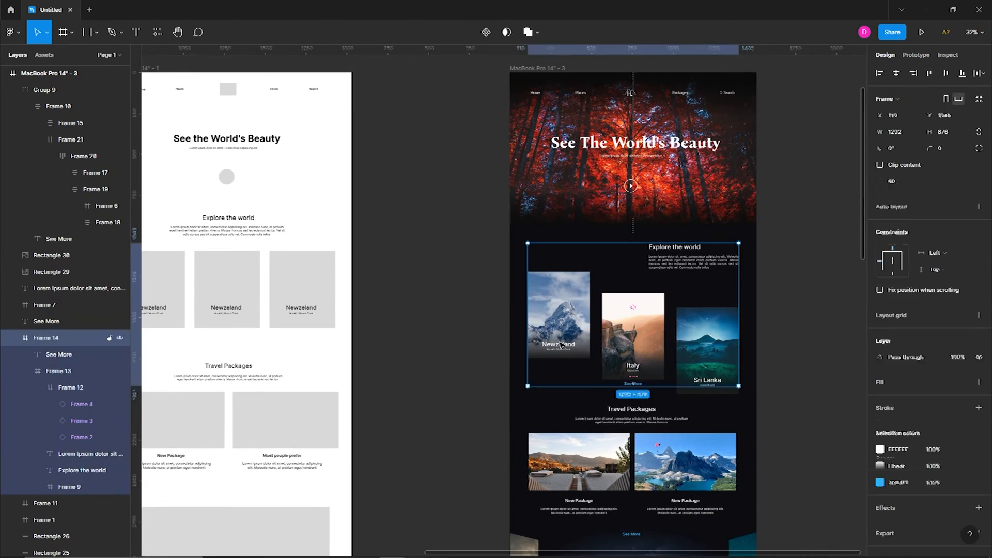
- Move the Newzeland card's main component from above the wireframe to the empty canvas beside the staggered cards
{"action": "left_click", "coordinate": [439, 186]}
{"action": "scroll", "coordinate": [439, 186], "scroll_direction": "down", "scroll_amount": 1}
{"action": "left_click_drag", "start_coordinate": [439, 186], "coordinate": [519, 327]}
{"action": "left_click_drag", "start_coordinate": [223, 91], "coordinate": [454, 359]}
{"action": "left_click", "coordinate": [554, 390]}
{"action": "left_click_drag", "start_coordinate": [554, 390], "coordinate": [496, 311]}
{"action": "left_click_drag", "start_coordinate": [396, 280], "coordinate": [408, 157]}
{"action": "scroll", "coordinate": [400, 225], "scroll_direction": "up", "scroll_amount": 4}
{"action": "left_click", "coordinate": [435, 242]}
{"action": "double_click", "coordinate": [437, 242]}
{"action": "left_click", "coordinate": [574, 228]}
{"action": "scroll", "coordinate": [573, 227], "scroll_direction": "down", "scroll_amount": 4}
{"action": "left_click_drag", "start_coordinate": [451, 93], "coordinate": [509, 274]}
{"action": "scroll", "coordinate": [495, 339], "scroll_direction": "up", "scroll_amount": 2}
{"action": "scroll", "coordinate": [575, 352], "scroll_direction": "right", "scroll_amount": 3}
- Left-align the component's Newzeland title and Aoraki / Mount Cook subtitle, and return the component to above the wireframe
{"action": "left_click", "coordinate": [455, 330]}
{"action": "double_click", "coordinate": [436, 328]}
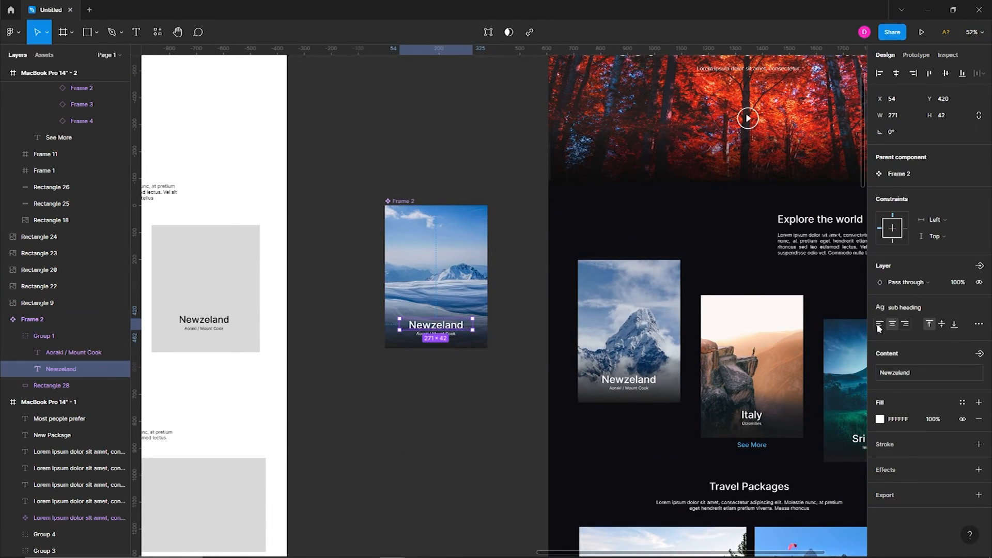
{"action": "scroll", "coordinate": [435, 344], "scroll_direction": "up", "scroll_amount": 1}
{"action": "left_click", "coordinate": [46, 335]}
{"action": "left_click", "coordinate": [68, 352]}
{"action": "left_click", "coordinate": [879, 390]}
{"action": "left_click", "coordinate": [62, 369], "text": "shift"}
{"action": "left_click", "coordinate": [879, 73]}
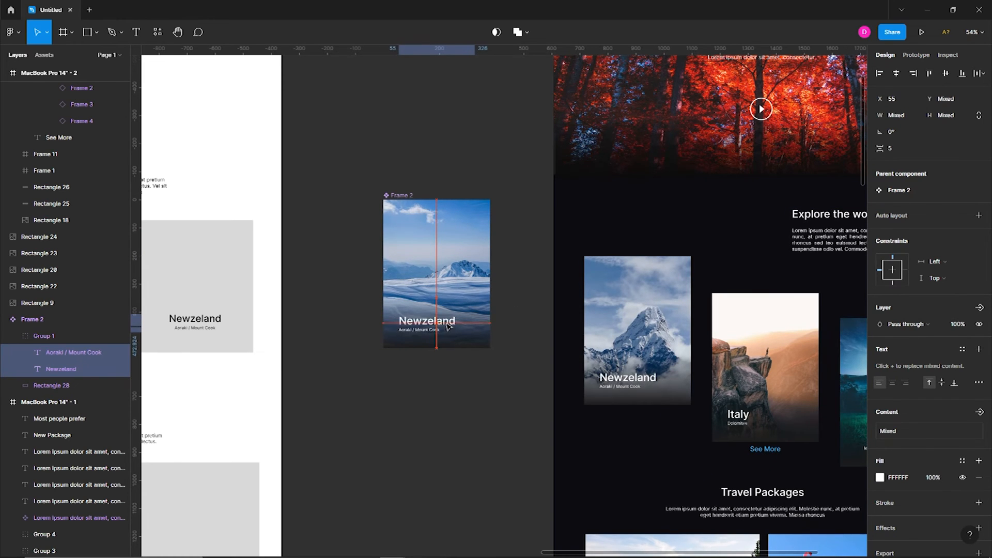
{"action": "left_click", "coordinate": [491, 376]}
{"action": "scroll", "coordinate": [492, 376], "scroll_direction": "down", "scroll_amount": 5}
{"action": "left_click_drag", "start_coordinate": [518, 266], "coordinate": [280, 51]}
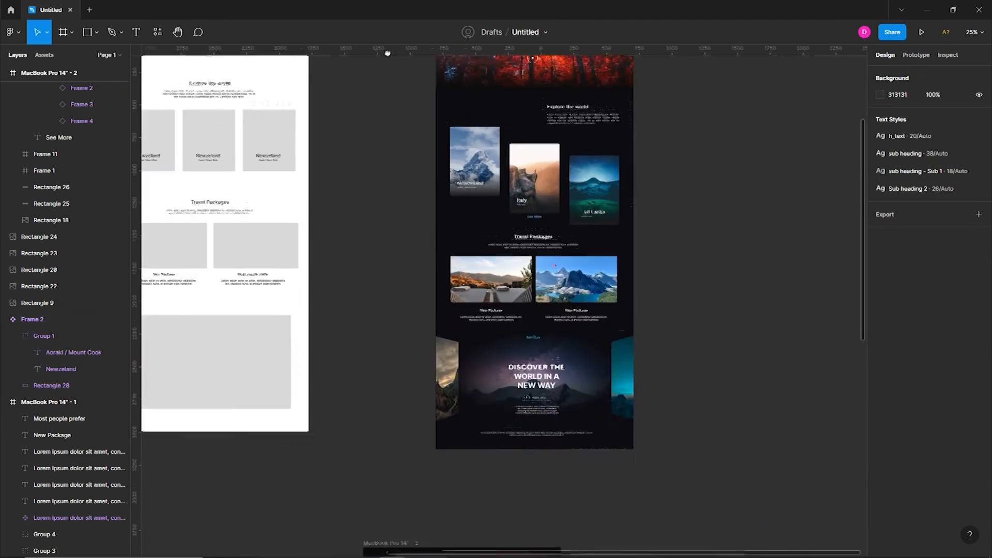
- Align the Travel Packages heading and its paragraph to the left edge of the package photos
{"action": "scroll", "coordinate": [489, 266], "scroll_direction": "up", "scroll_amount": 5}
{"action": "left_click", "coordinate": [488, 265]}
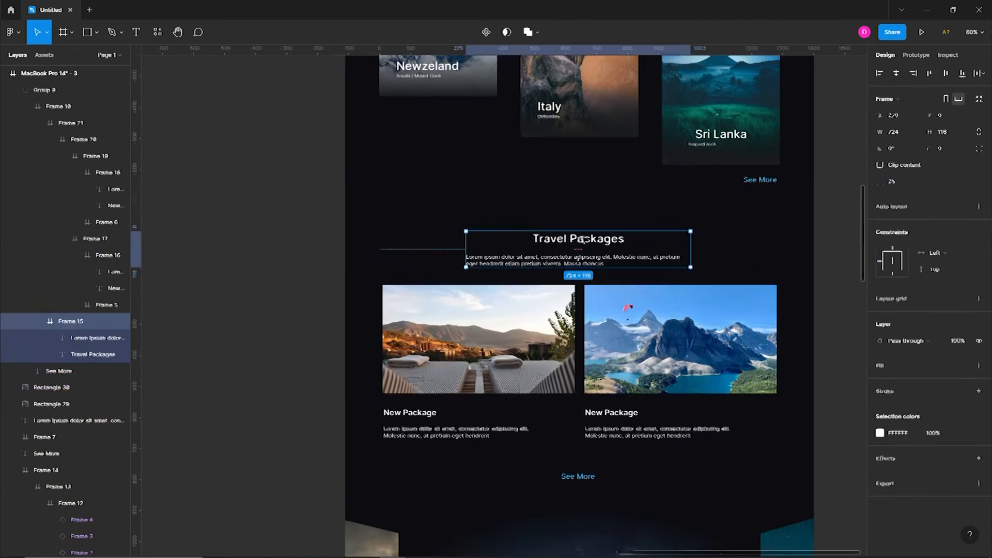
{"action": "left_click", "coordinate": [879, 75]}
{"action": "double_click", "coordinate": [460, 240]}
{"action": "left_click", "coordinate": [459, 258], "text": "shift"}
{"action": "left_click", "coordinate": [879, 74]}
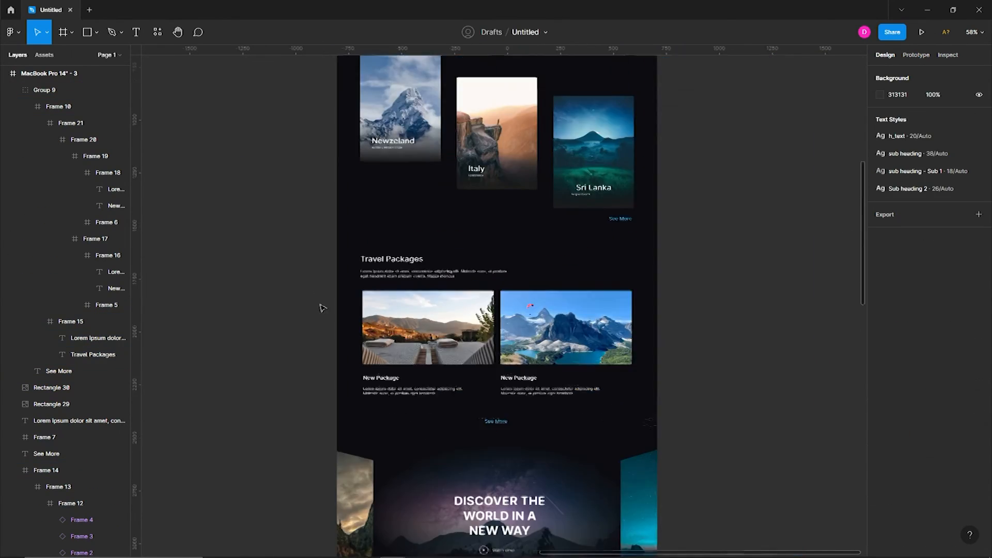
- Replace the destination photos, starting from an Unsplash "nature" search: green conifers for Newzeland, golden autumn trees for Italy, blue jellyfish for Sri Lanka
{"action": "scroll", "coordinate": [388, 270], "scroll_direction": "up", "scroll_amount": 4}
{"action": "left_click", "coordinate": [388, 271]}
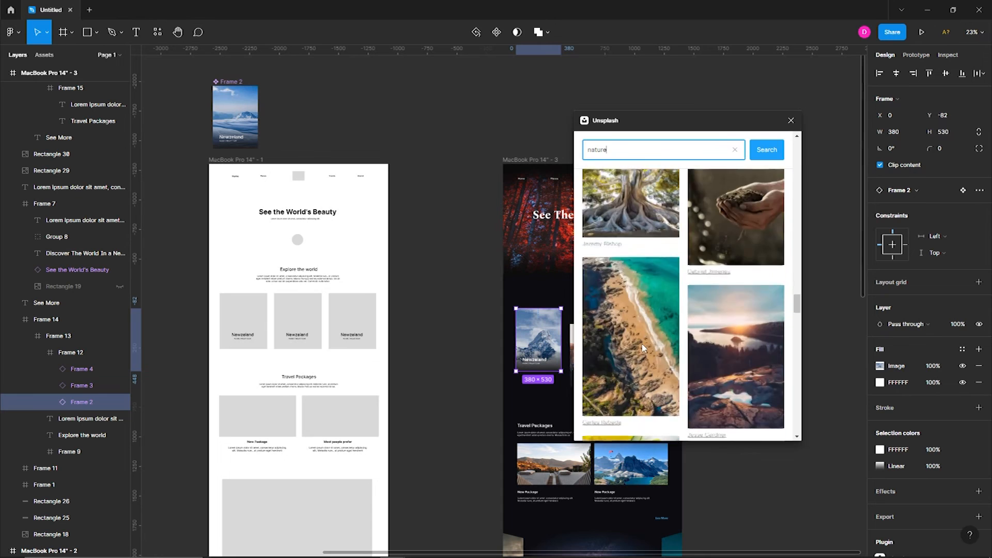
{"action": "scroll", "coordinate": [643, 347], "scroll_direction": "down", "scroll_amount": 10}
{"action": "scroll", "coordinate": [641, 342], "scroll_direction": "down", "scroll_amount": 5}
{"action": "left_click_drag", "start_coordinate": [690, 120], "coordinate": [341, 105]}
{"action": "scroll", "coordinate": [401, 341], "scroll_direction": "down", "scroll_amount": 3}
{"action": "scroll", "coordinate": [402, 341], "scroll_direction": "down", "scroll_amount": 5}
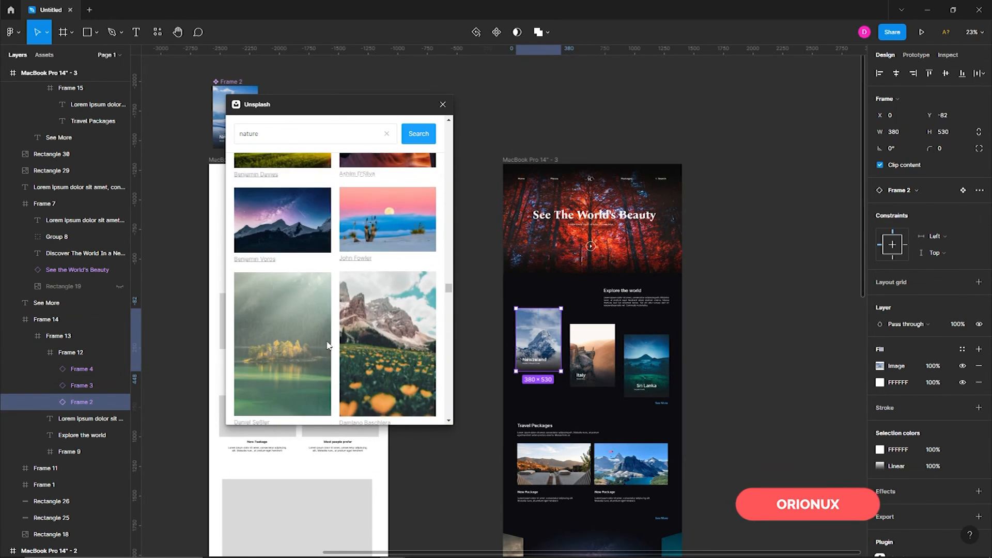
{"action": "left_click", "coordinate": [327, 345]}
{"action": "scroll", "coordinate": [361, 357], "scroll_direction": "down", "scroll_amount": 5}
{"action": "scroll", "coordinate": [393, 366], "scroll_direction": "down", "scroll_amount": 10}
{"action": "scroll", "coordinate": [394, 365], "scroll_direction": "down", "scroll_amount": 10}
{"action": "scroll", "coordinate": [395, 366], "scroll_direction": "down", "scroll_amount": 10}
{"action": "scroll", "coordinate": [394, 366], "scroll_direction": "down", "scroll_amount": 5}
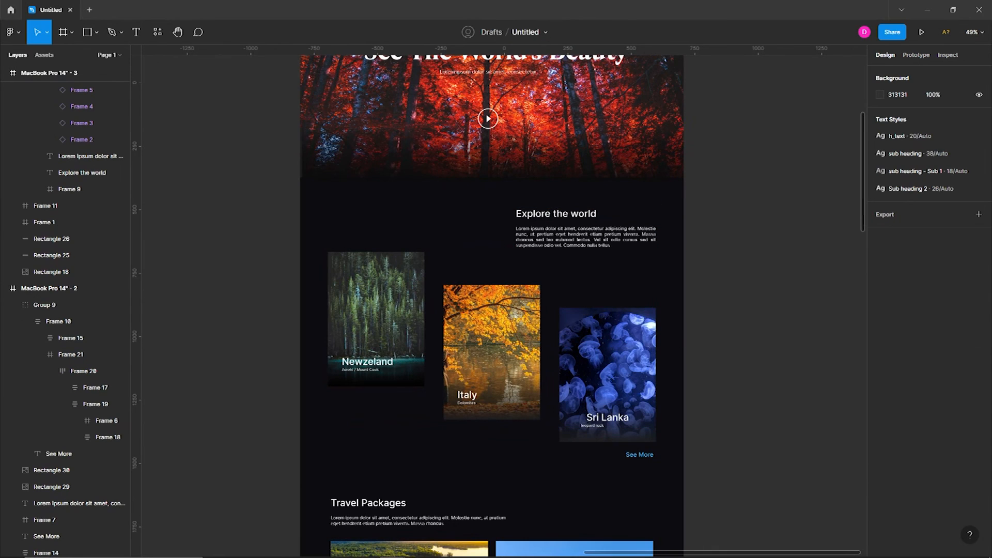